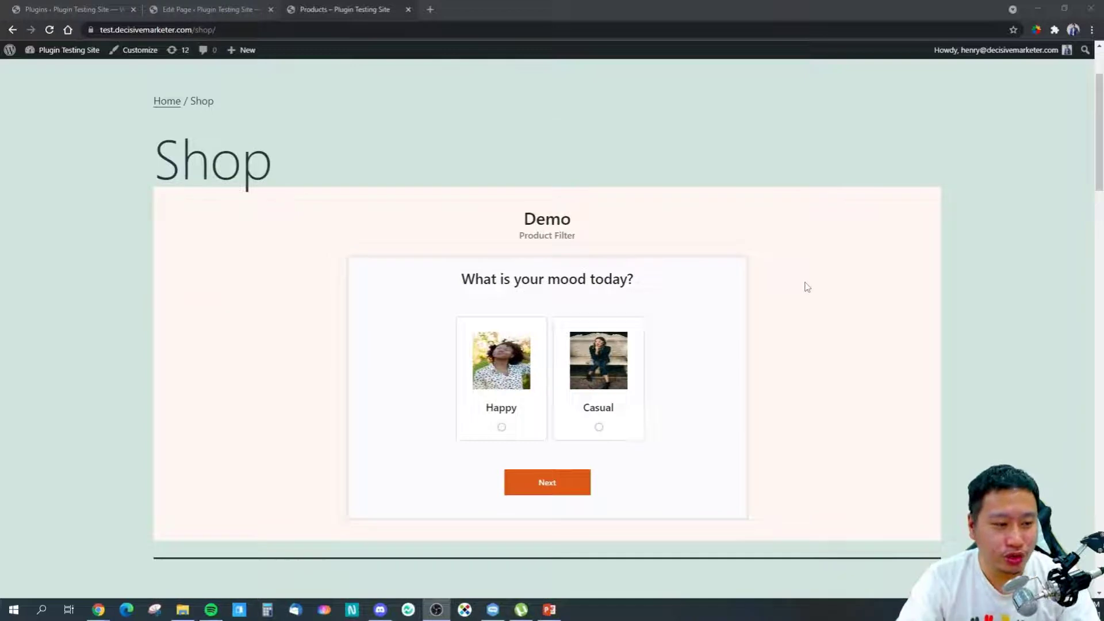
Step: Scroll down through the shop's product grid (Album, Beanie, Belt) and back up to the Demo quiz
scroll(805, 287, "down", 1)
scroll(801, 286, "up", 1)
scroll(803, 288, "down", 1)
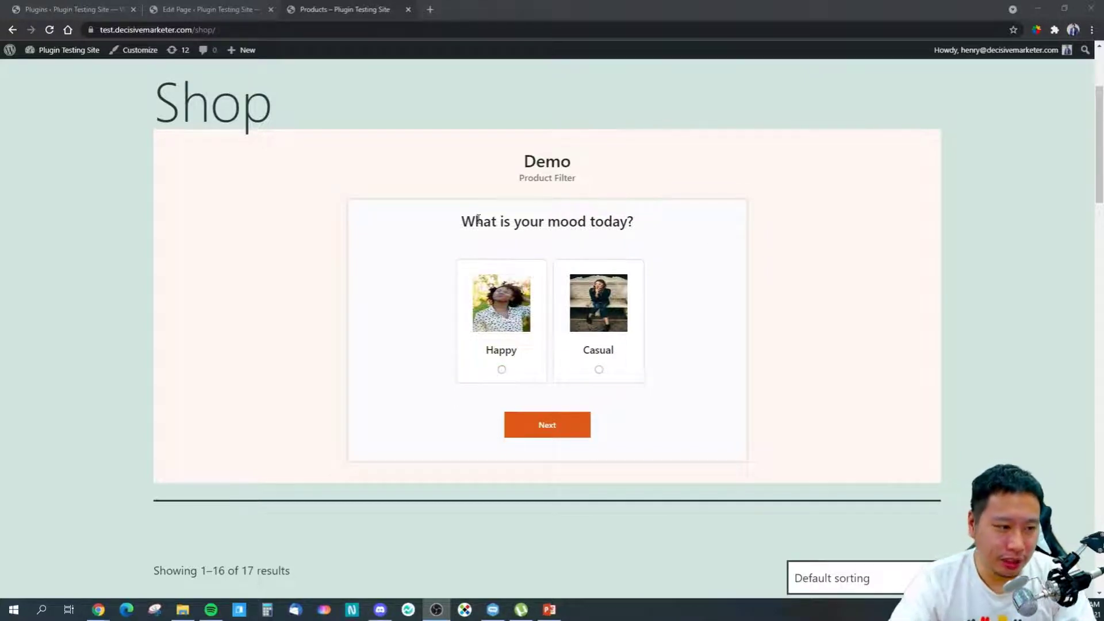
scroll(318, 311, "down", 10)
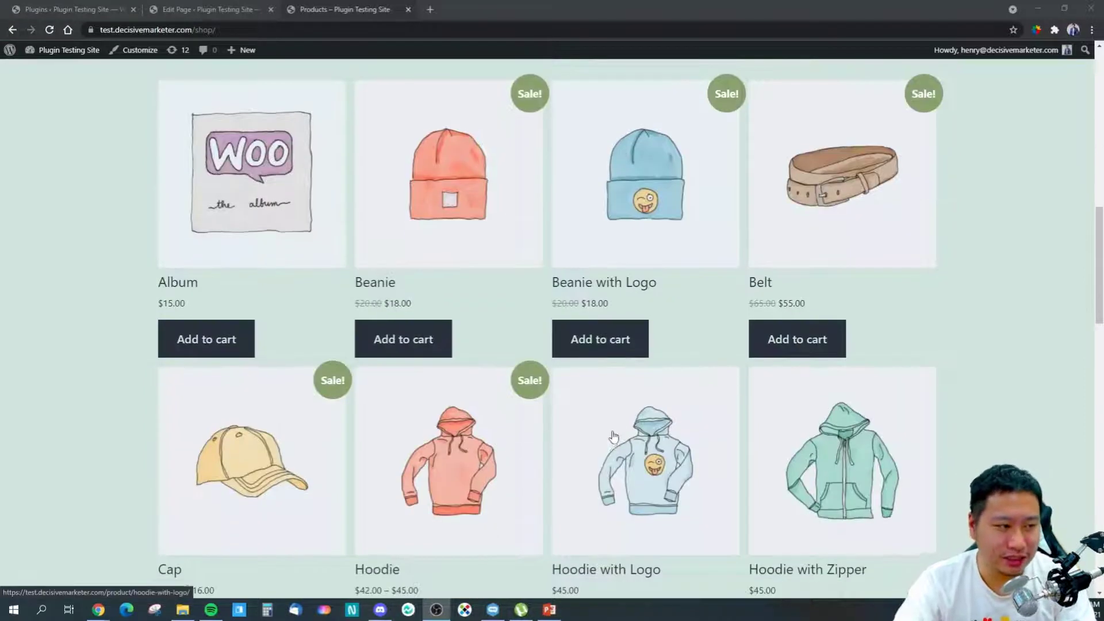
scroll(613, 437, "up", 10)
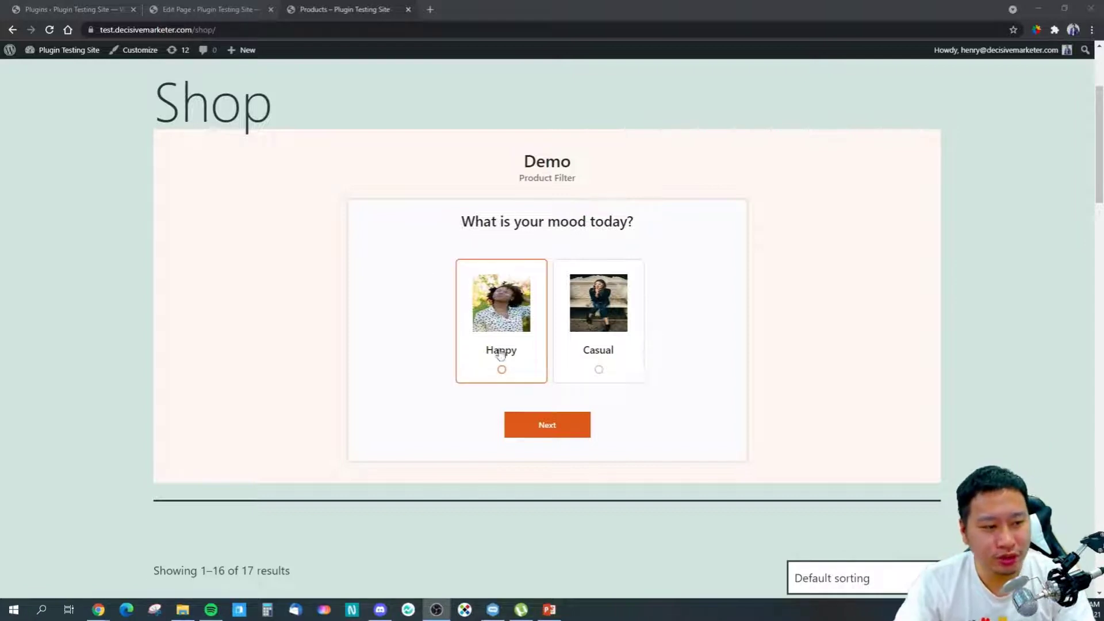
Step: Choose Happy as the mood and T-shirt to wear, and set the price range to 15–25
left_click(499, 352)
left_click(540, 431)
left_click(559, 323)
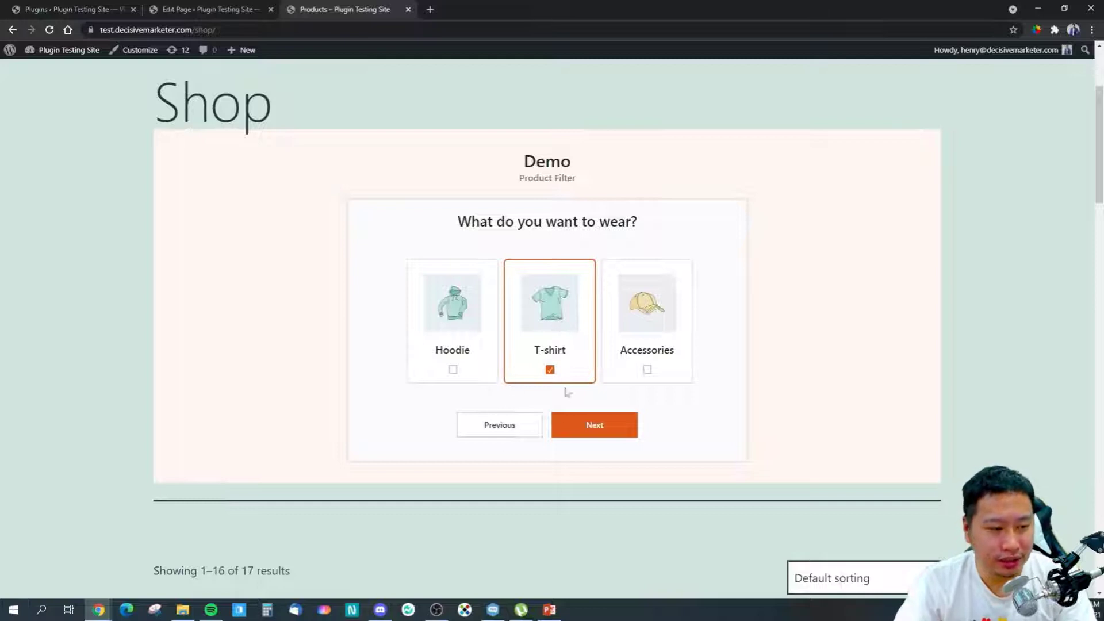
left_click(593, 432)
mouse_move(376, 363)
left_mouse_down()
mouse_move(489, 366)
mouse_move(379, 366)
left_mouse_up()
left_click_drag(725, 363, 468, 371)
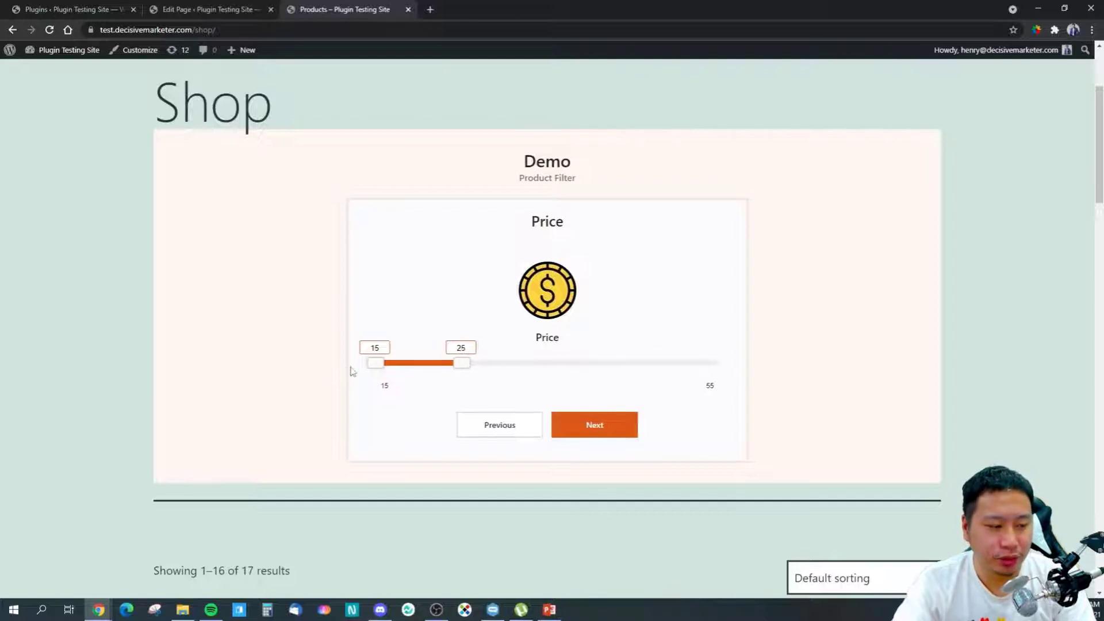
Step: Enter an email address on the final step and submit with Show Results
left_click(591, 426)
left_click(443, 296)
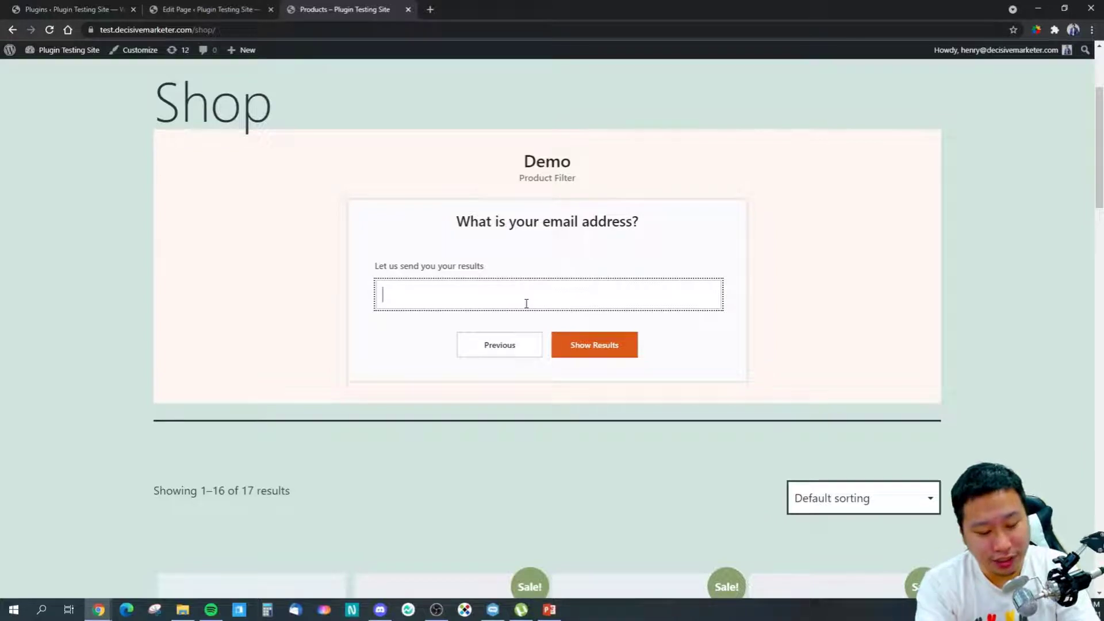
type("wfew!gwegw")
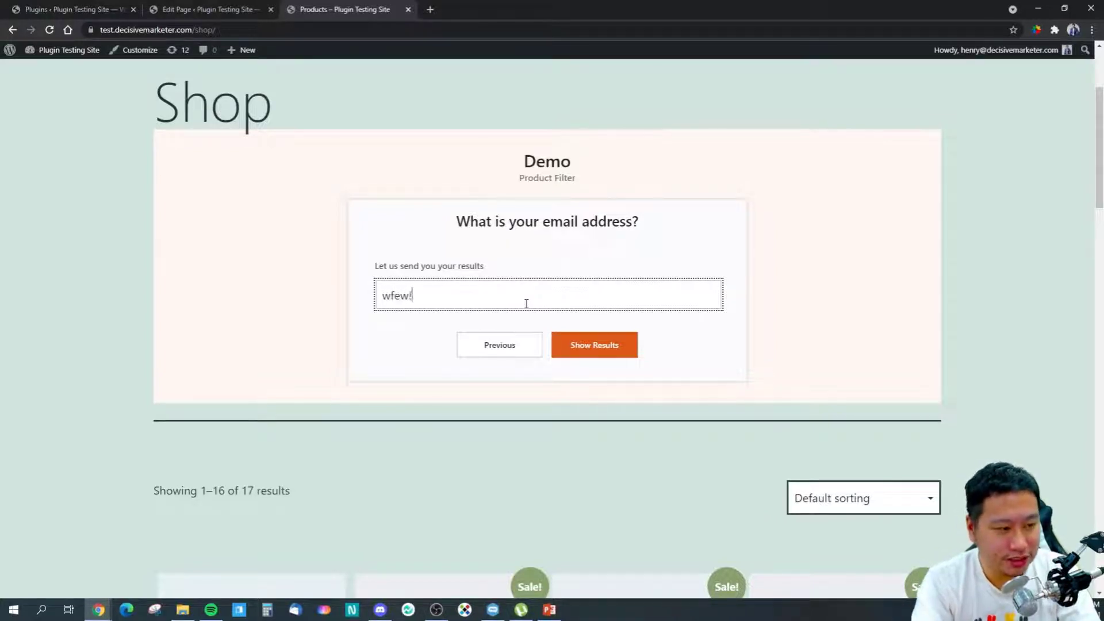
key("BackSpace")
key("BackSpace")
key("BackSpace")
key("BackSpace")
key("BackSpace")
type("@rerg.")
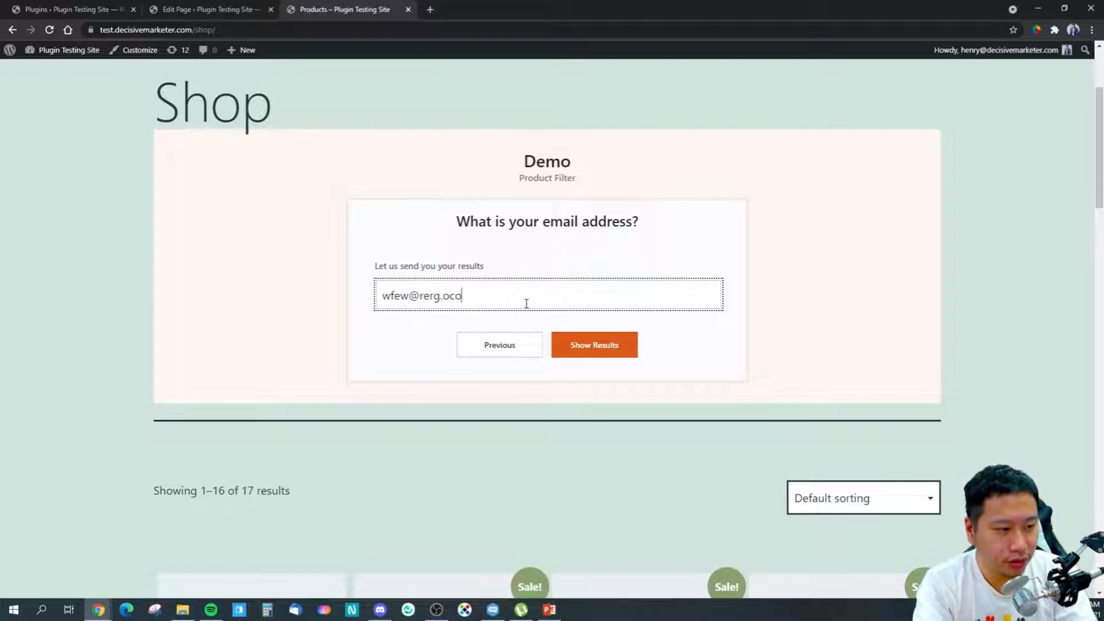
type("com")
left_click(572, 346)
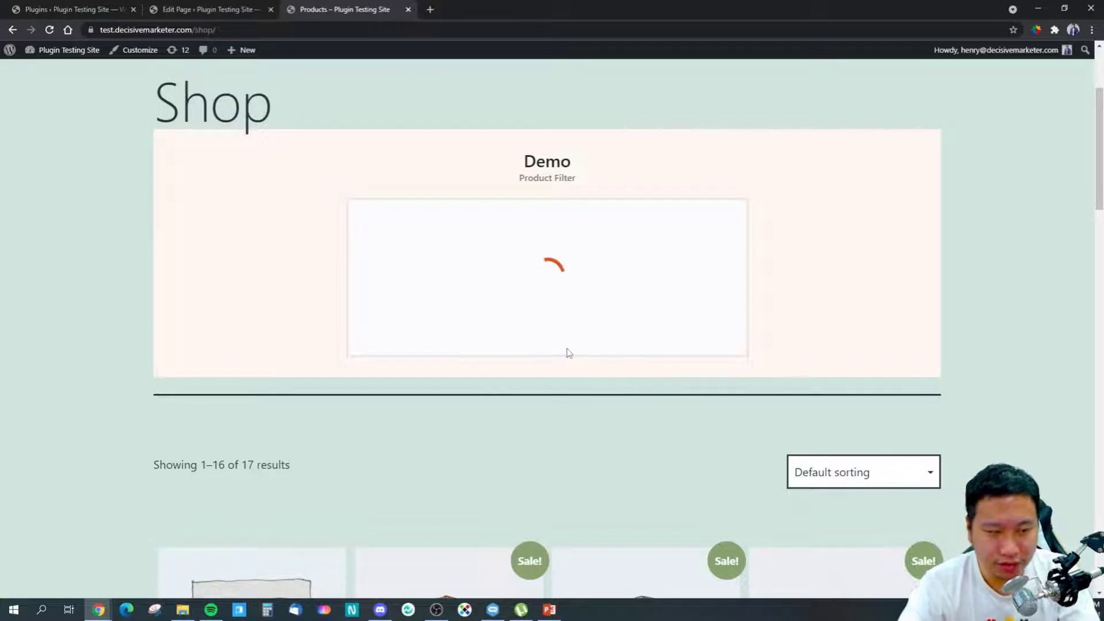
Step: Scroll around the loaded results to view the T-Shirt with Logo result at $18
scroll(535, 402, "down", 3)
scroll(520, 437, "up", 2)
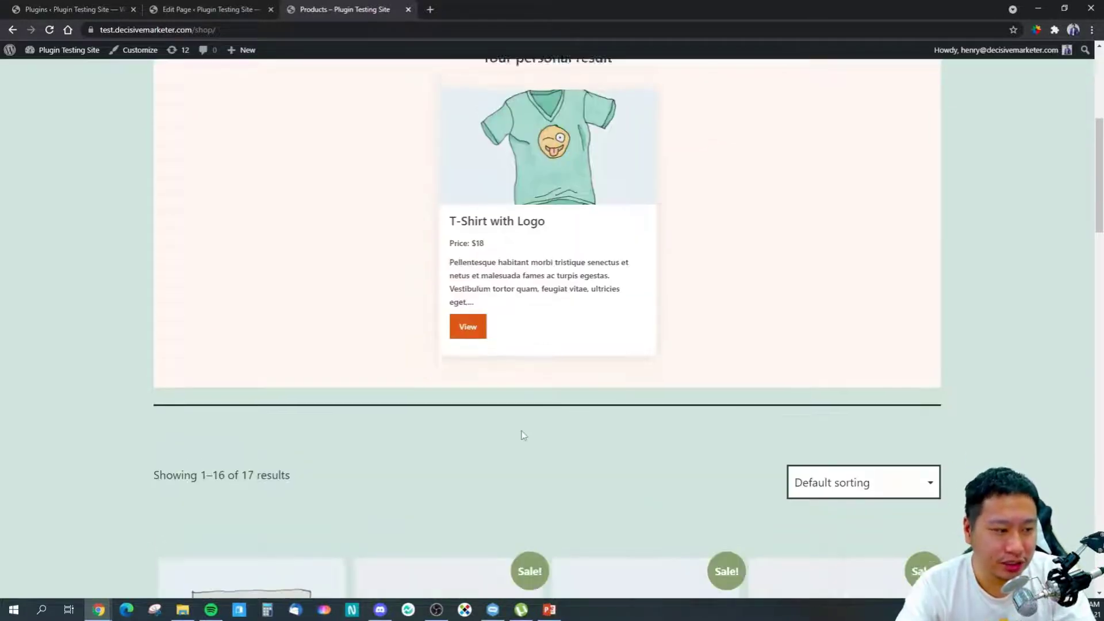
scroll(594, 324, "up", 2)
scroll(571, 323, "down", 2)
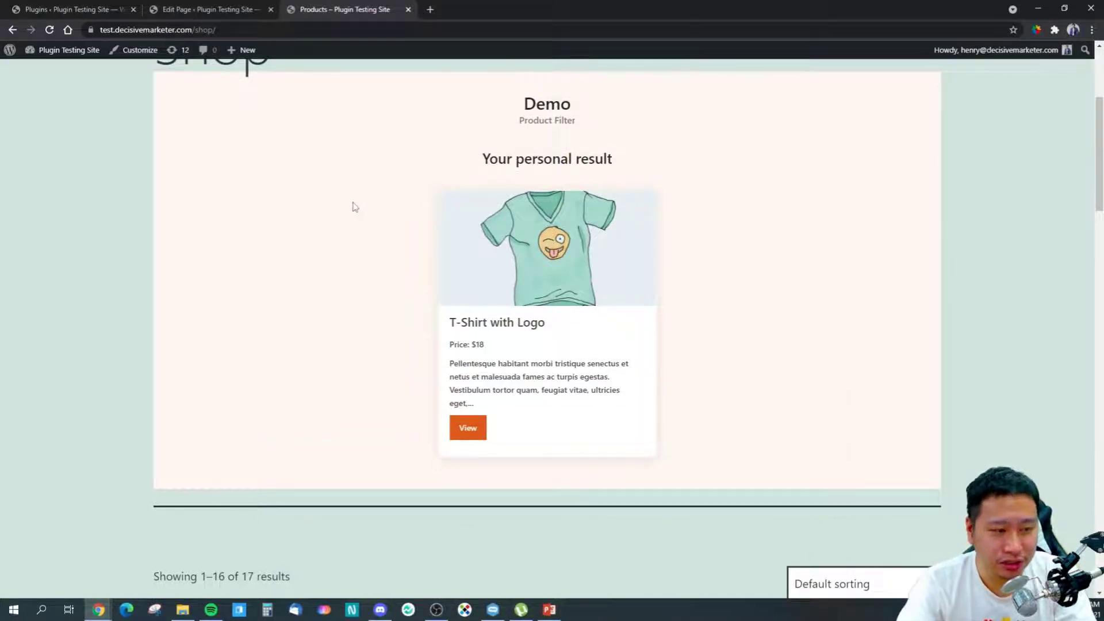
scroll(357, 286, "down", 2)
scroll(363, 288, "up", 2)
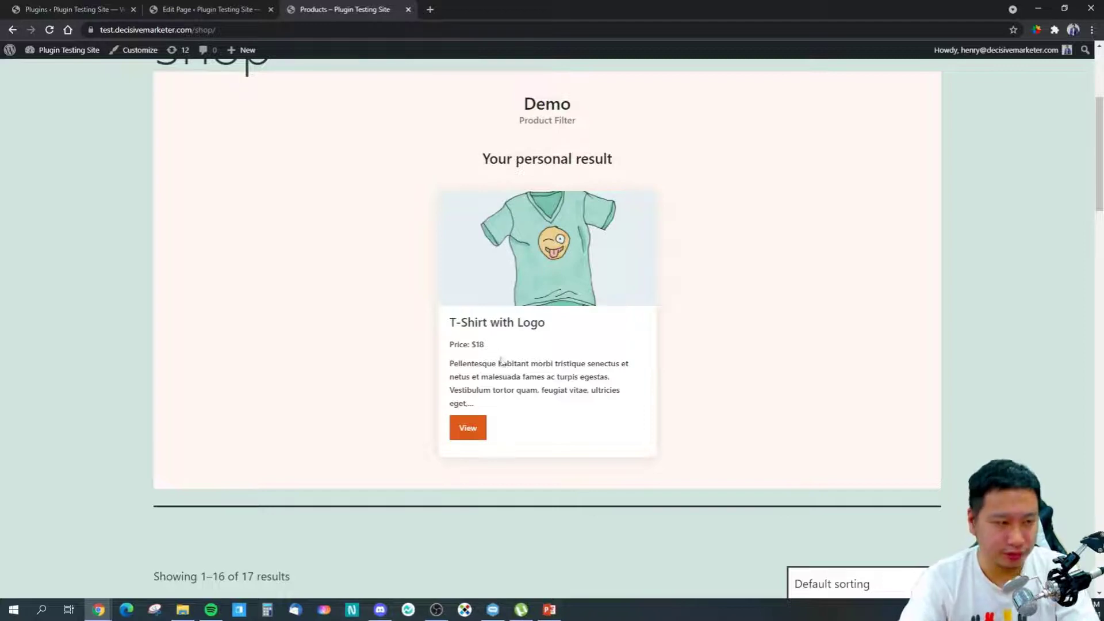
scroll(253, 185, "up", 4)
scroll(253, 185, "up", 1)
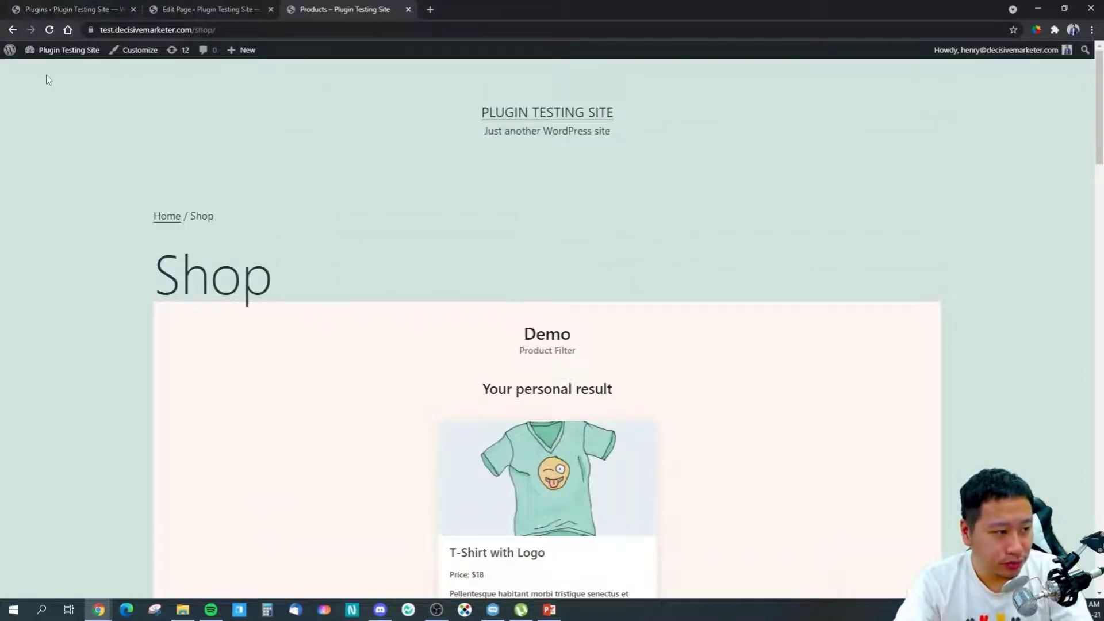
scroll(454, 273, "down", 4)
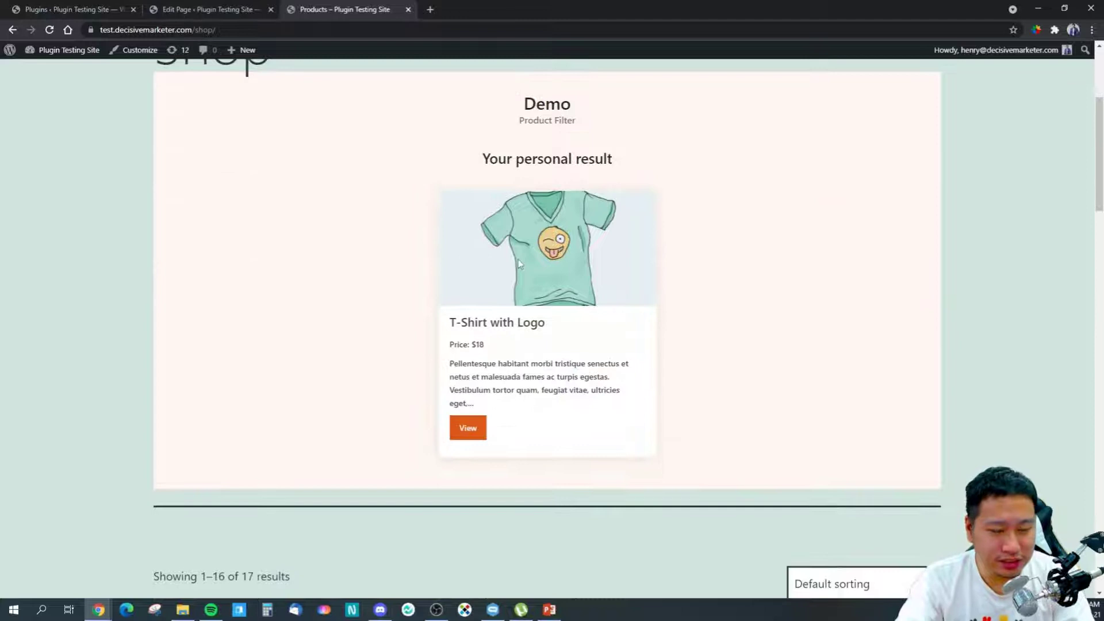
scroll(518, 257, "up", 1)
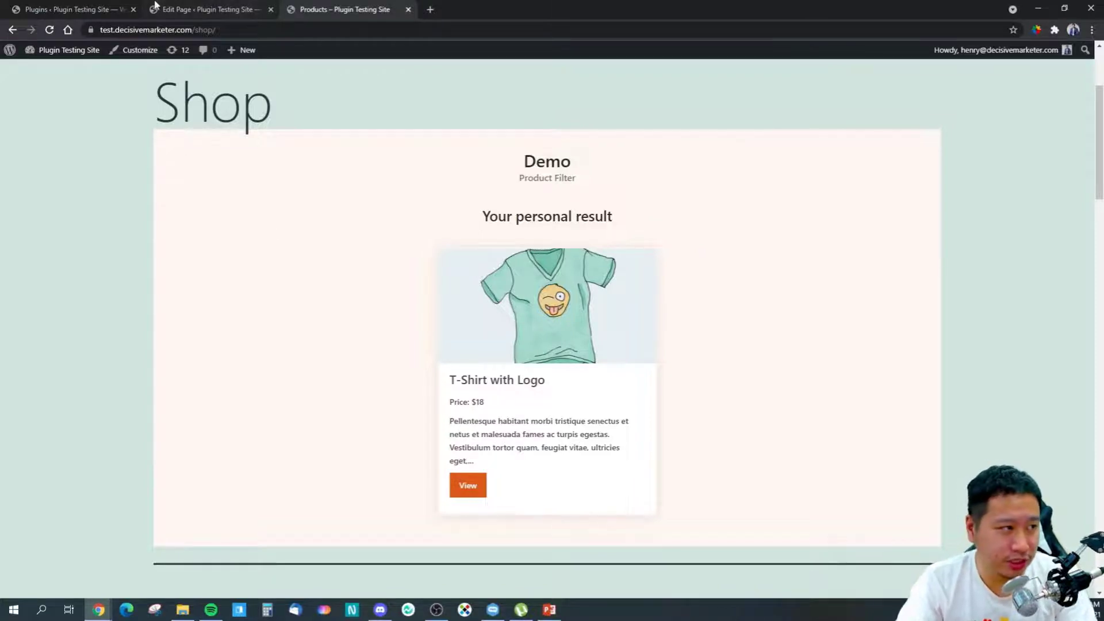
Step: Switch to the WordPress admin tab and open the WP Guidant guides dashboard
left_click(124, 7)
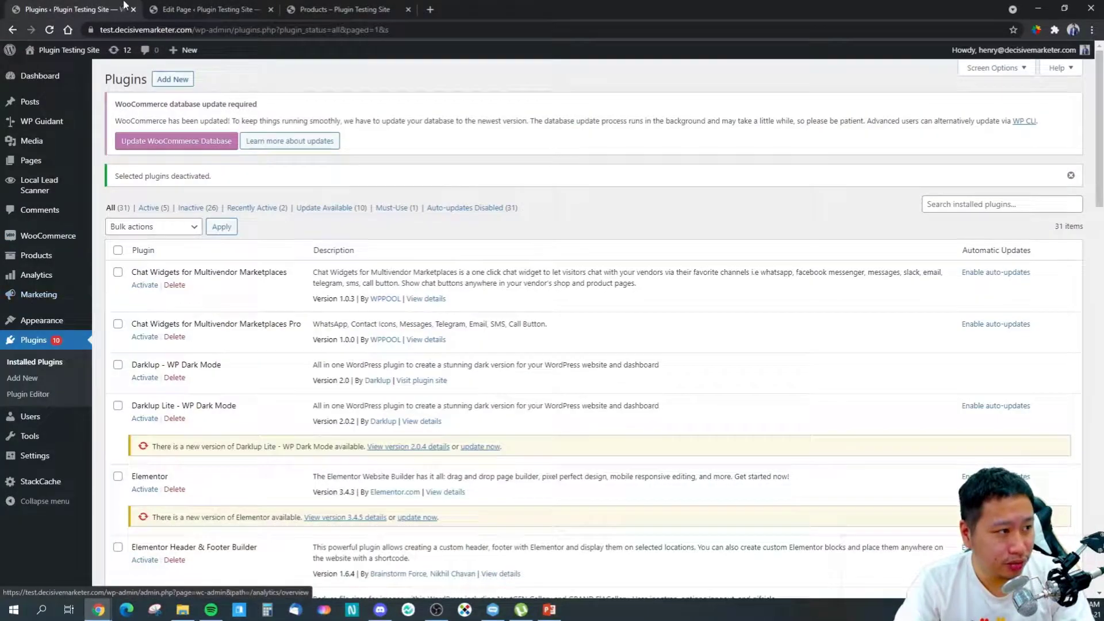
left_click(201, 8)
left_click(69, 8)
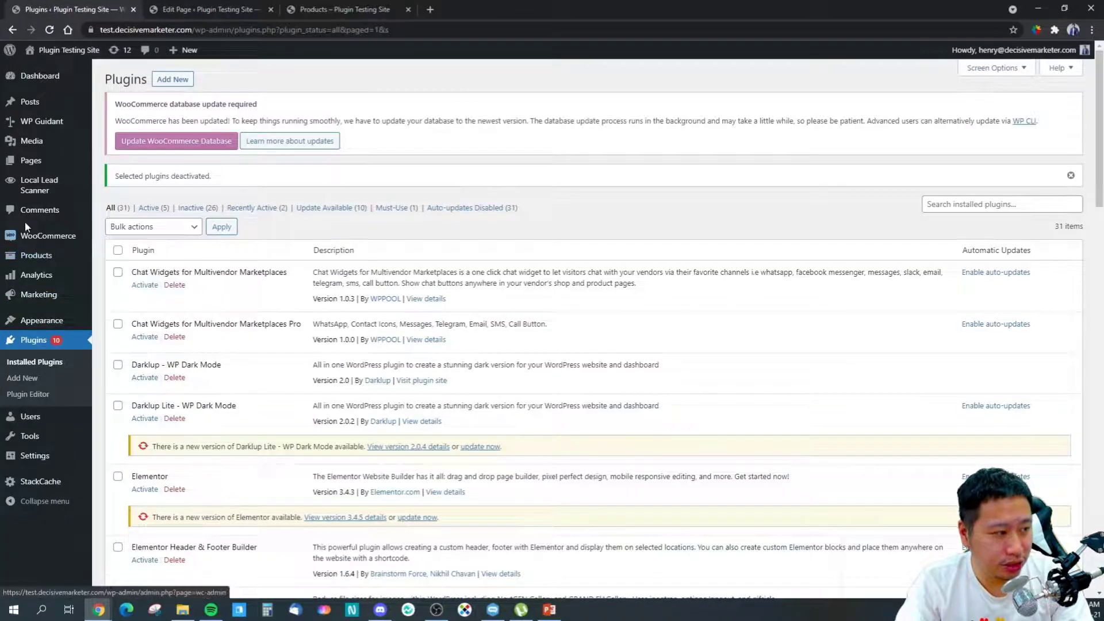
left_click(44, 138)
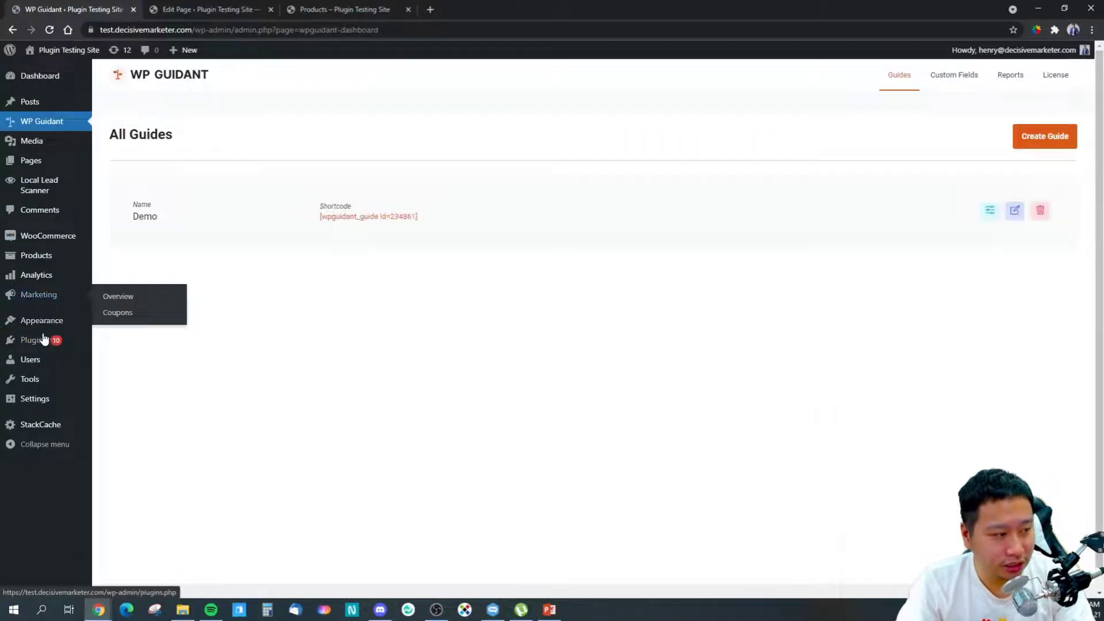
Step: Go to Plugins > Add New and search for 'wp guidant'
mouse_move(35, 340)
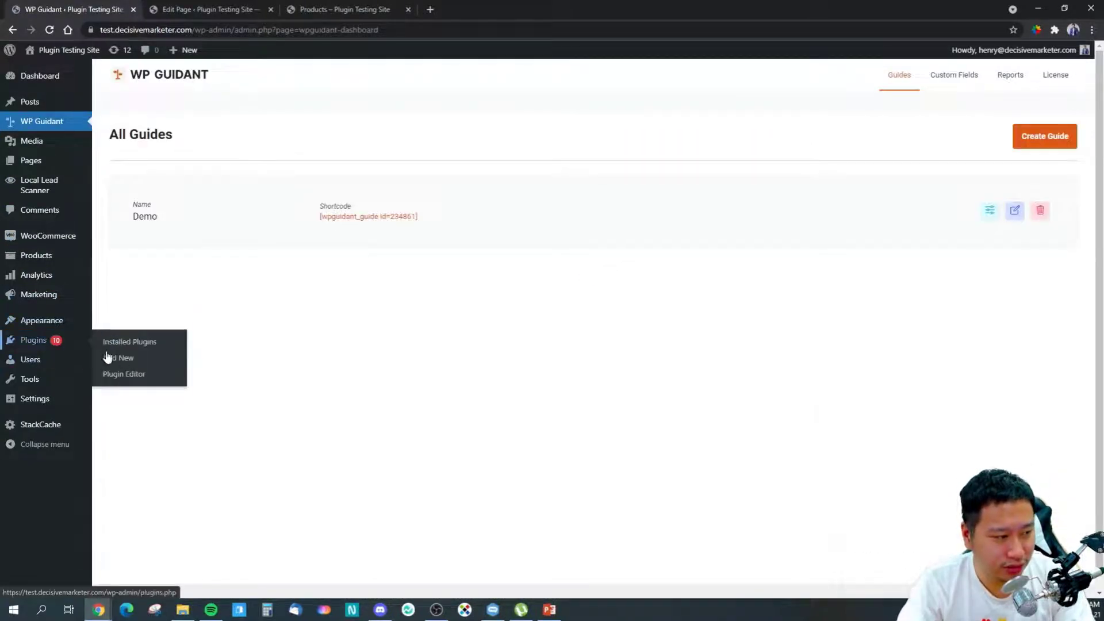
left_click(118, 358)
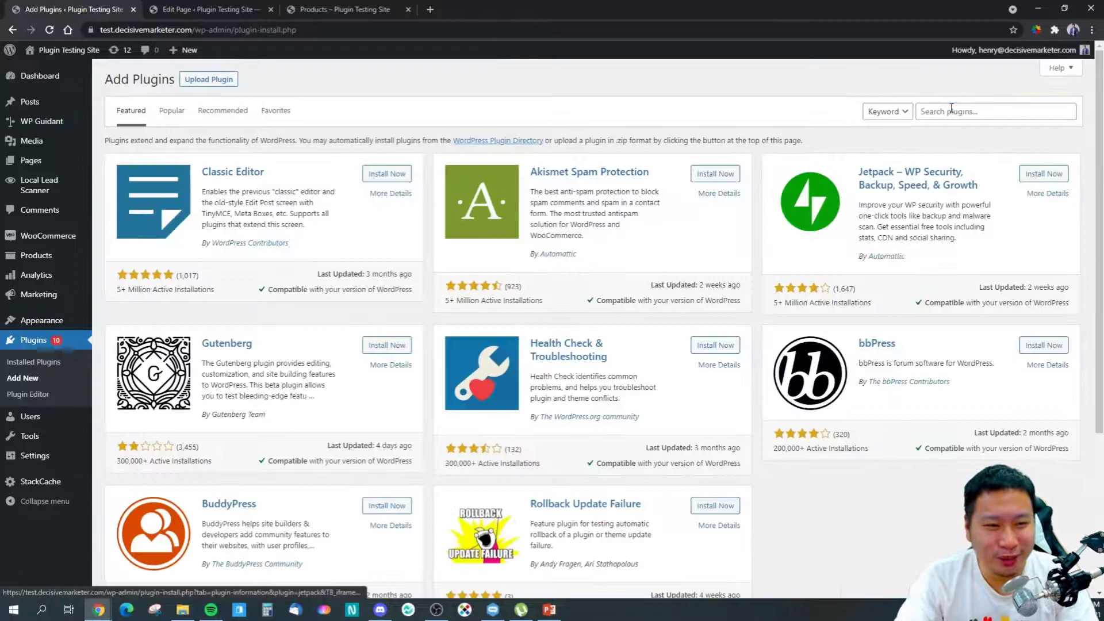
left_click(951, 110)
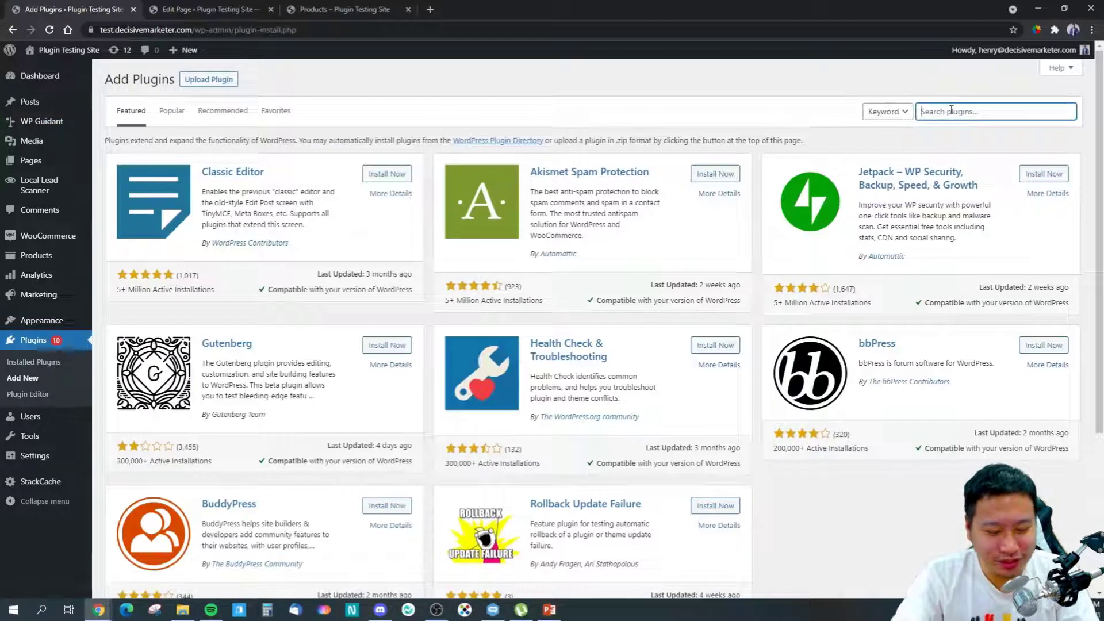
type("wp guidant")
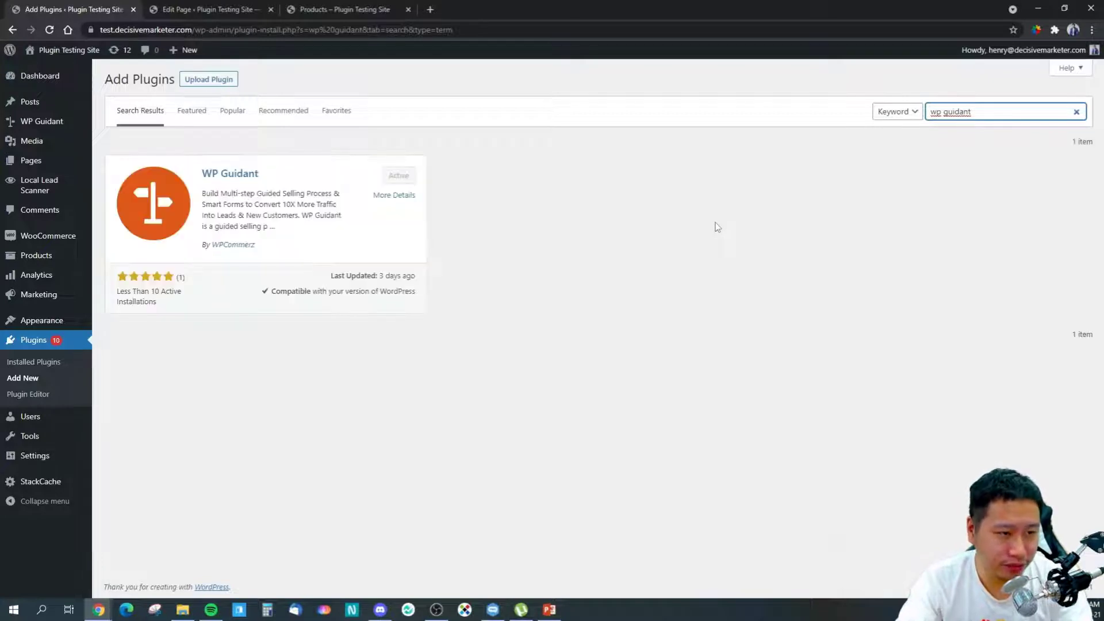
Step: Read through the WP Guidant plugin's More Details, then close the modal
left_click(223, 174)
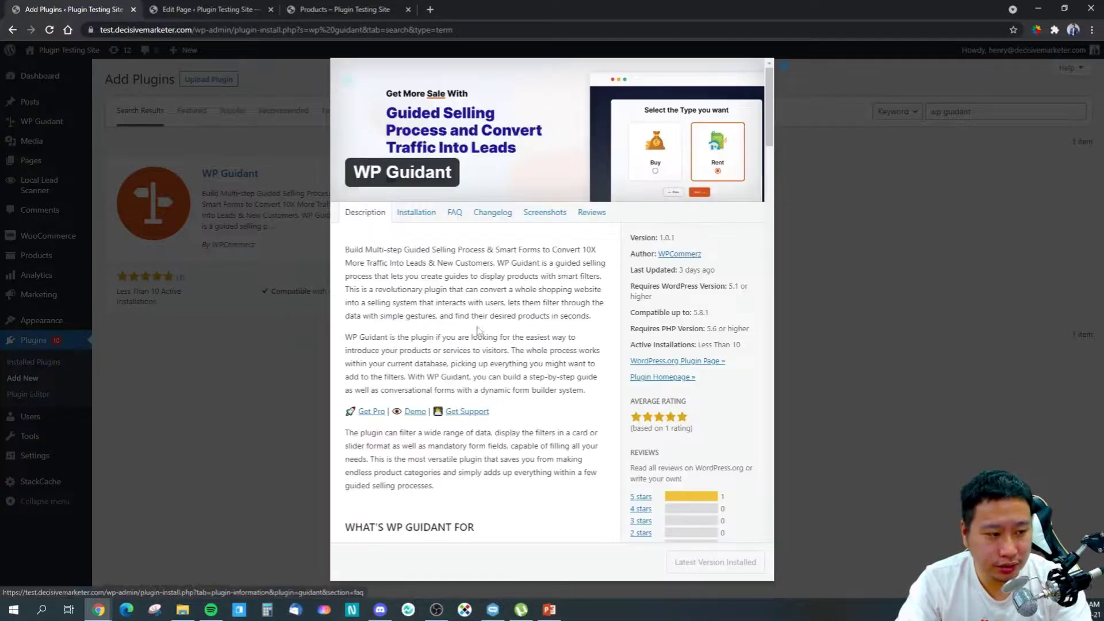
scroll(480, 334, "down", 6)
scroll(480, 390, "down", 15)
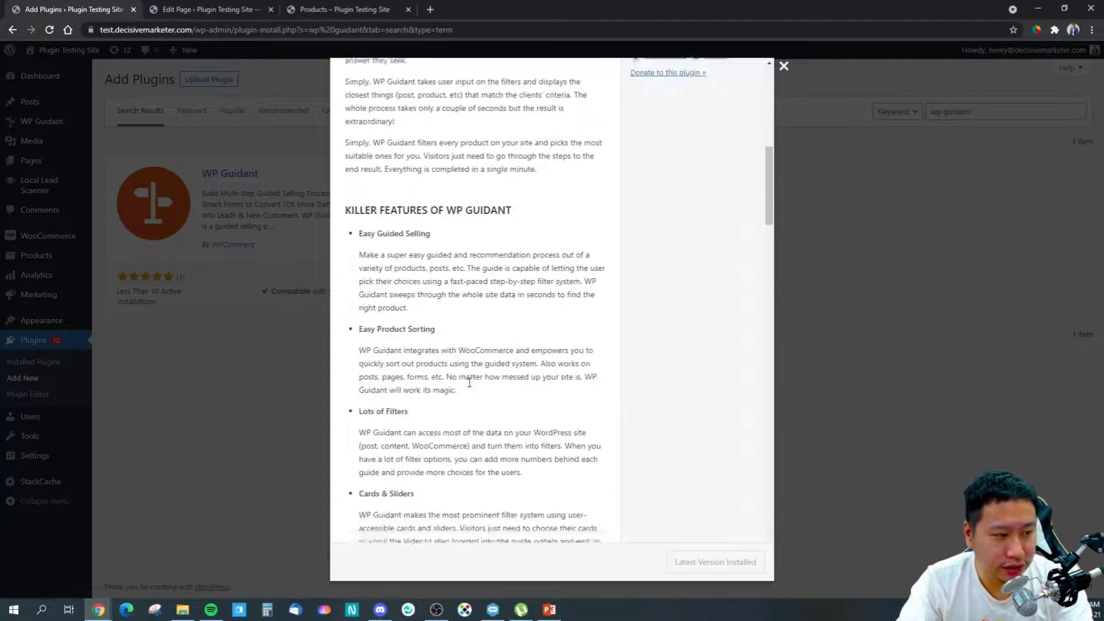
scroll(453, 386, "down", 12)
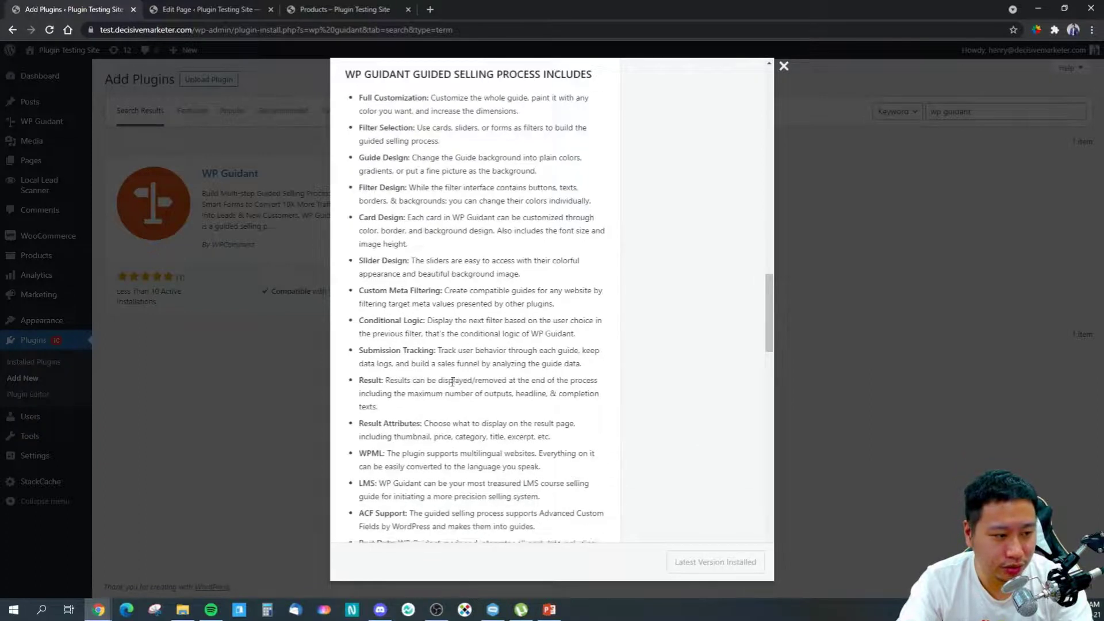
scroll(452, 381, "down", 15)
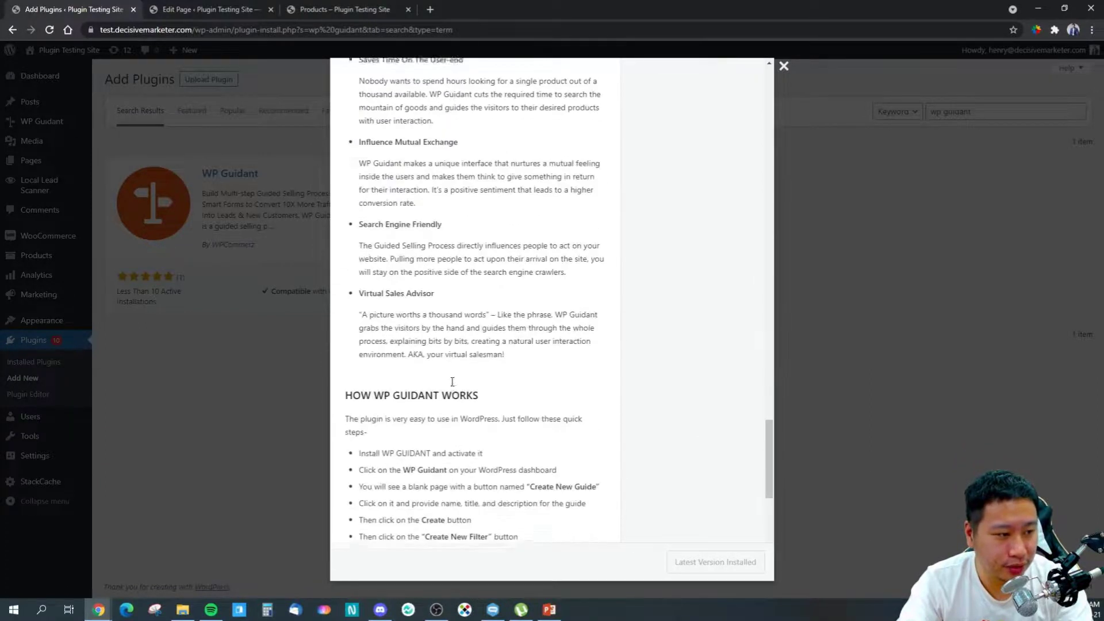
scroll(453, 381, "down", 5)
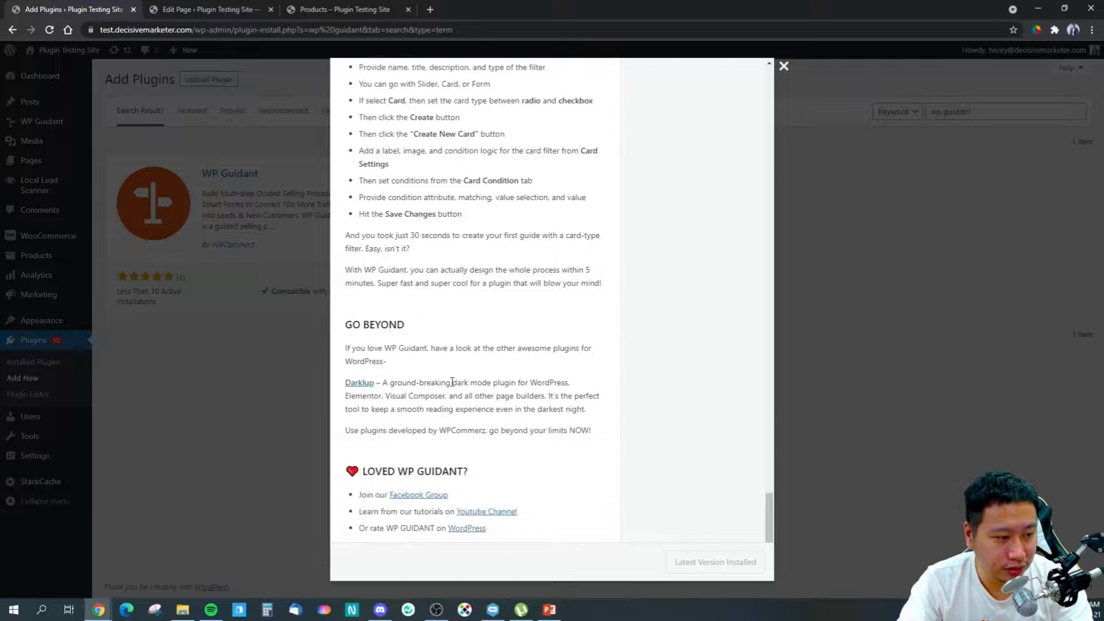
scroll(744, 510, "up", 20)
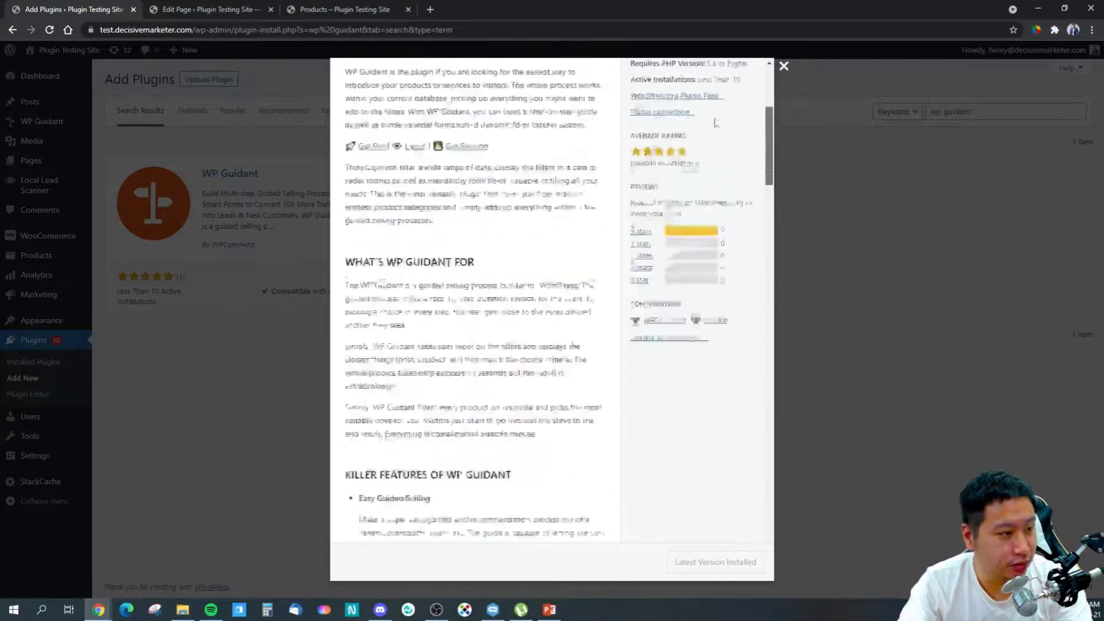
scroll(428, 330, "up", 2)
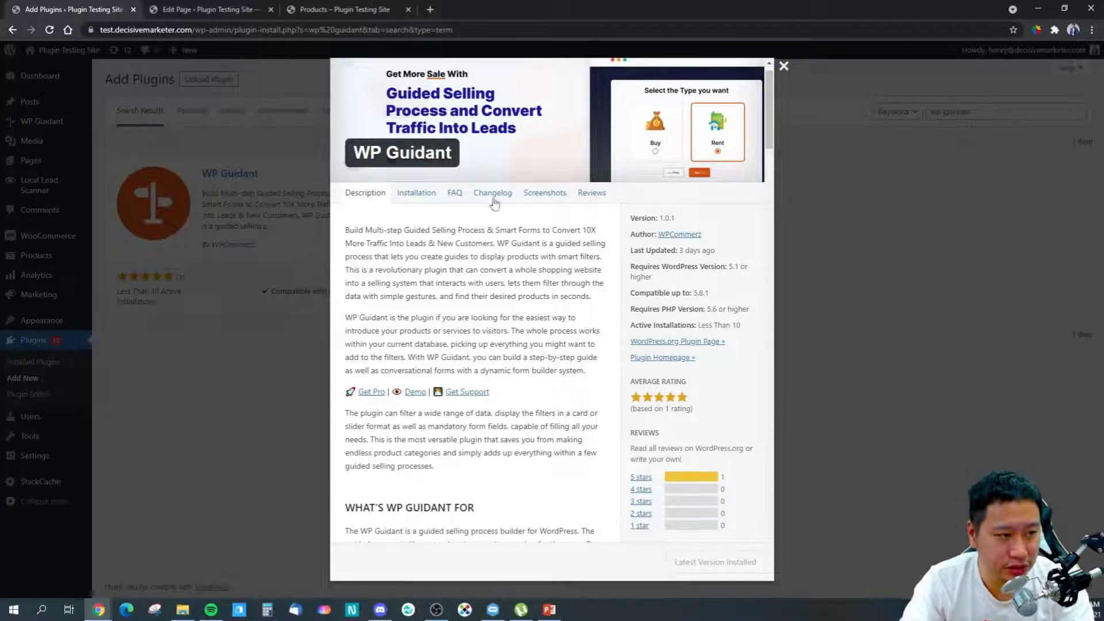
scroll(556, 223, "up", 1)
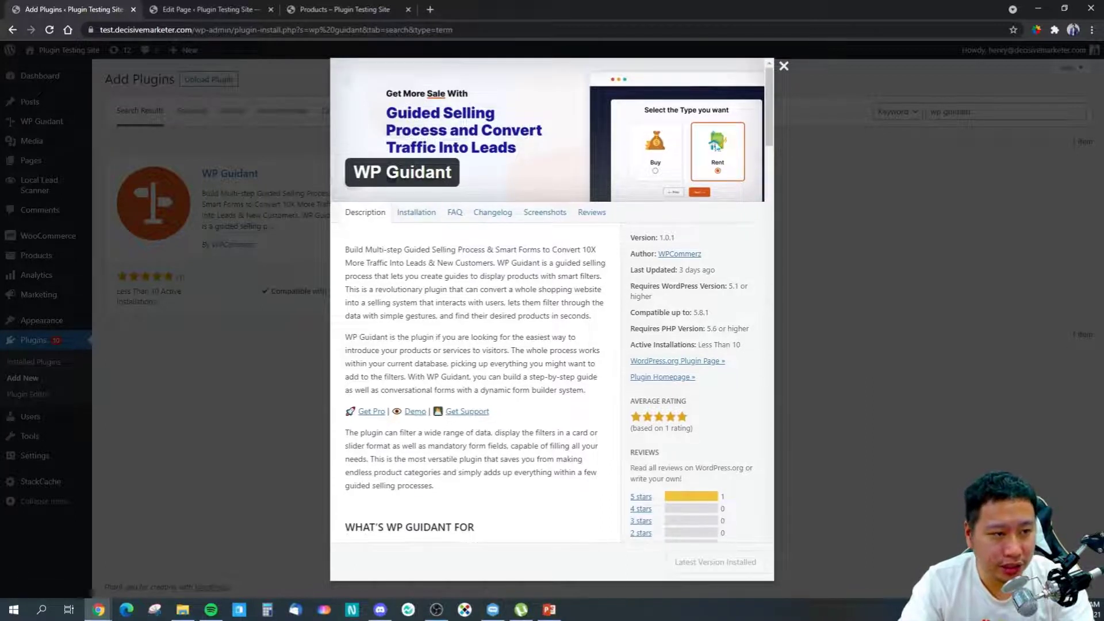
left_click(784, 65)
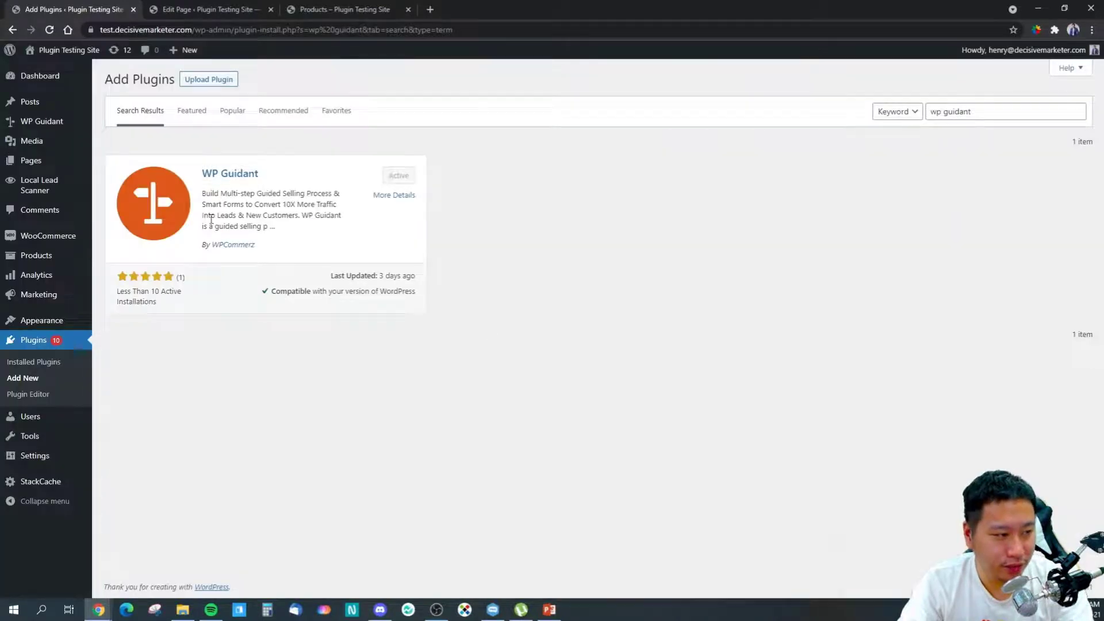
Step: Google 'wp guidant' in a new tab, then open the Guidant - WPCommerz site and its Real Estate demo
left_click(430, 9)
type("wp guidan")
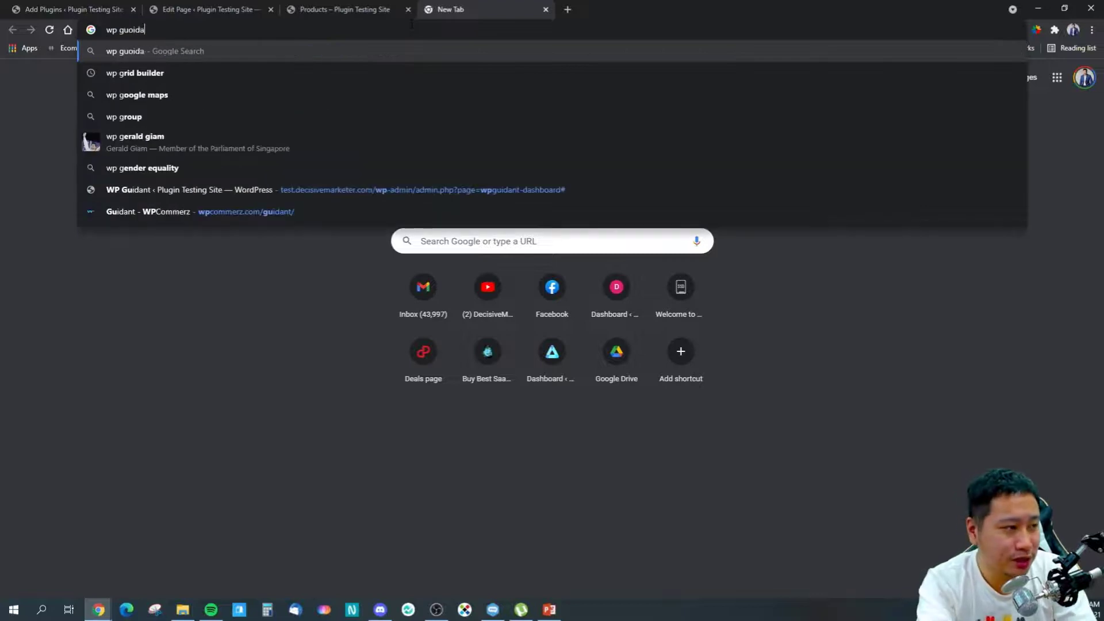
type("t")
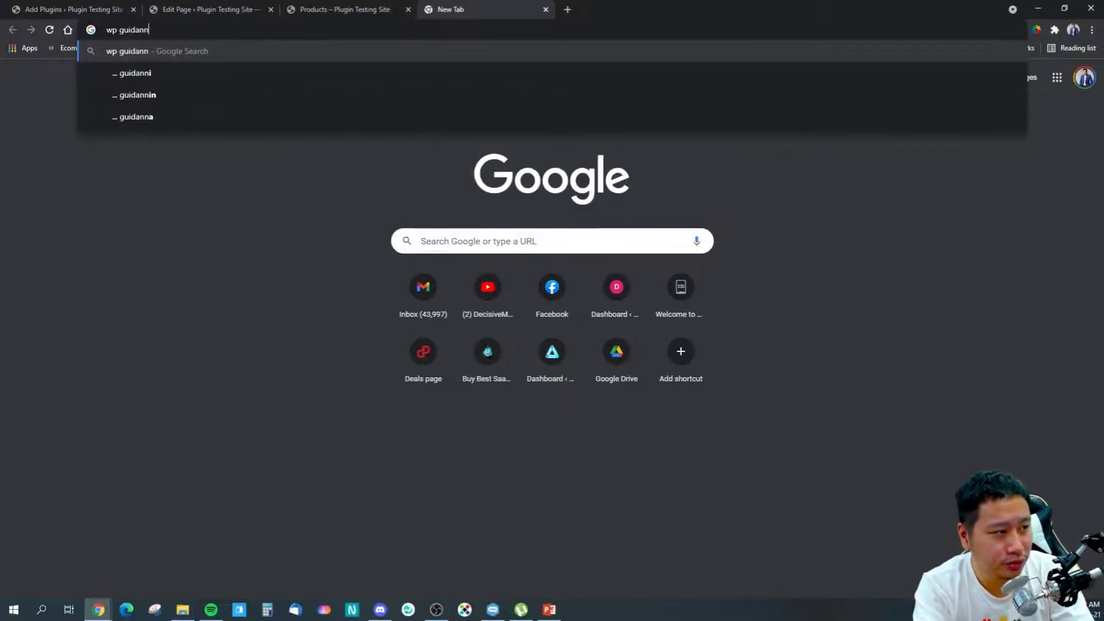
key("Return")
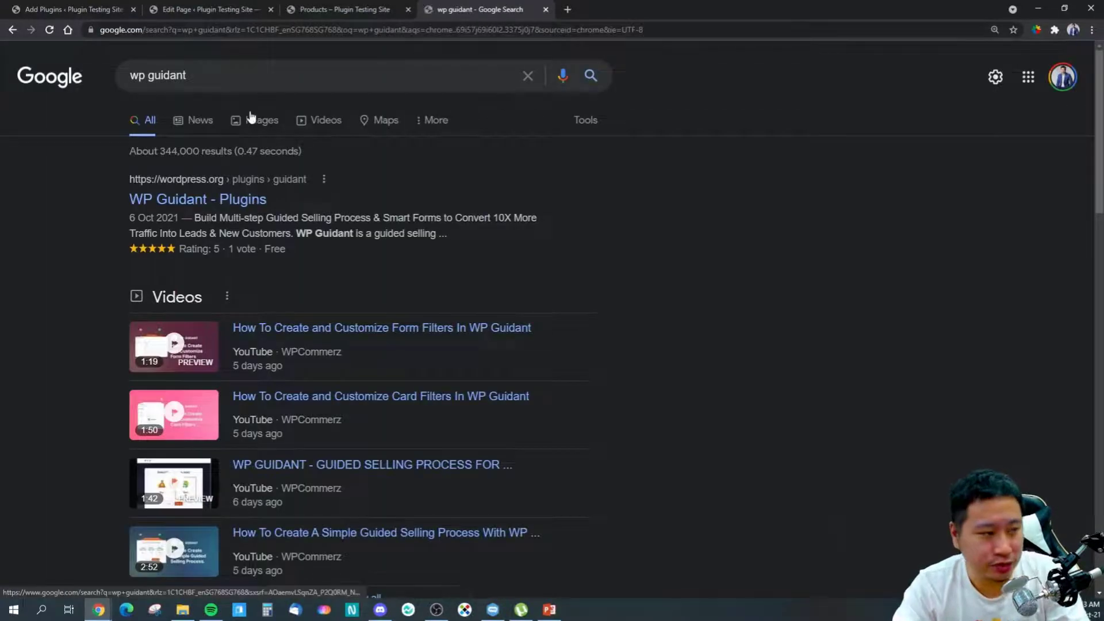
scroll(181, 316, "down", 9)
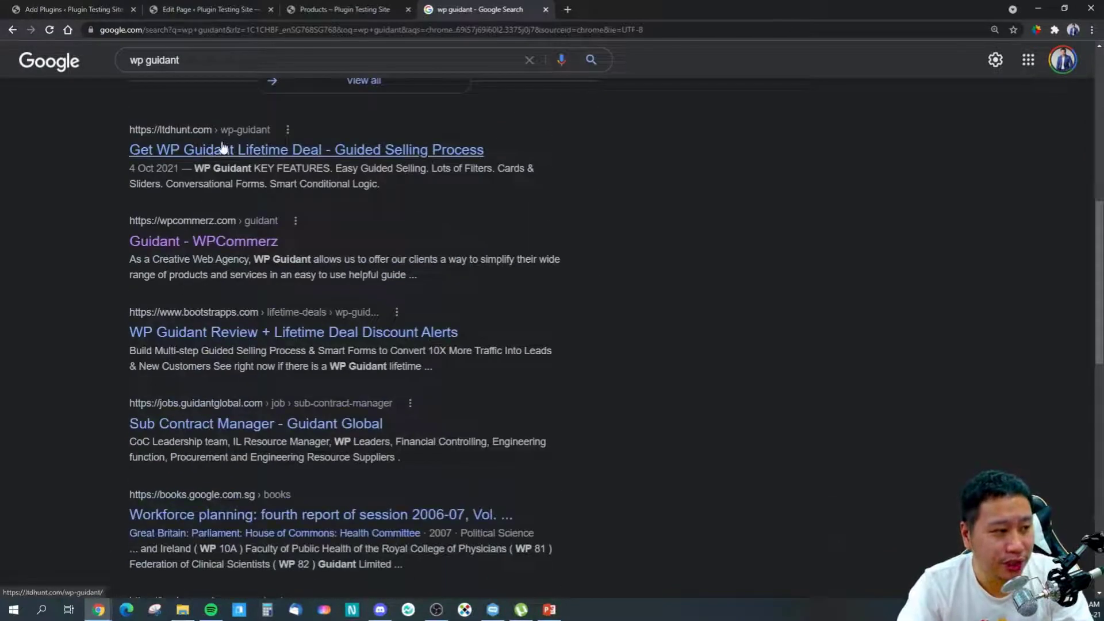
left_click(197, 249)
scroll(197, 251, "down", 4)
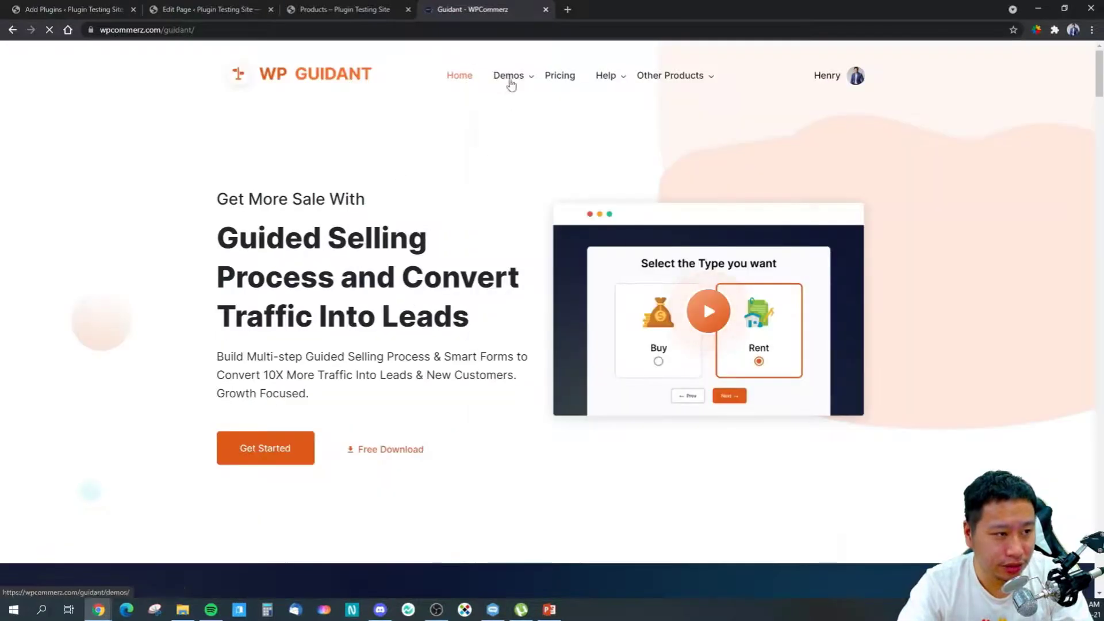
mouse_move(510, 81)
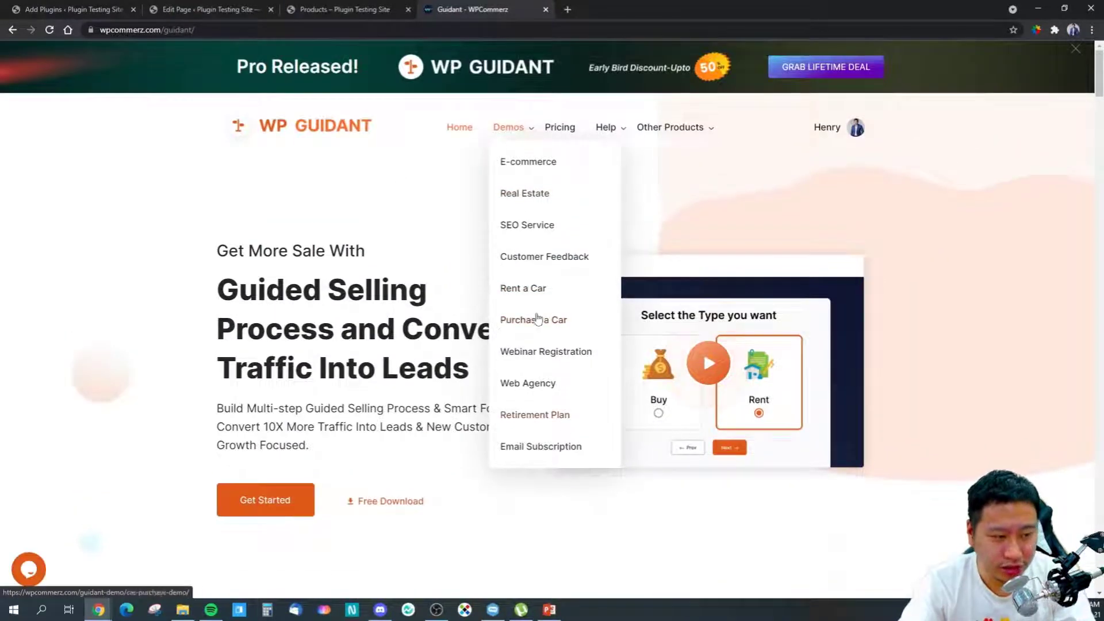
left_click(518, 193)
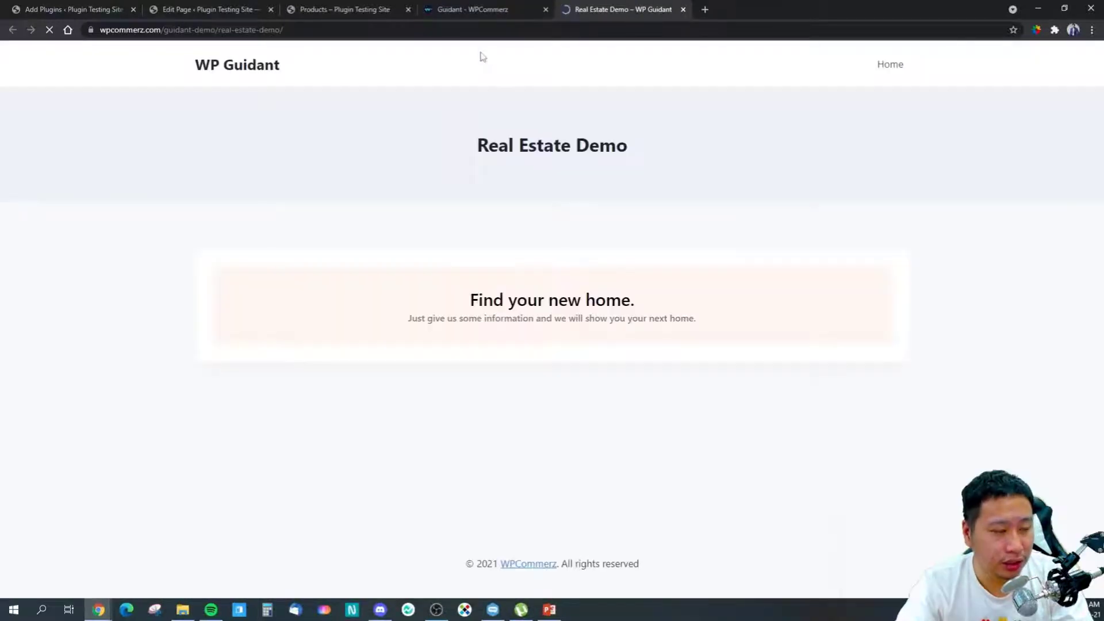
Step: Run the Real Estate demo quiz, choosing Rent and House, through to its results
scroll(460, 287, "down", 3)
left_click(588, 292)
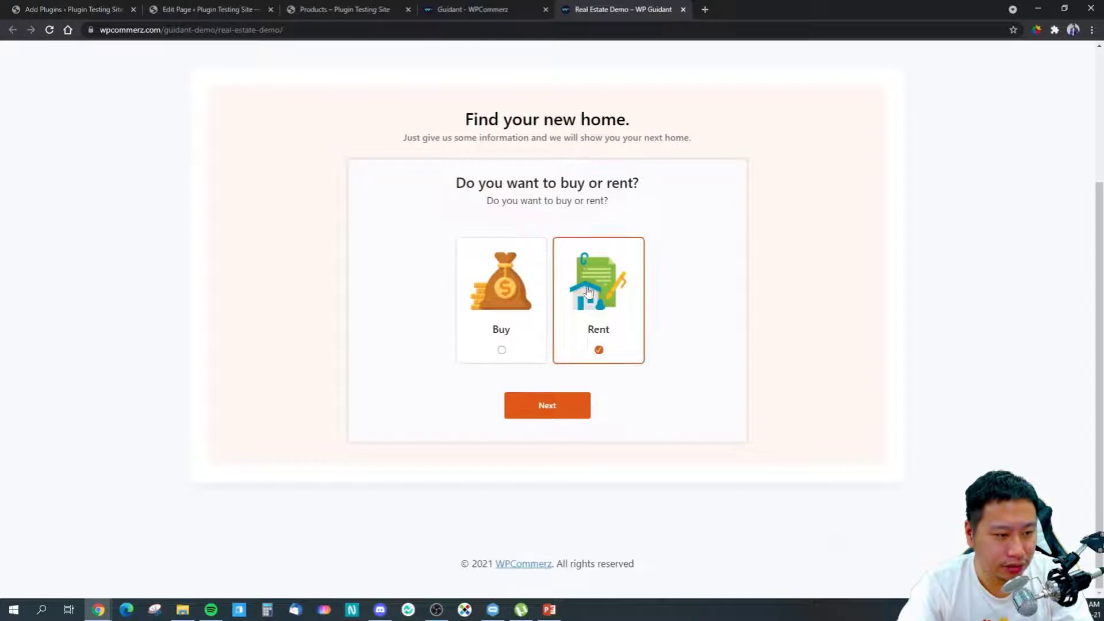
left_click(542, 406)
left_click(508, 355)
left_click(584, 407)
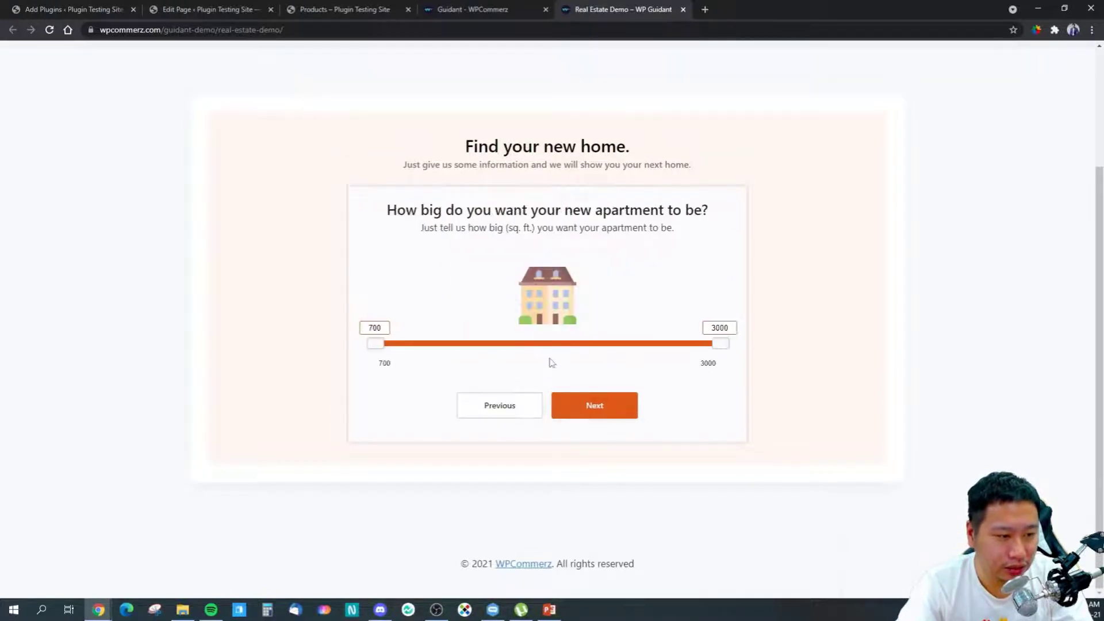
left_click(571, 417)
left_click(587, 423)
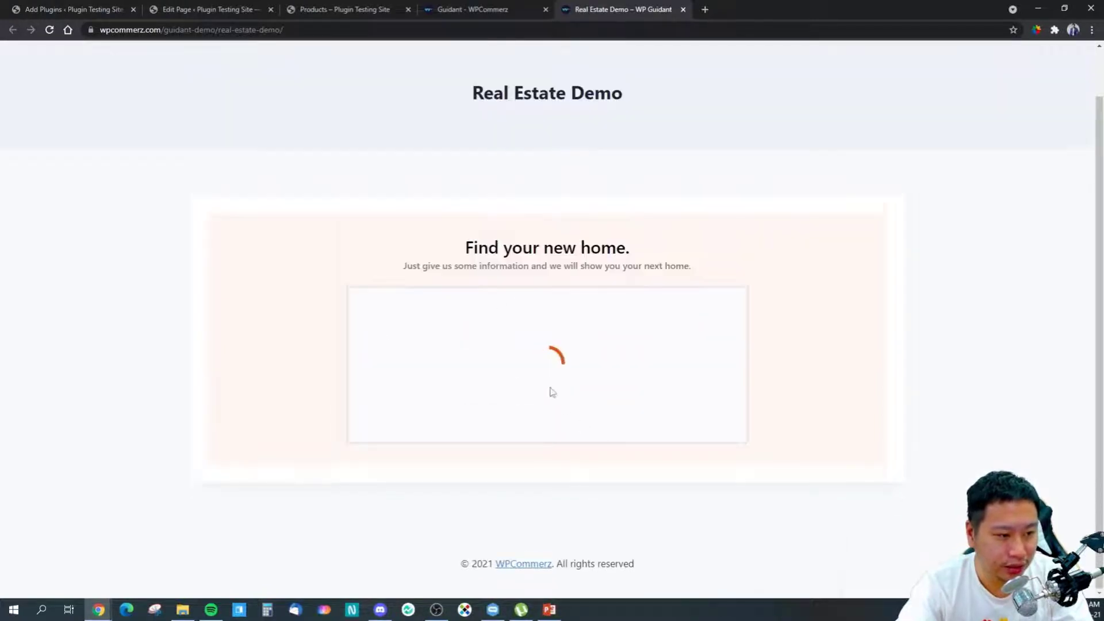
scroll(621, 345, "down", 2)
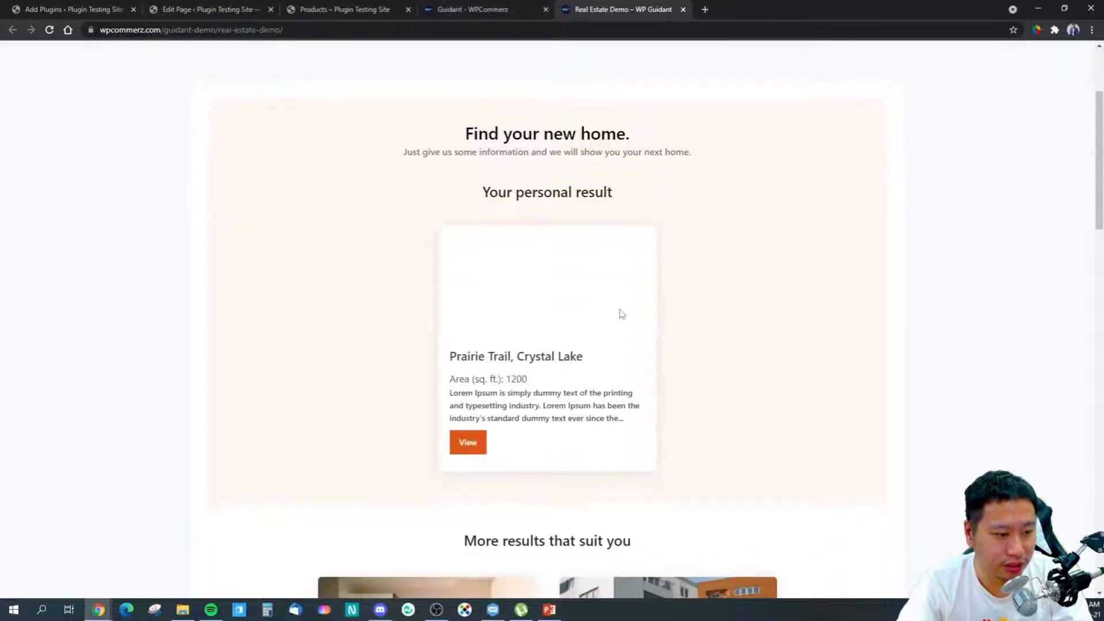
Step: Return from the Guidant - WPCommerz page to the Add Plugins tab
left_click(451, 9)
mouse_move(521, 133)
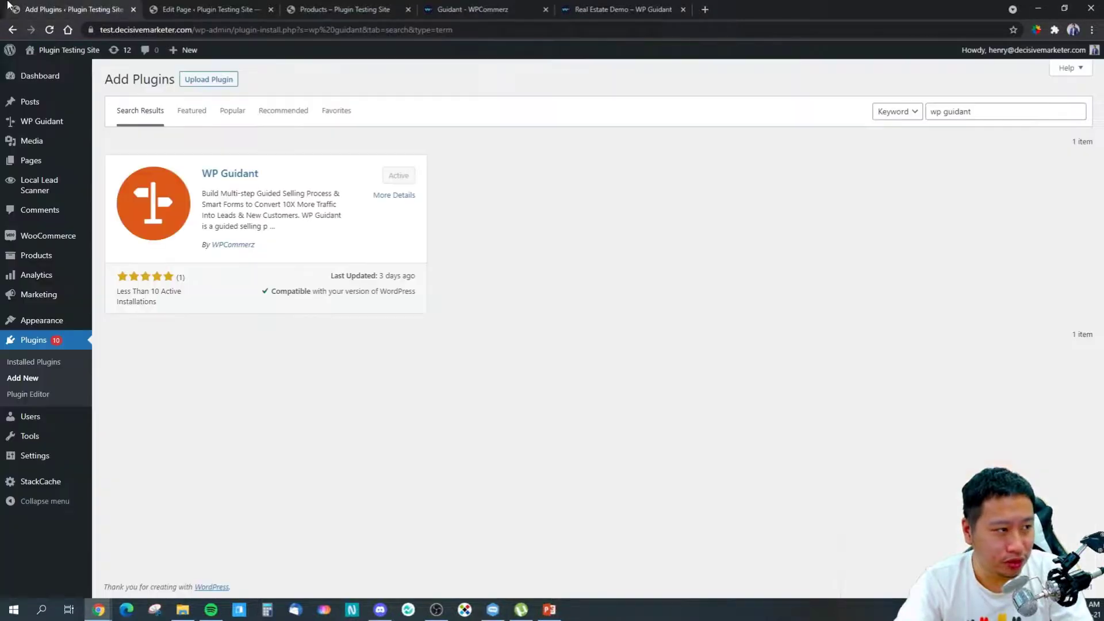
left_click(69, 9)
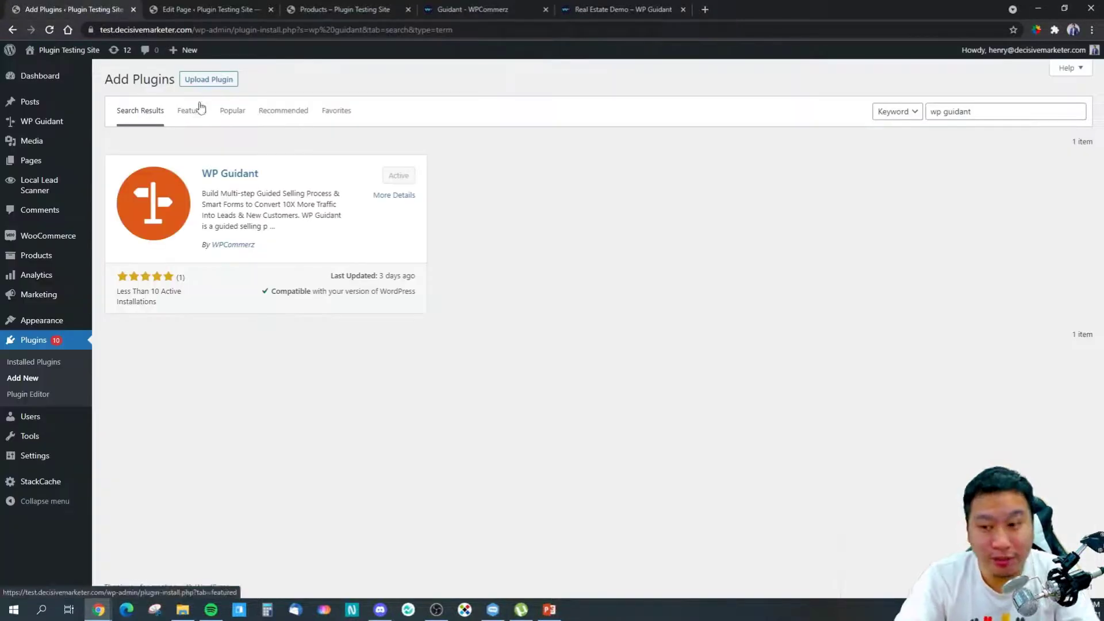
Step: Open the WP Guidant dashboard and close the Guidant - WPCommerz and Real Estate Demo tabs
left_click(60, 126)
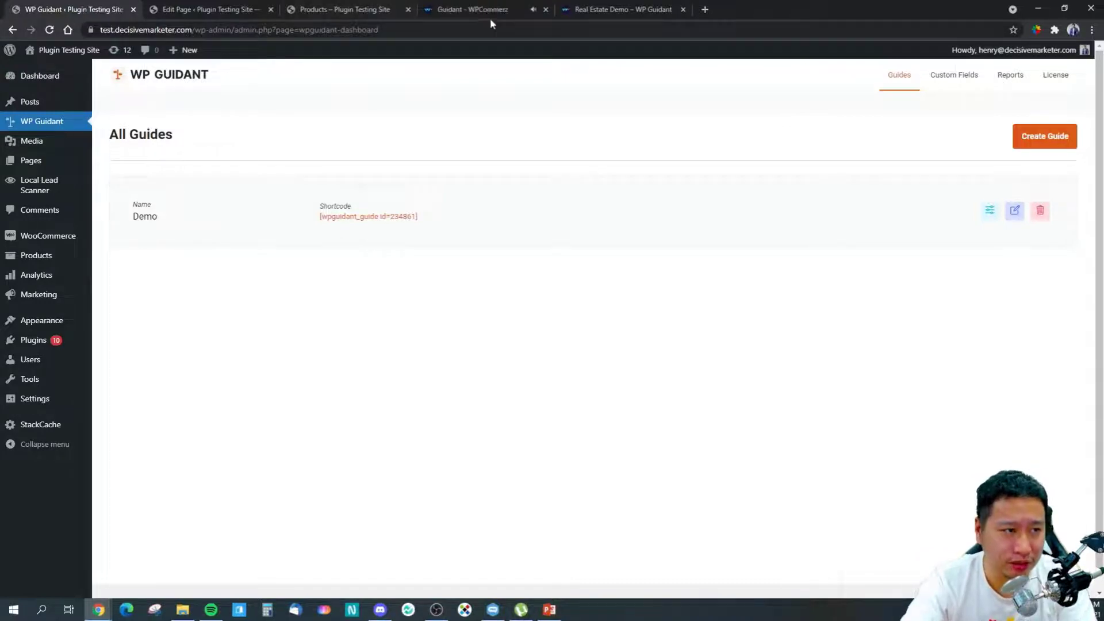
left_click(506, 10)
left_click(544, 9)
left_click(545, 10)
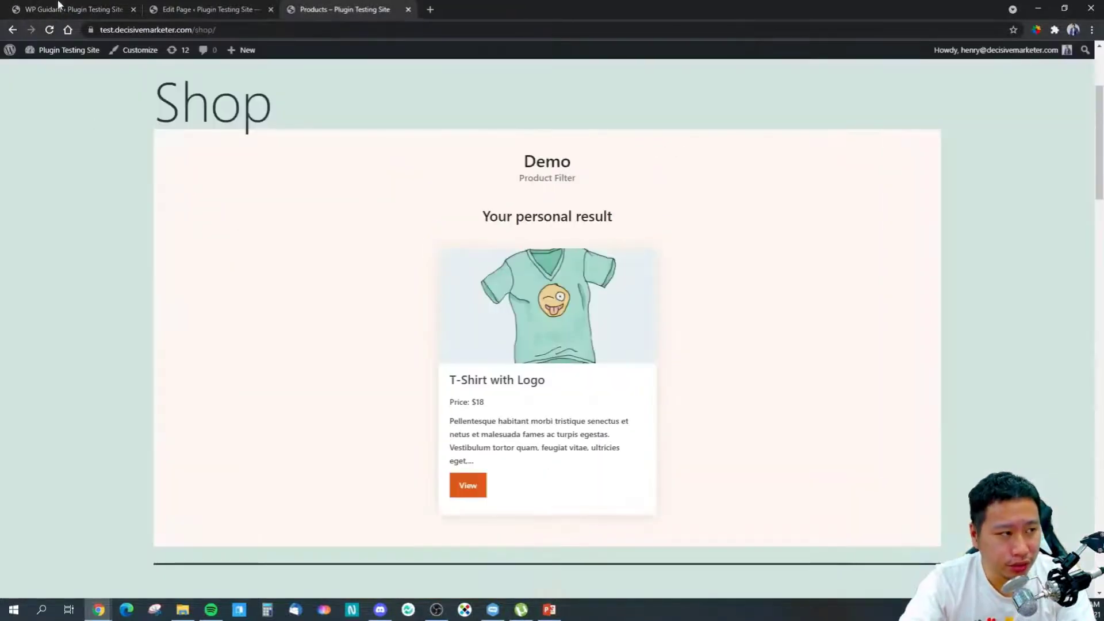
left_click(58, 5)
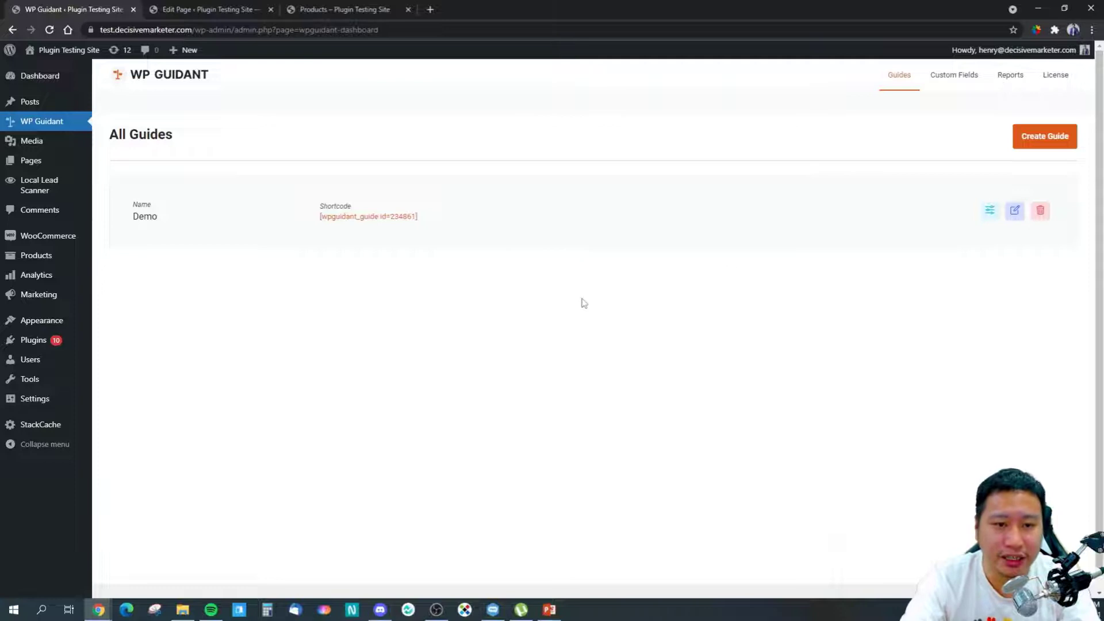
Step: Create a guide with name, title and description all set to 'test'
left_click(1026, 144)
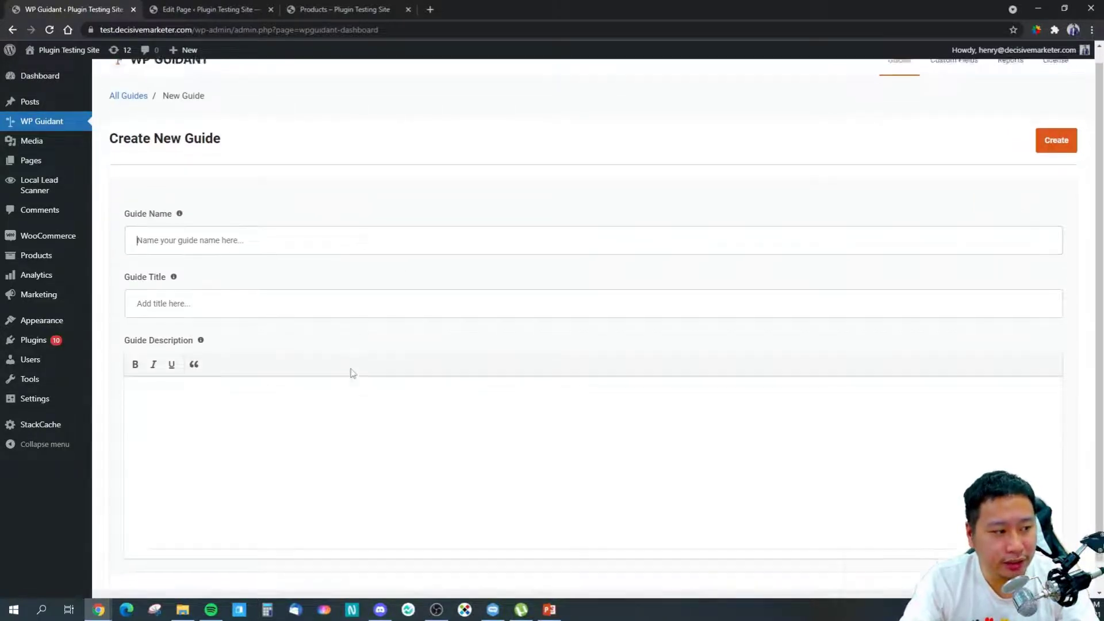
type("test")
left_click(252, 320)
type("test")
left_click(282, 439)
type("test")
scroll(278, 463, "down", 1)
left_click(1055, 112)
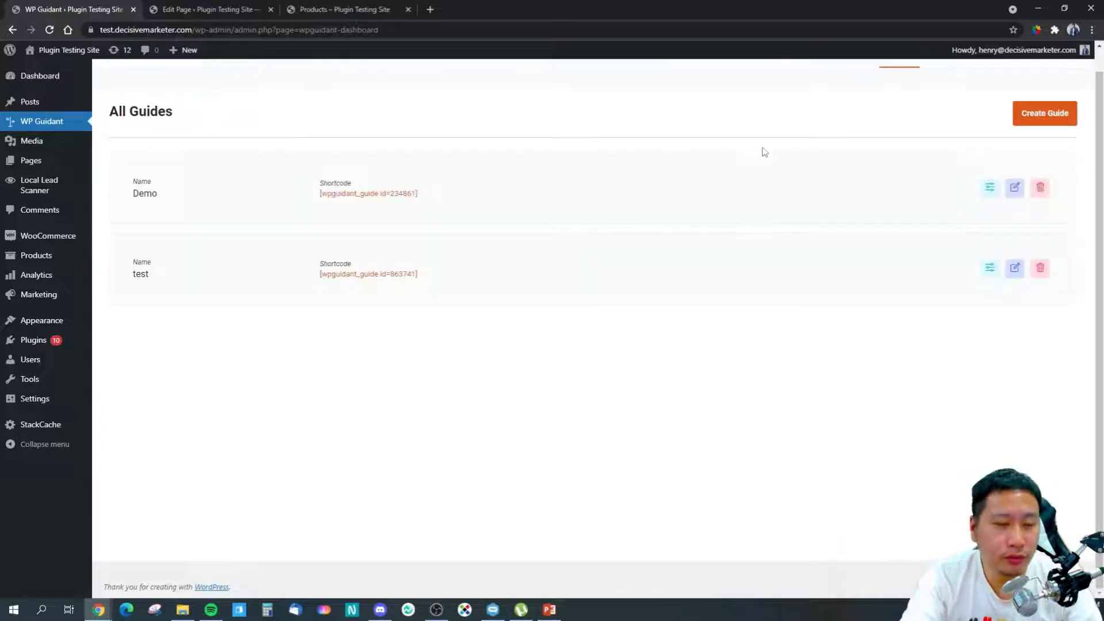
left_click(1013, 267)
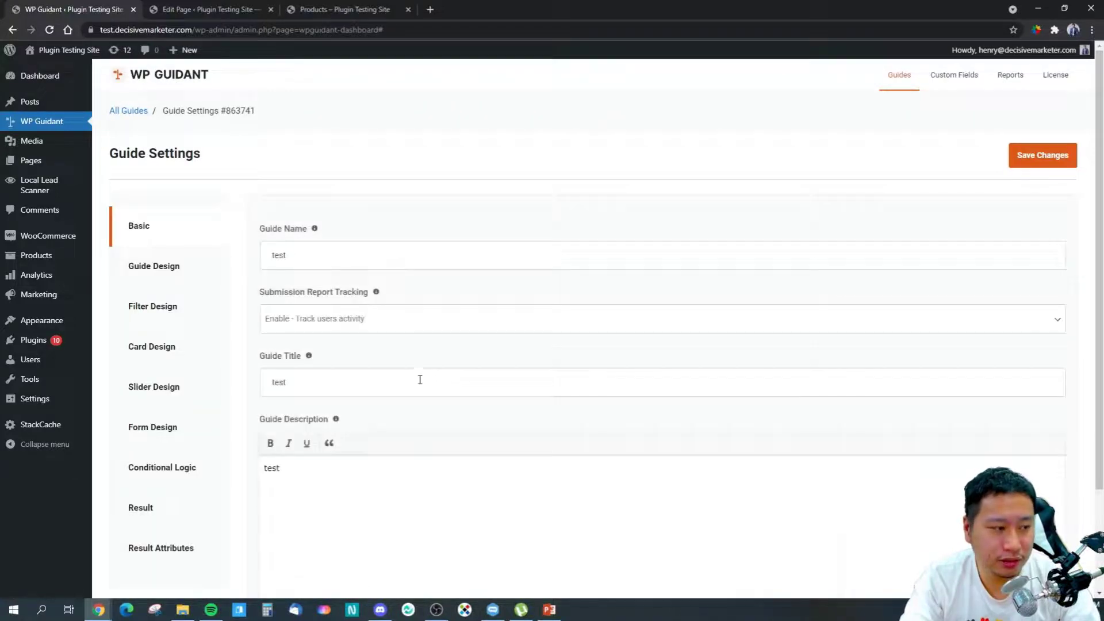
left_click(179, 313)
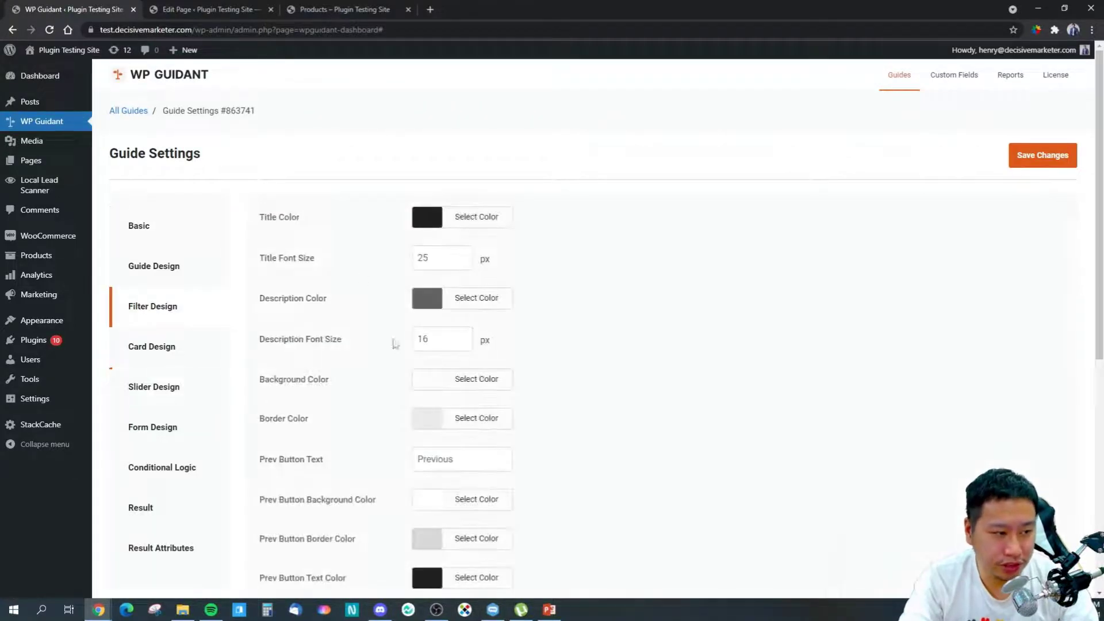
left_click(147, 349)
left_click(150, 389)
left_click(150, 432)
left_click(167, 480)
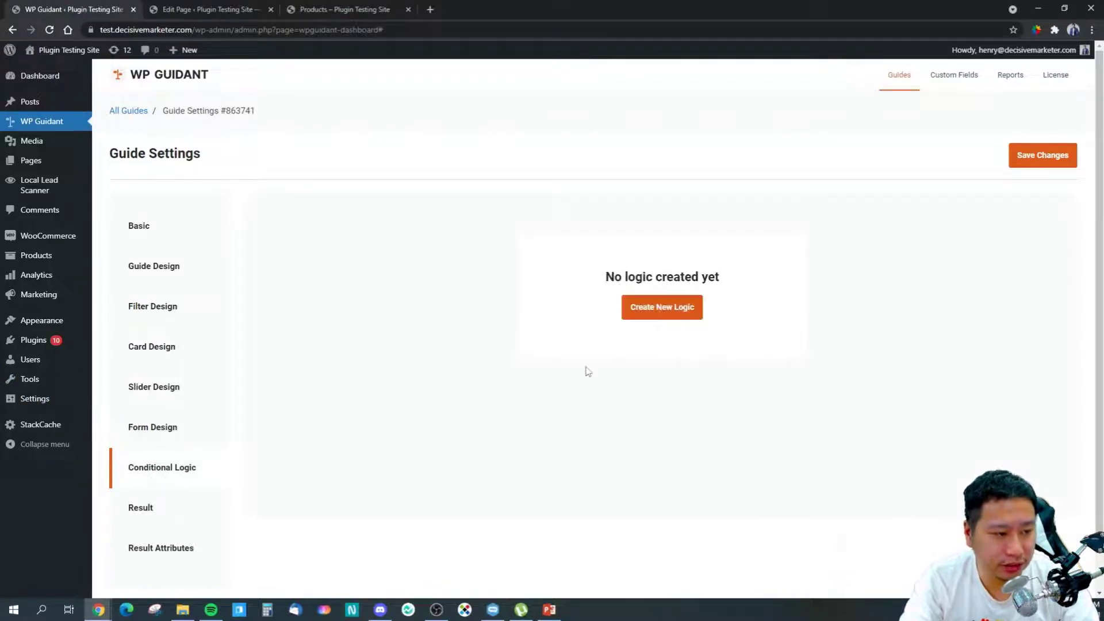
left_click(646, 309)
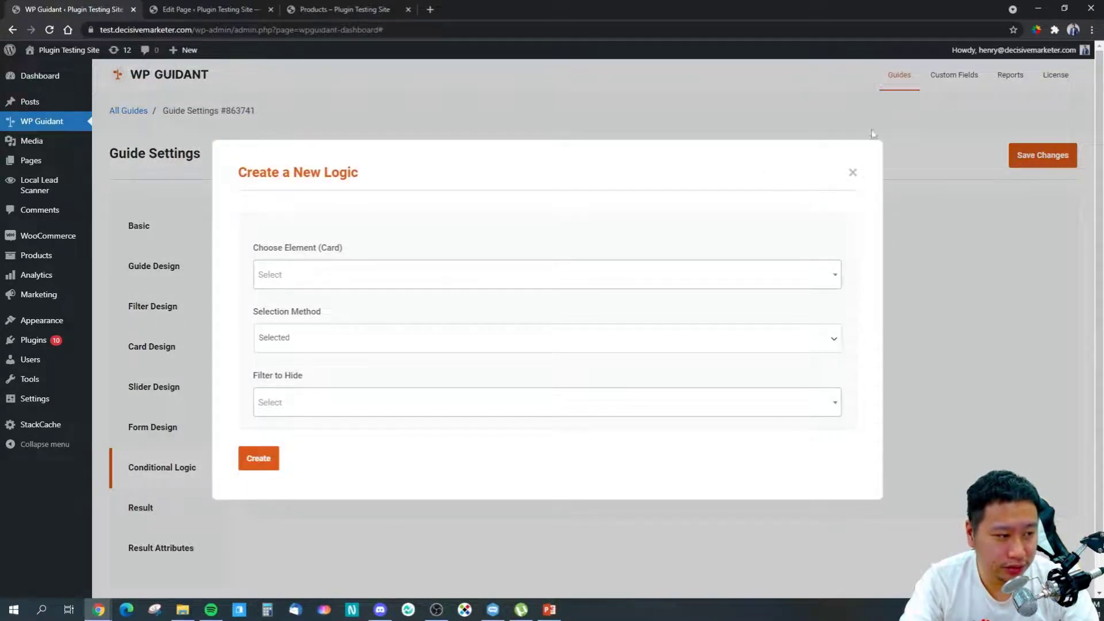
left_click(853, 171)
left_click(142, 230)
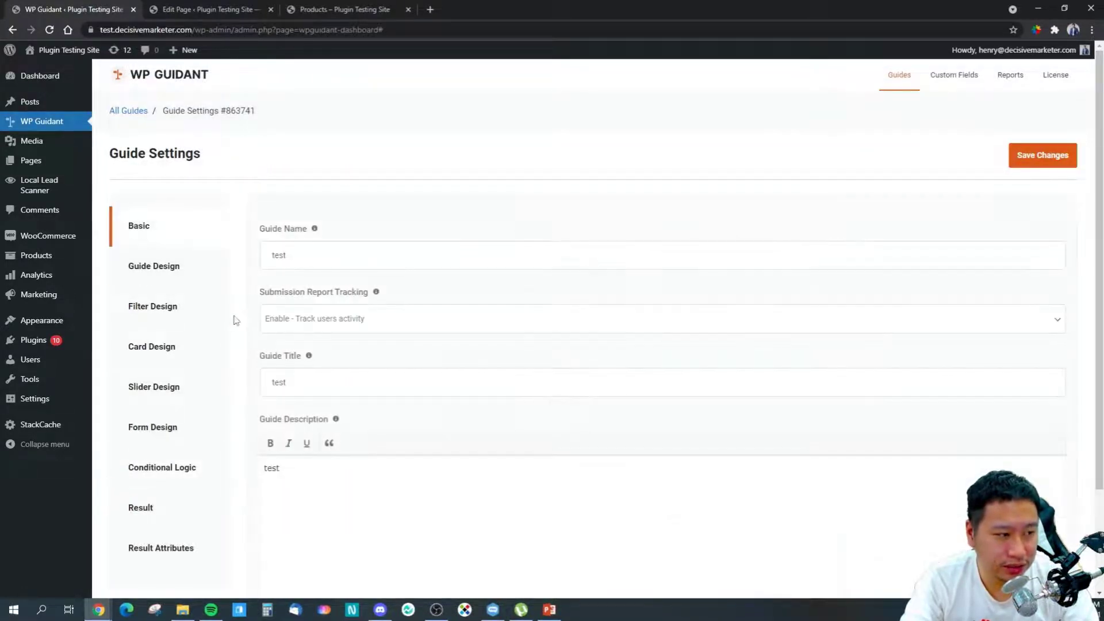
scroll(345, 306, "down", 2)
scroll(322, 298, "up", 2)
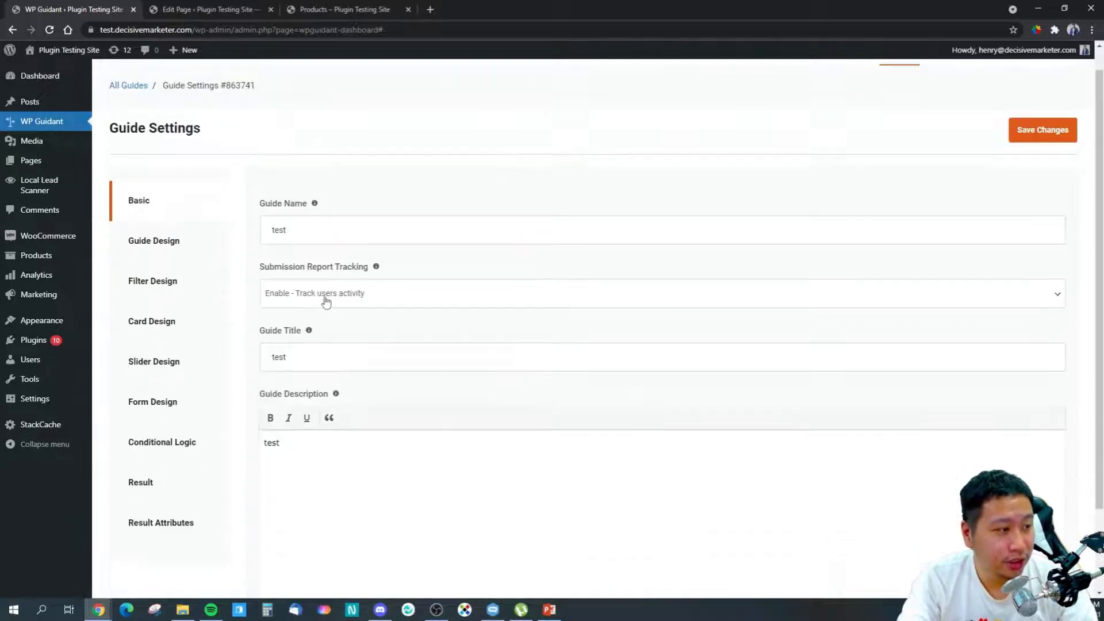
left_click(126, 109)
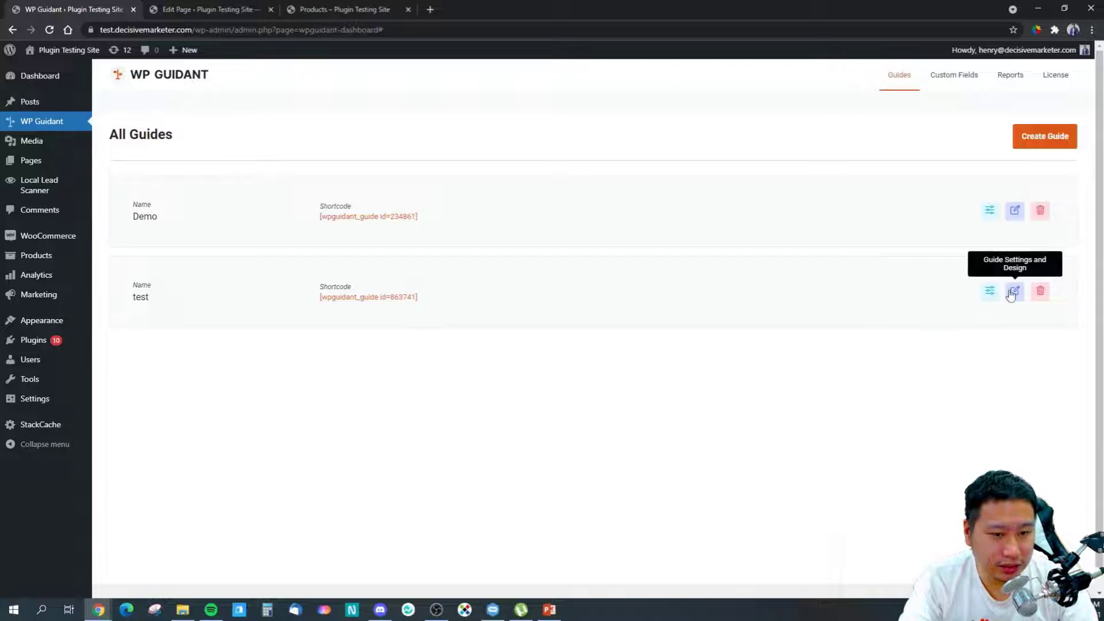
Step: Start a new filter for the test guide with name, title and description 'test'
left_click(989, 291)
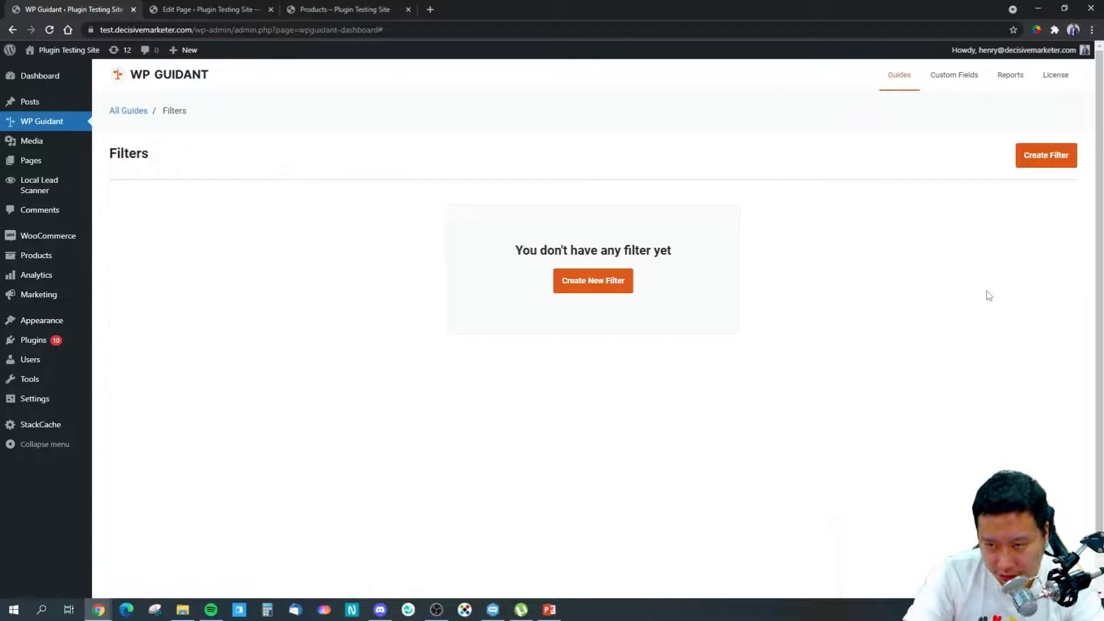
left_click(593, 280)
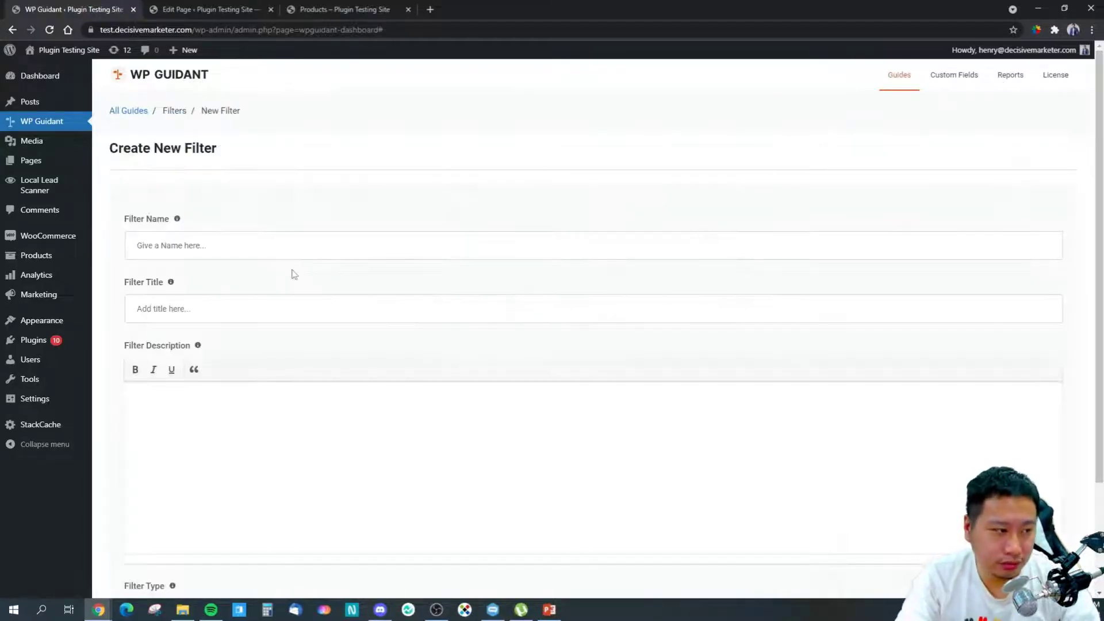
scroll(276, 276, "down", 3)
scroll(275, 286, "up", 3)
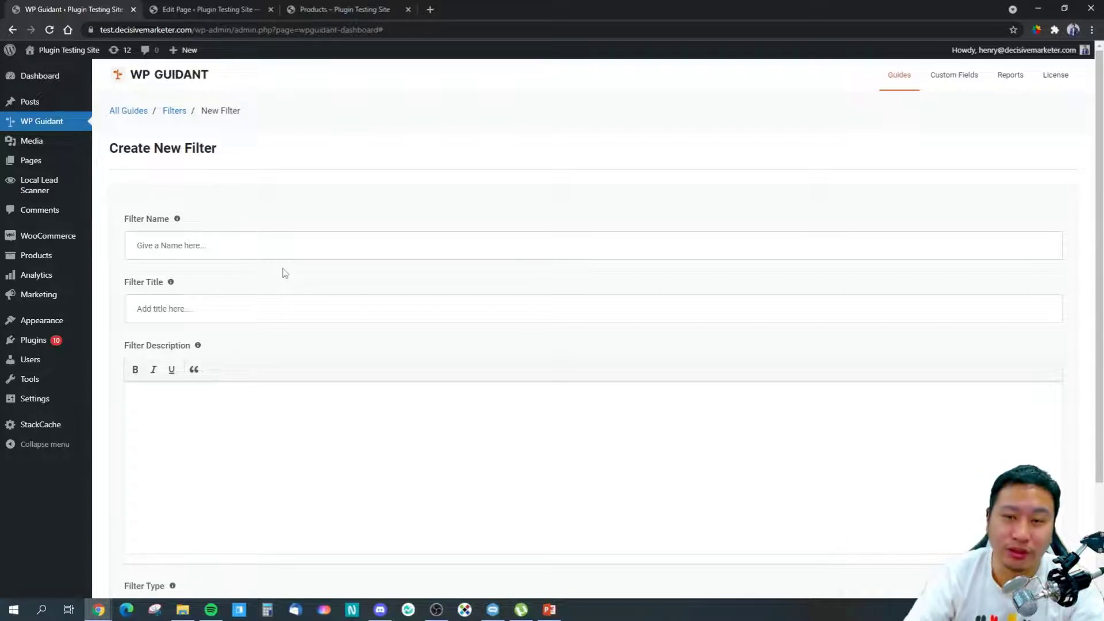
type("test")
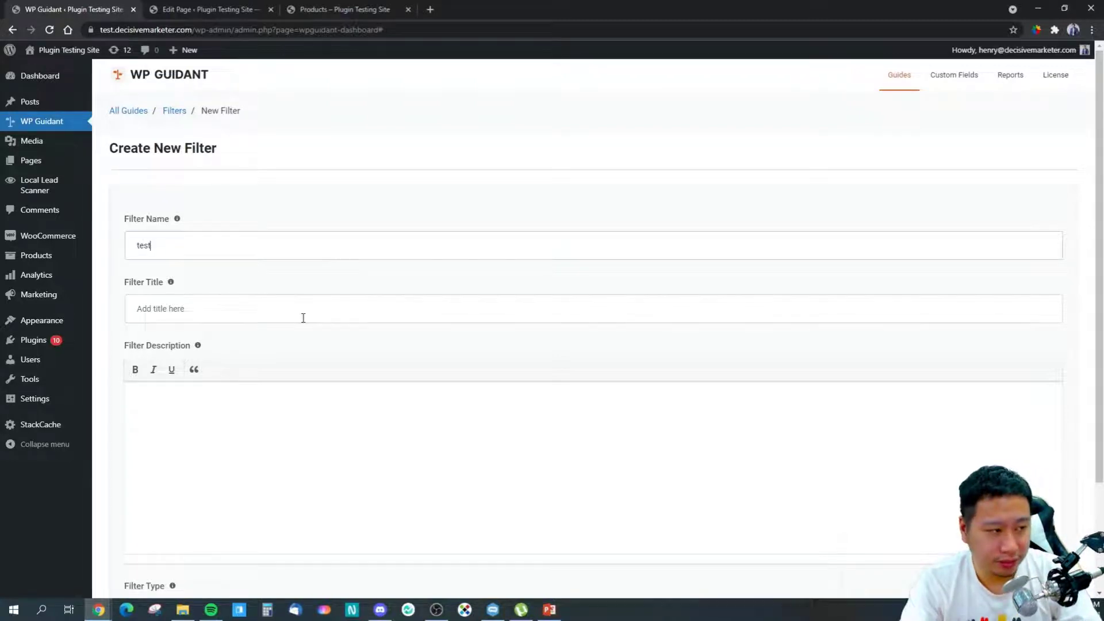
left_click(303, 316)
type("test")
left_click(280, 425)
type("test")
Step: Set the filter type to Card with Checkbox card type, then create it
scroll(238, 497, "down", 2)
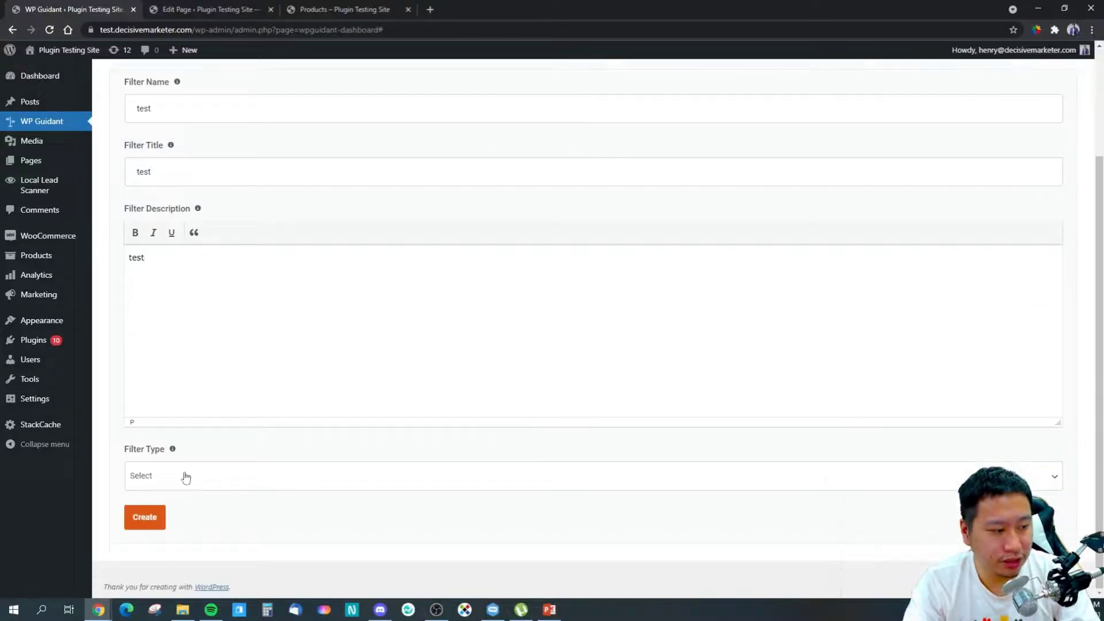
left_click(185, 475)
left_click(238, 373)
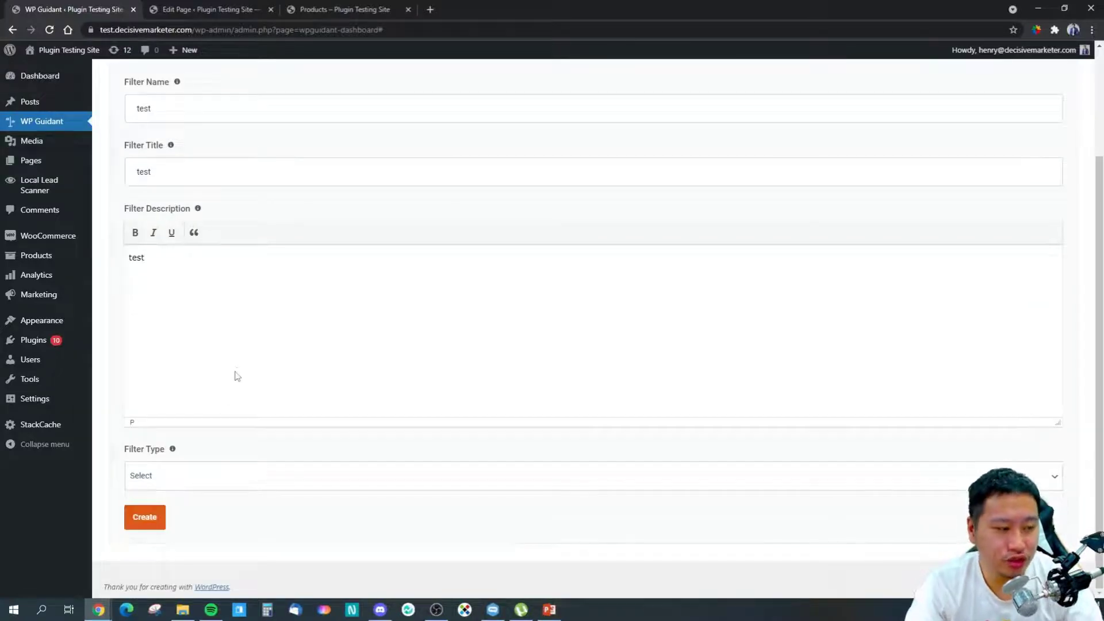
left_click(207, 475)
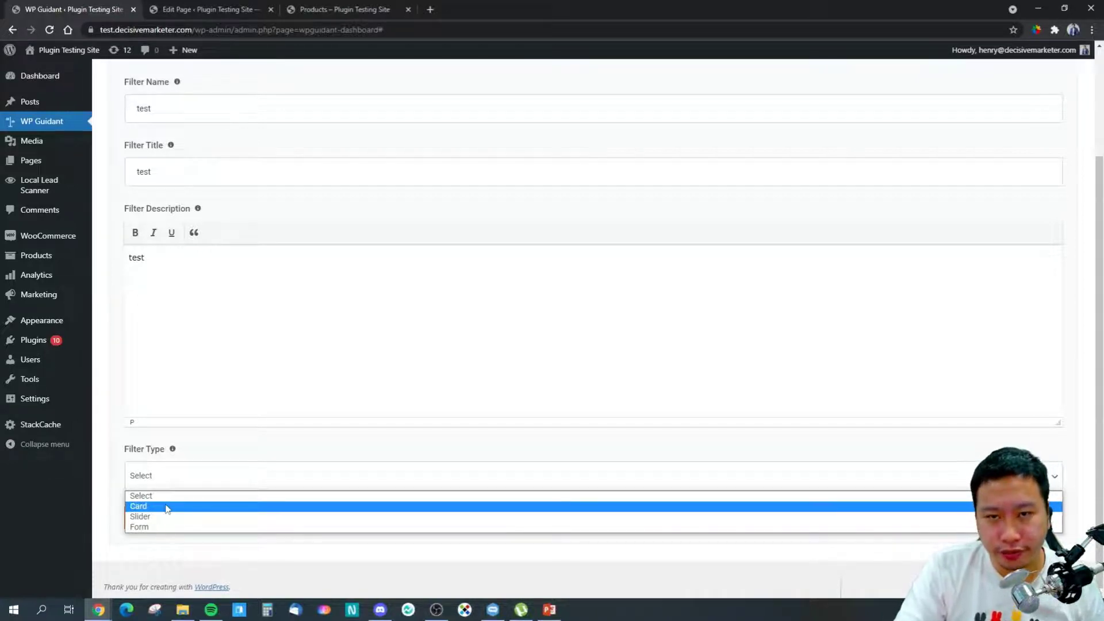
left_click(149, 509)
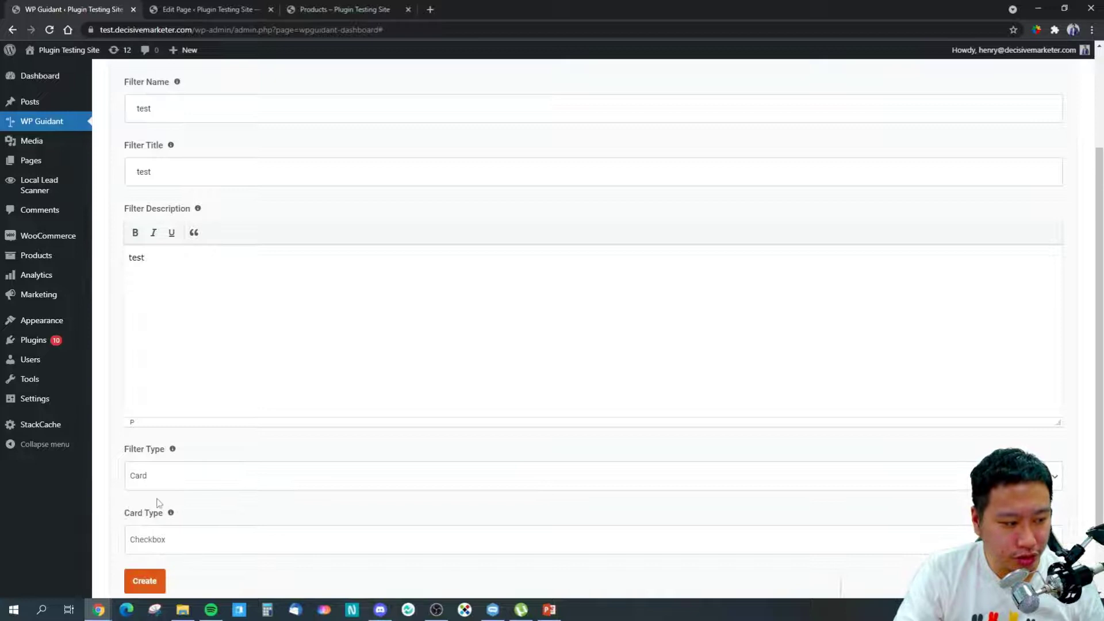
left_click(215, 546)
scroll(188, 492, "down", 1)
left_click(182, 486)
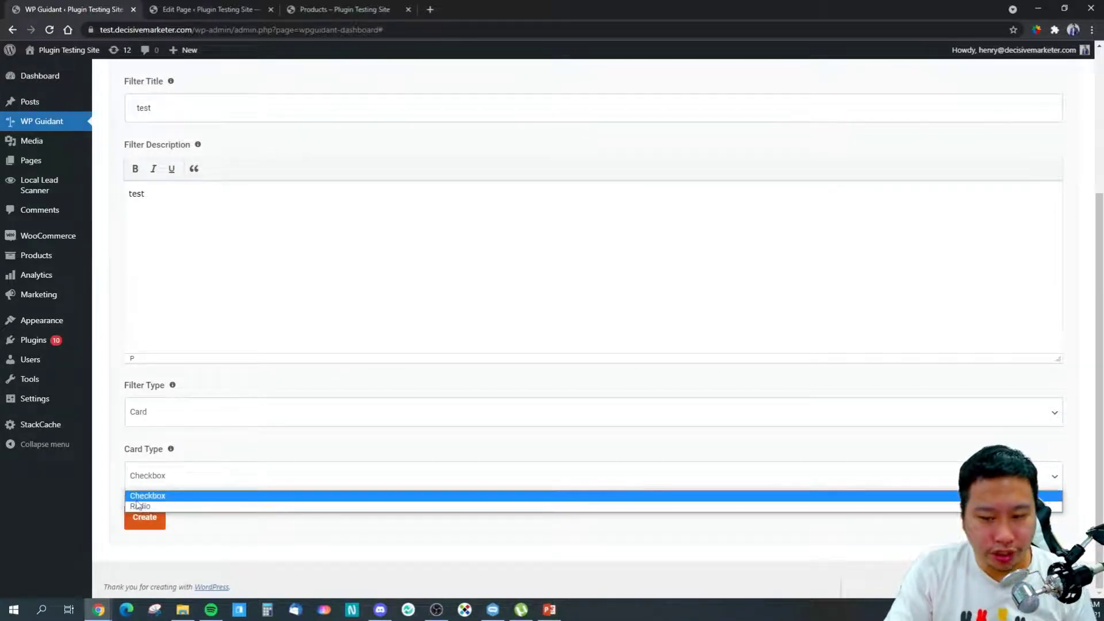
left_click(206, 529)
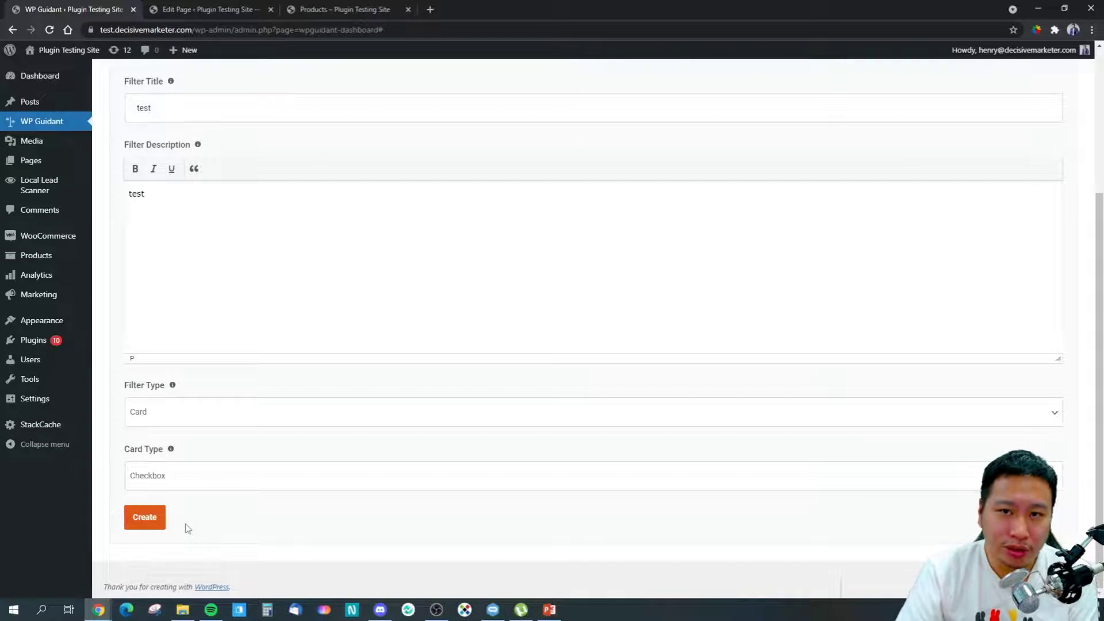
left_click(189, 471)
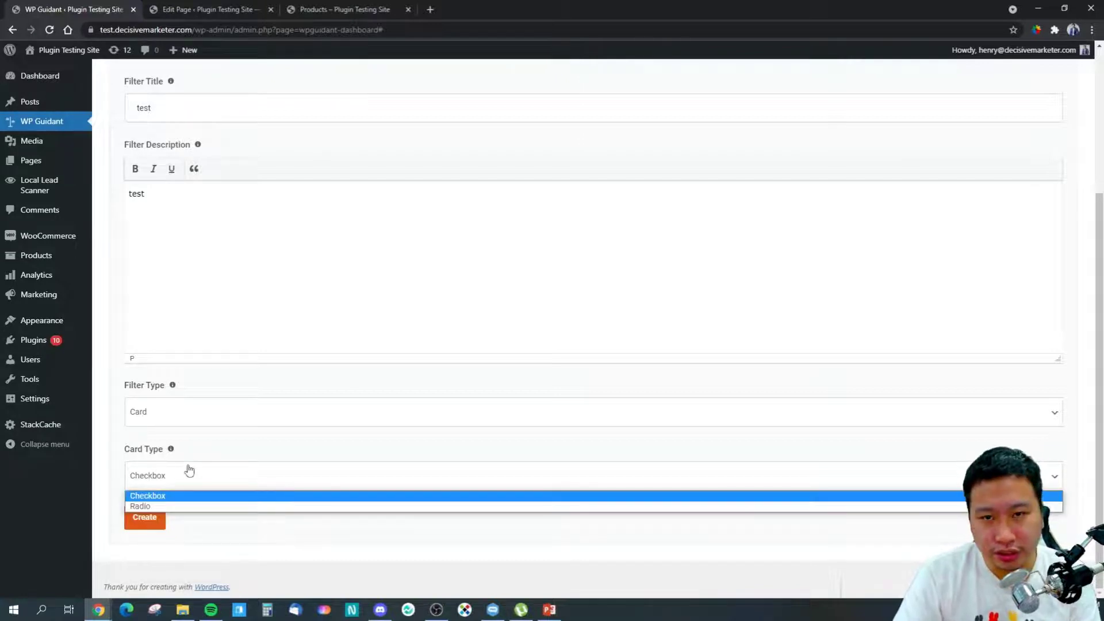
left_click(167, 521)
left_click(151, 518)
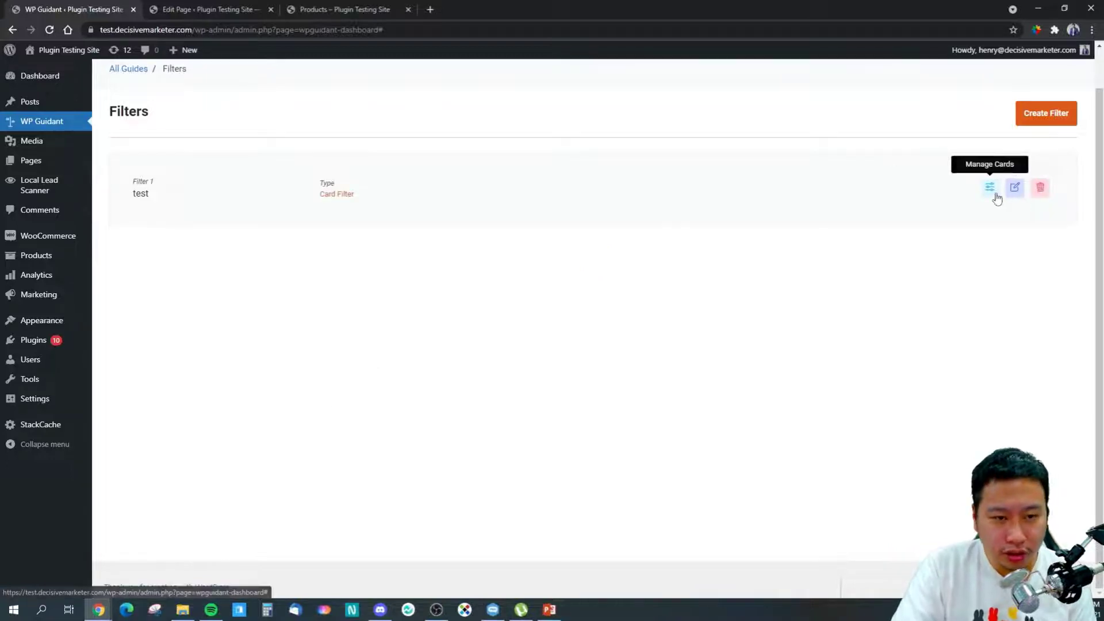
Step: Add a new card to the test filter labelled 'test'
left_click(989, 188)
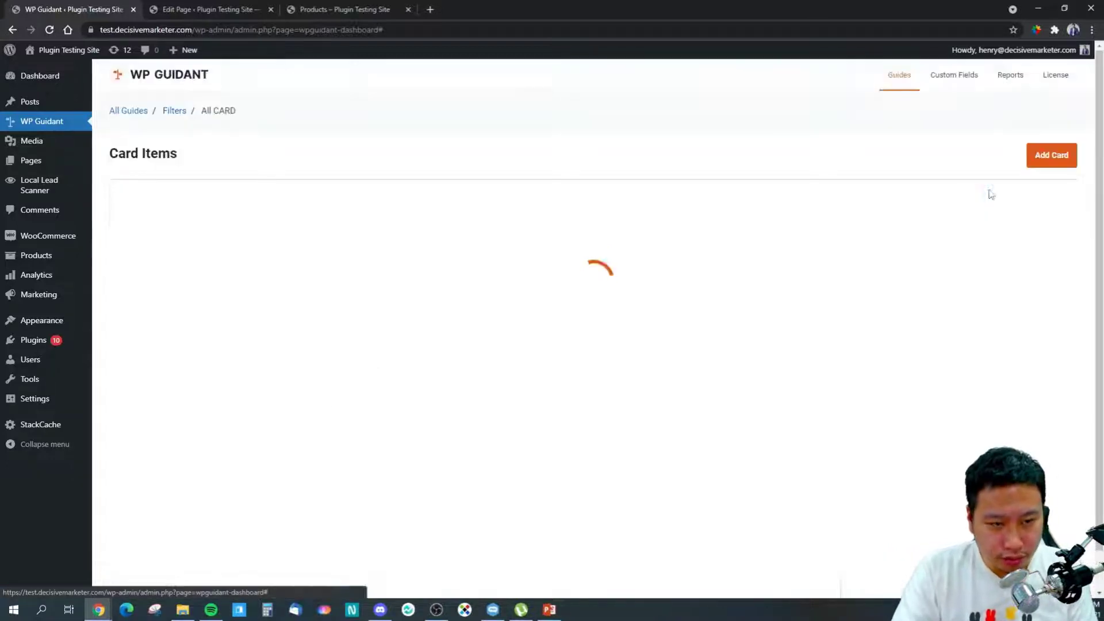
left_click(584, 284)
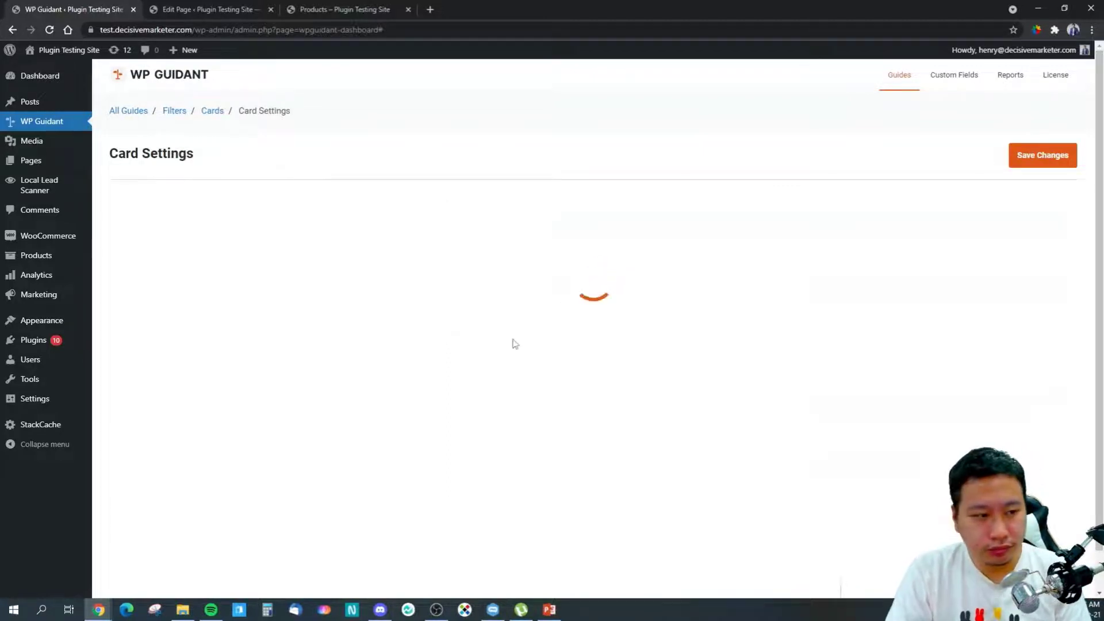
left_click(362, 261)
type("test")
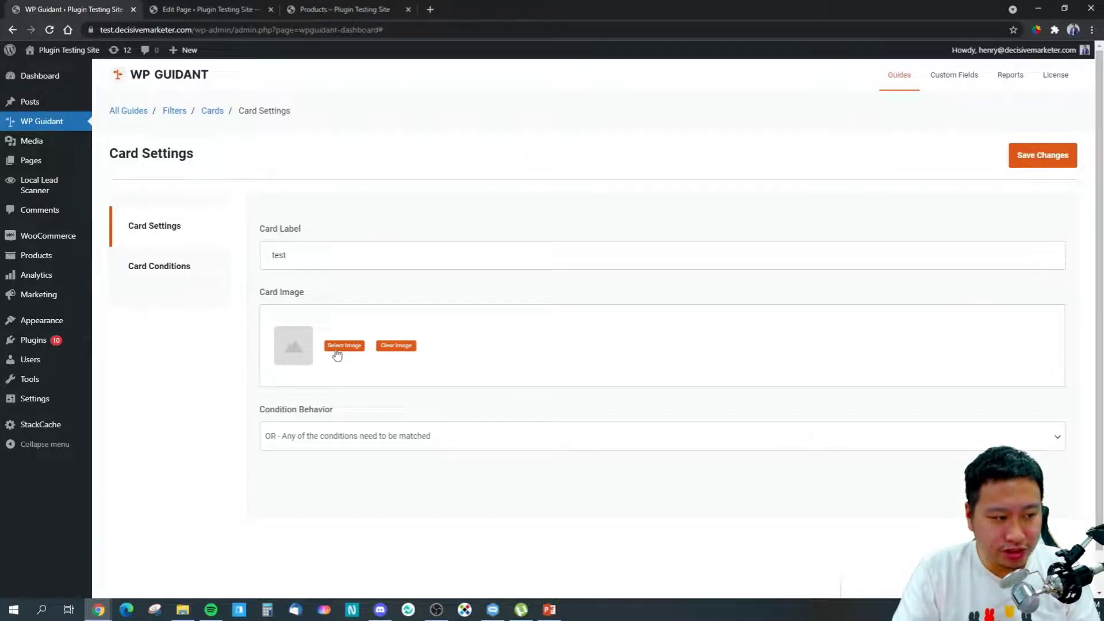
double_click(278, 256)
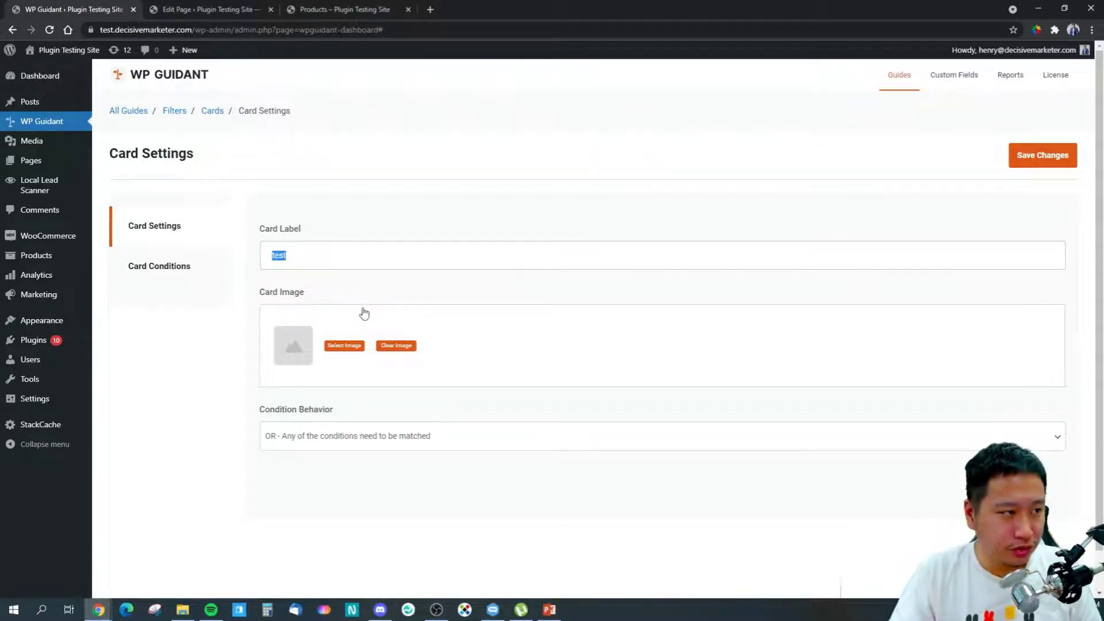
Step: Reload the shop page and move its tab before the page editor, then return to the card settings
left_click(310, 12)
left_click(49, 30)
left_click_drag(308, 9, 233, 15)
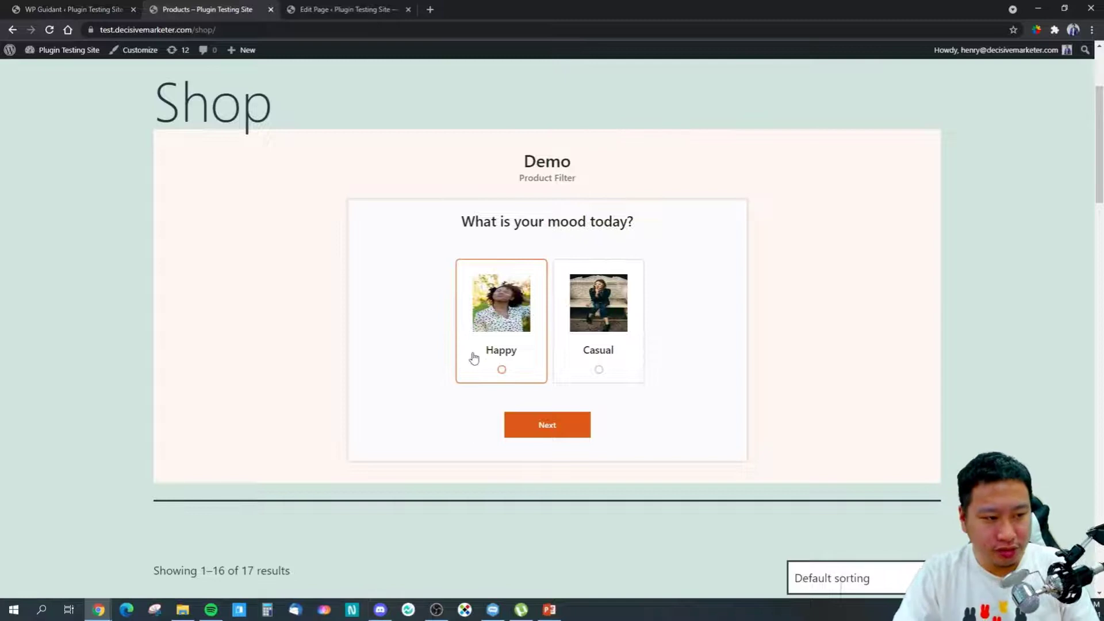
left_click(39, 5)
Step: Set the card's Condition Behavior to AND so all conditions must match
left_click(321, 261)
double_click(321, 261)
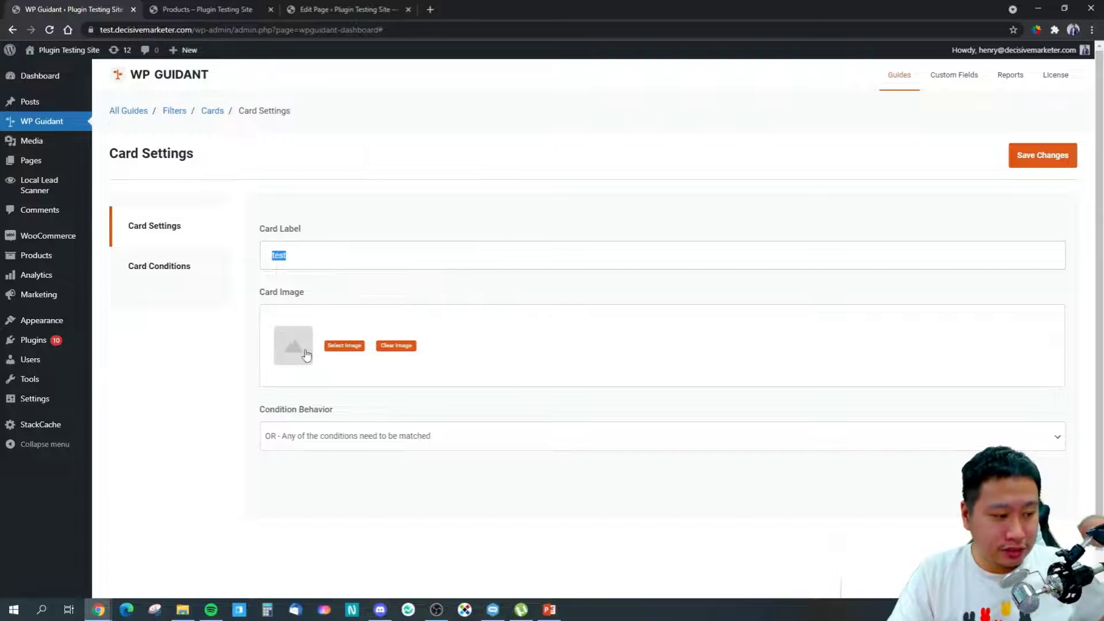
left_click(312, 435)
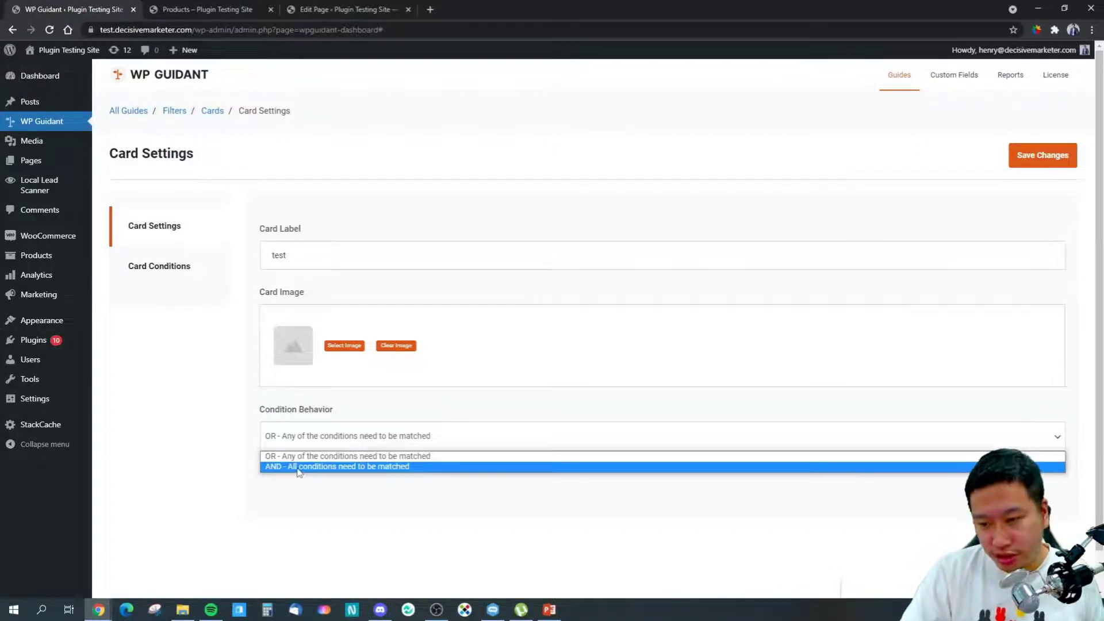
left_click(298, 466)
left_click(112, 270)
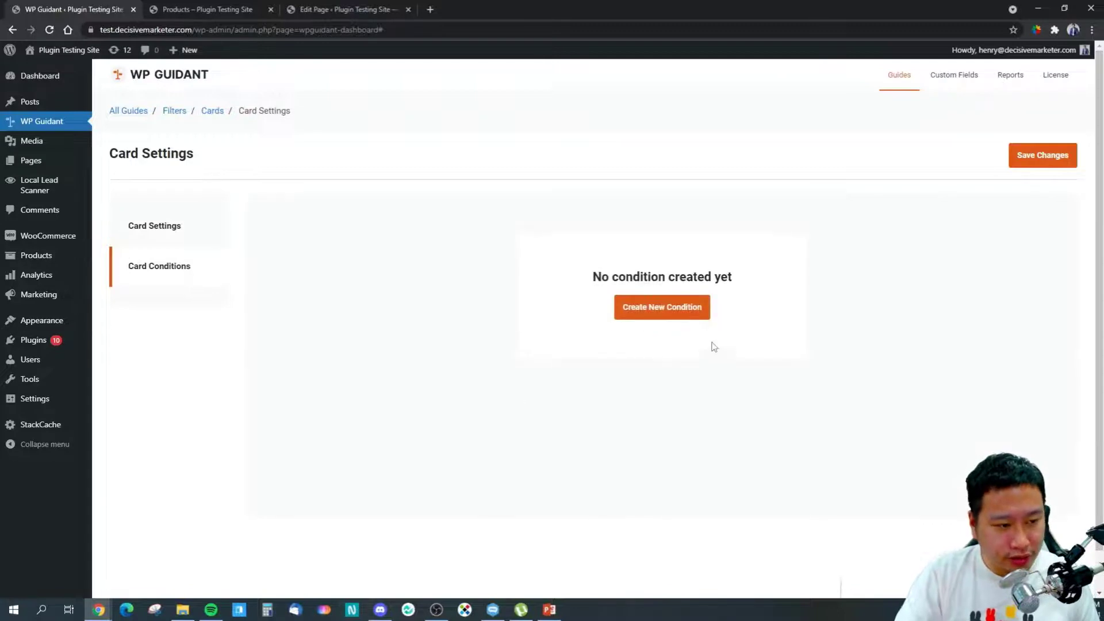
Step: Open a new condition, browse its attribute list, and close the form without adding one
left_click(707, 312)
left_click(339, 281)
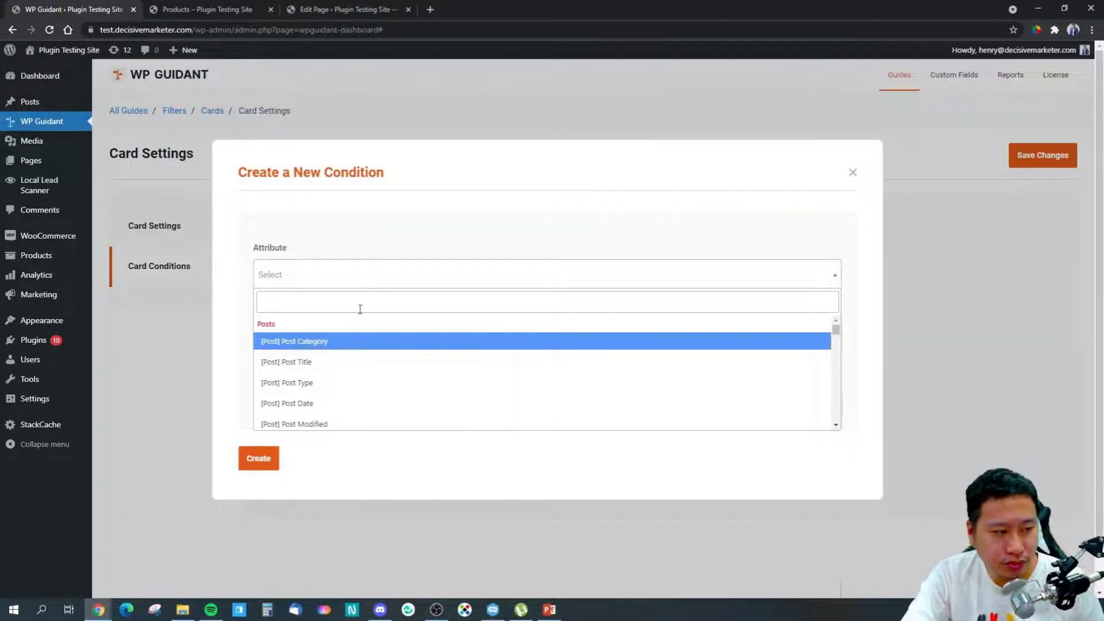
scroll(454, 396, "down", 2)
scroll(350, 390, "up", 1)
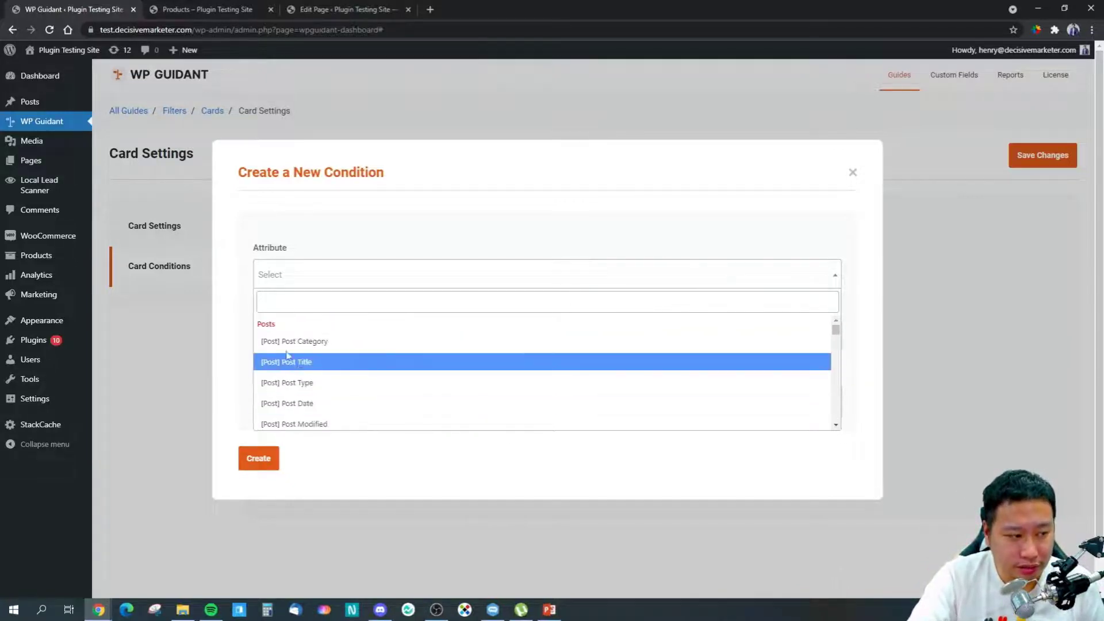
scroll(323, 404, "down", 2)
scroll(319, 385, "up", 2)
scroll(344, 380, "down", 2)
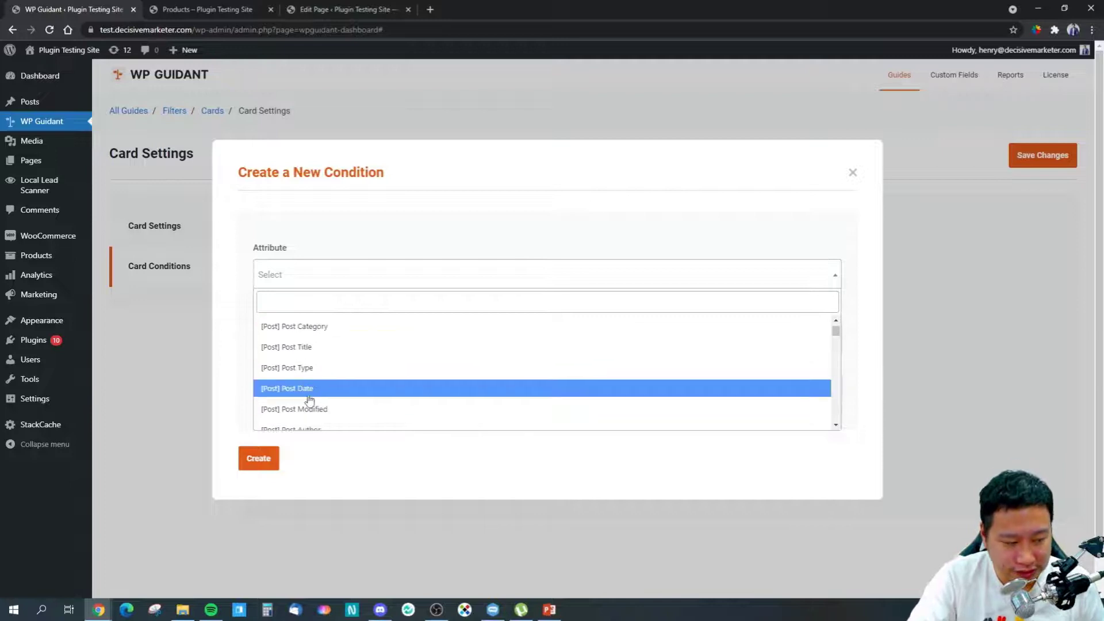
scroll(343, 349, "up", 2)
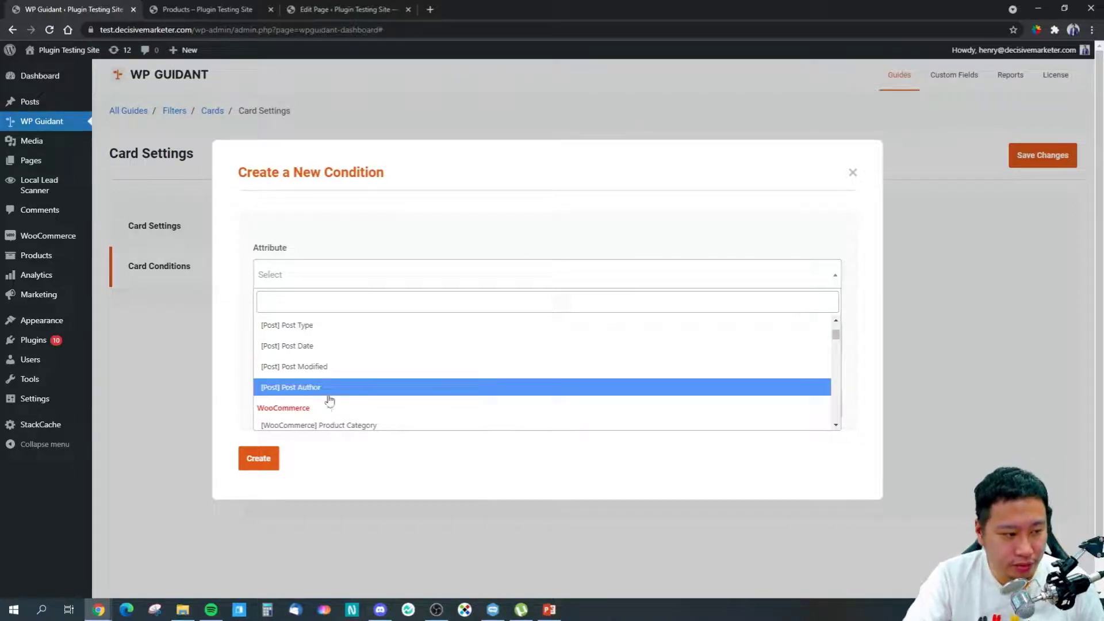
scroll(336, 388, "down", 2)
scroll(337, 387, "down", 2)
scroll(356, 355, "up", 1)
scroll(356, 403, "down", 2)
scroll(344, 379, "up", 1)
scroll(334, 359, "down", 1)
scroll(356, 385, "down", 1)
scroll(322, 383, "up", 1)
scroll(330, 402, "down", 3)
scroll(330, 395, "down", 5)
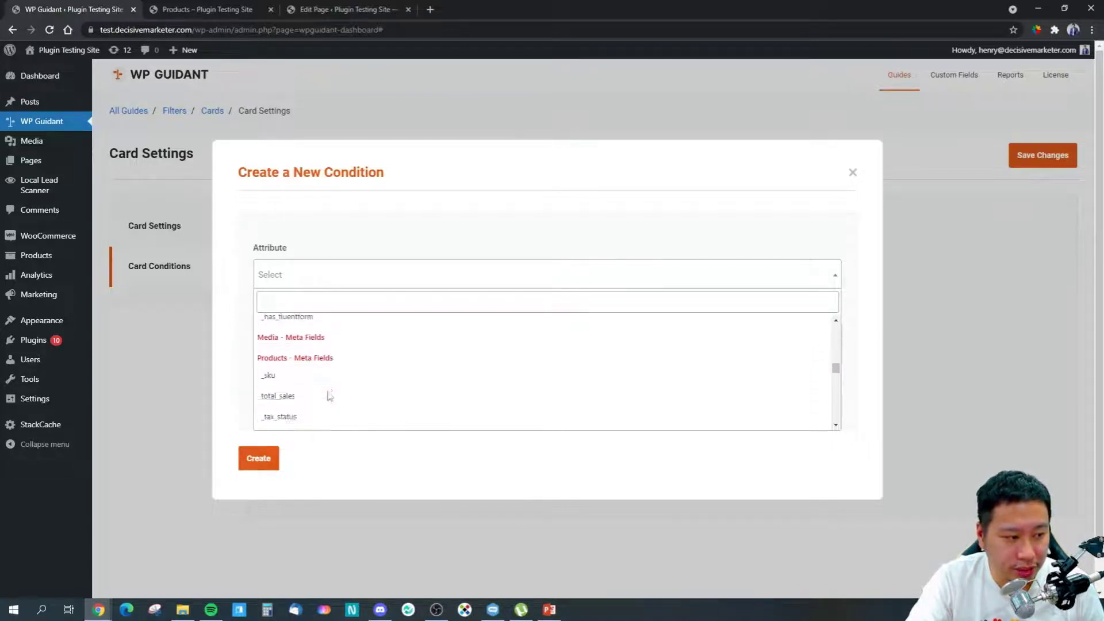
scroll(349, 385, "down", 5)
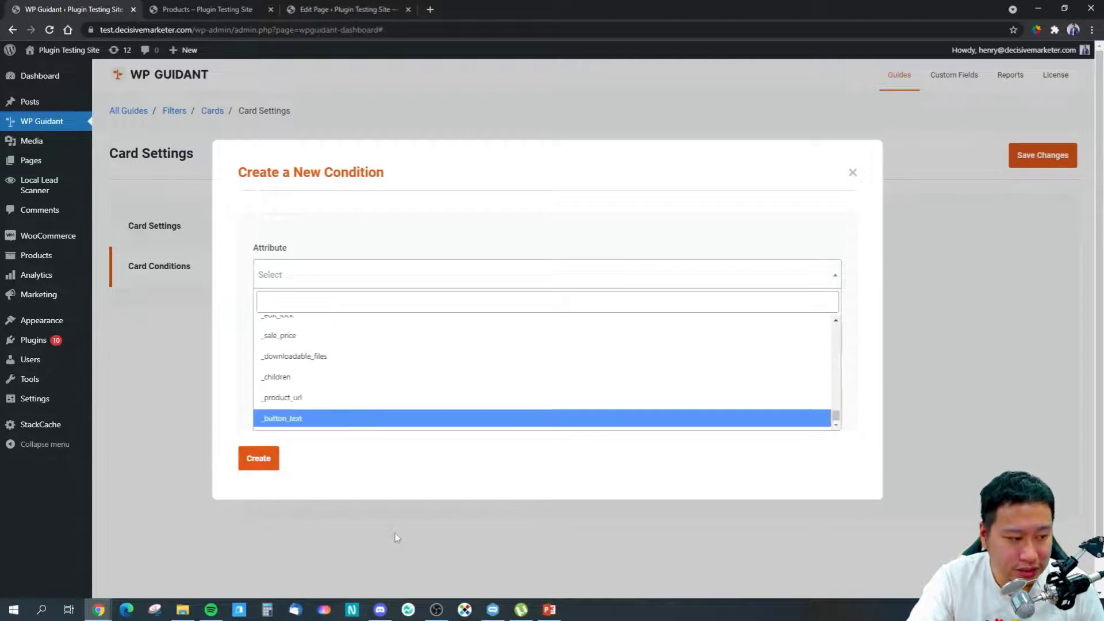
left_click(419, 461)
left_click(852, 173)
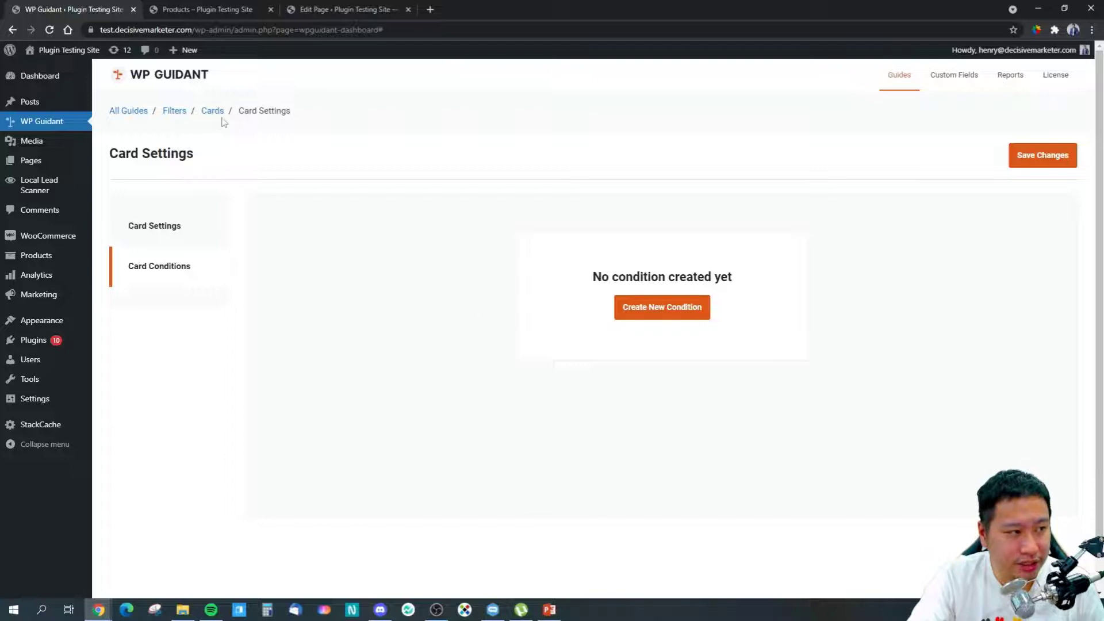
Step: Save the test card and go back to the filter's card list
left_click(1034, 156)
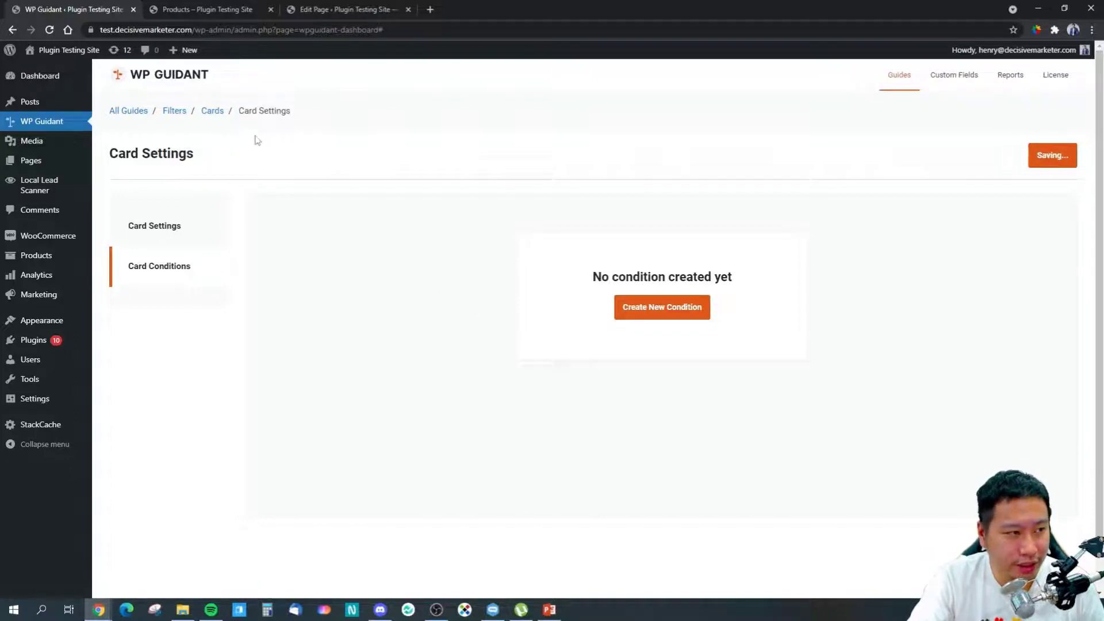
left_click(212, 110)
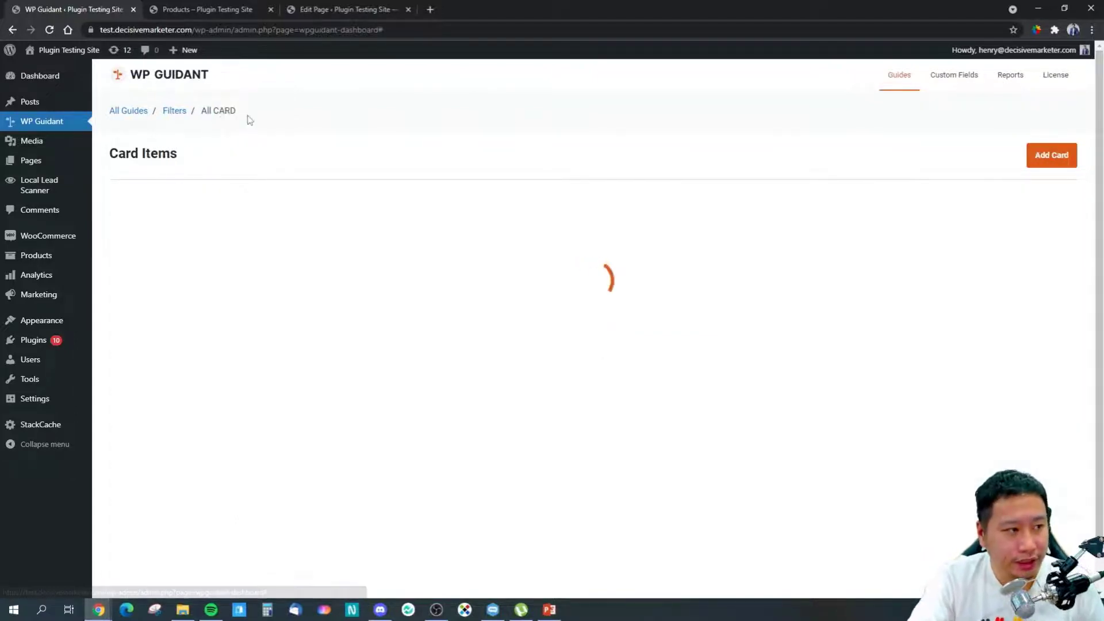
left_click(174, 5)
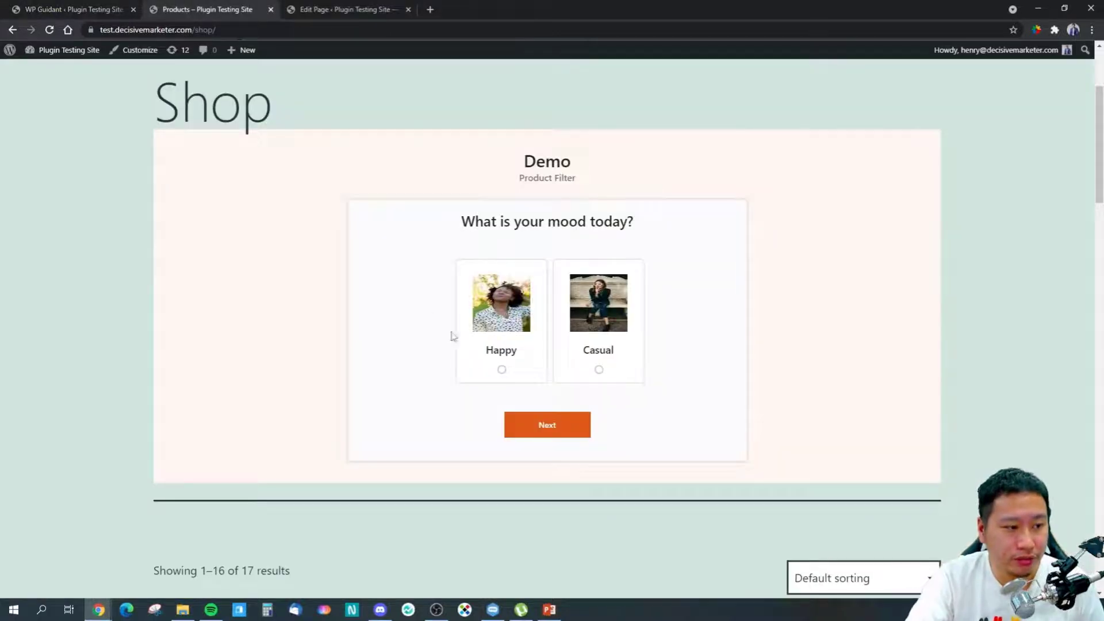
left_click(32, 7)
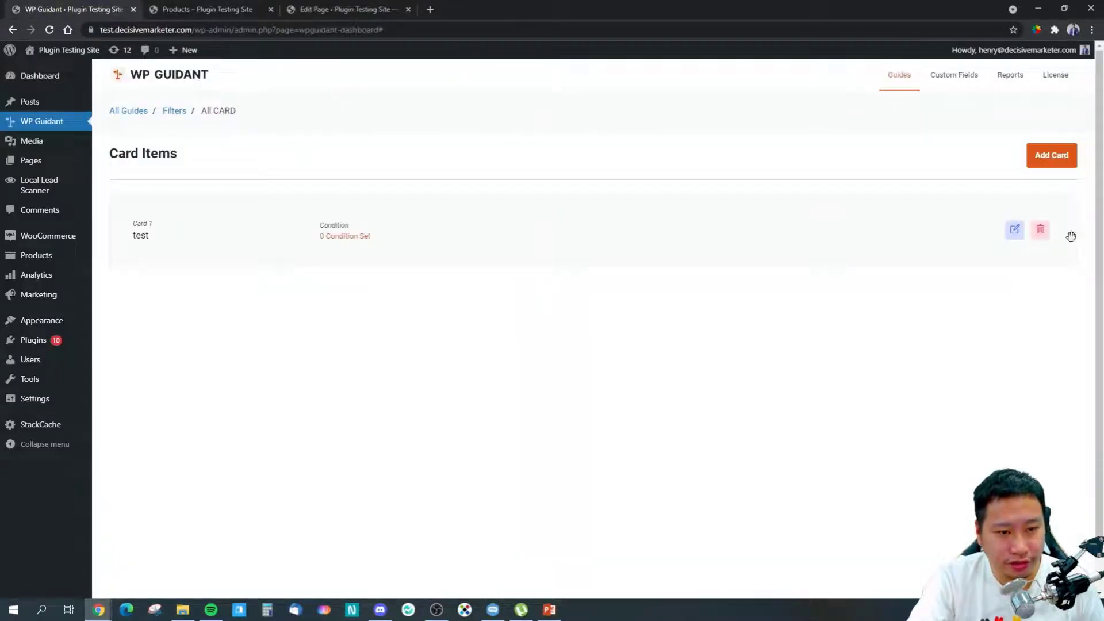
Step: Add another card, opening a blank Card Settings form
left_click(1051, 159)
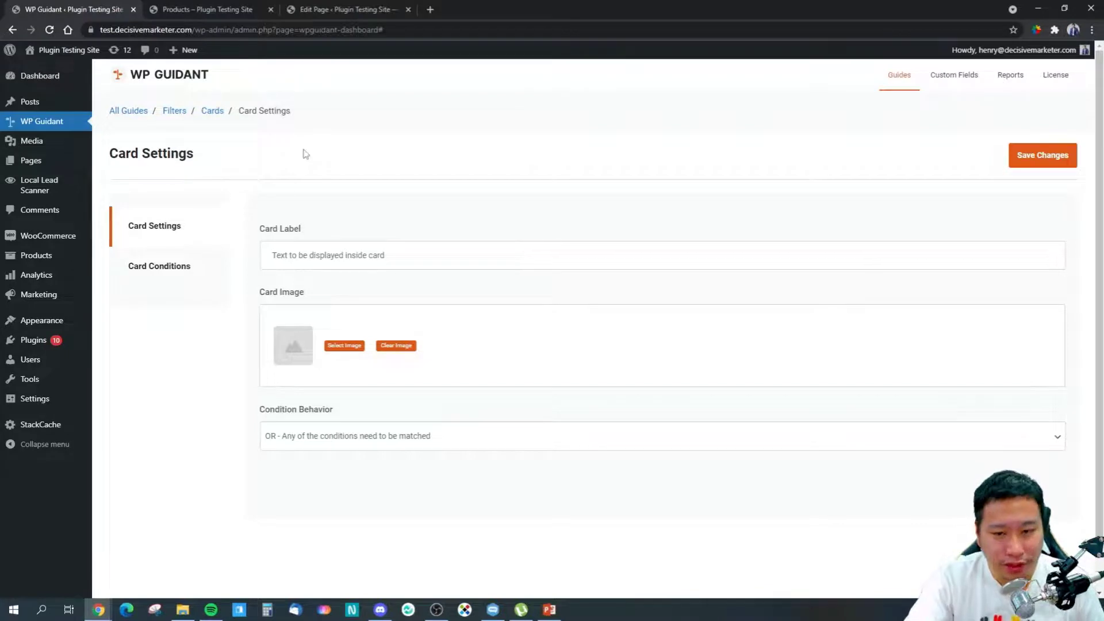
left_click(190, 9)
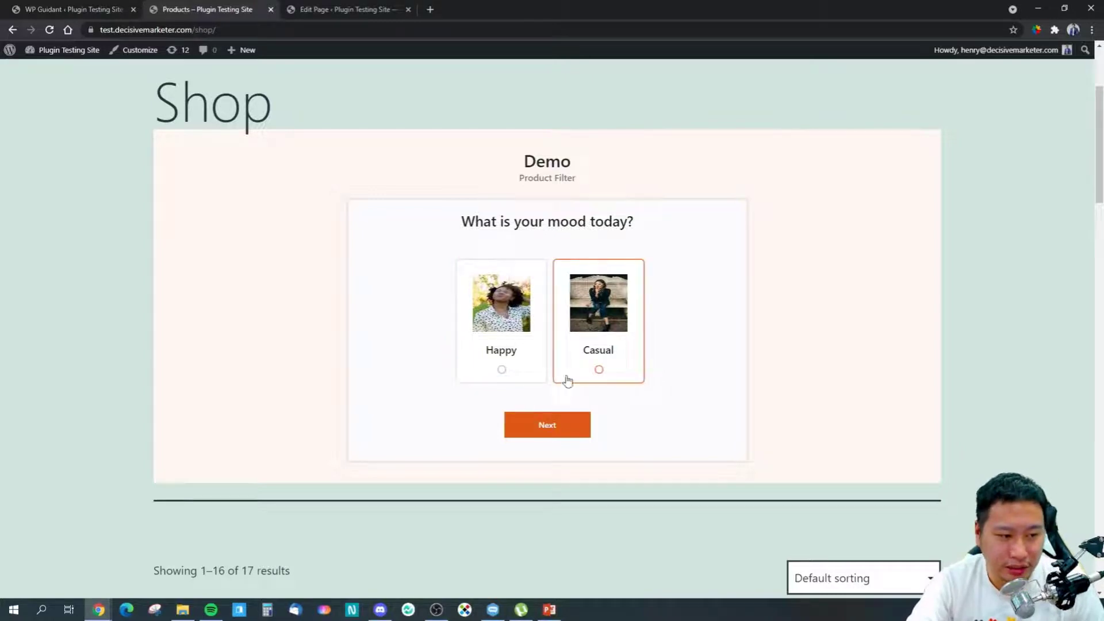
left_click(39, 11)
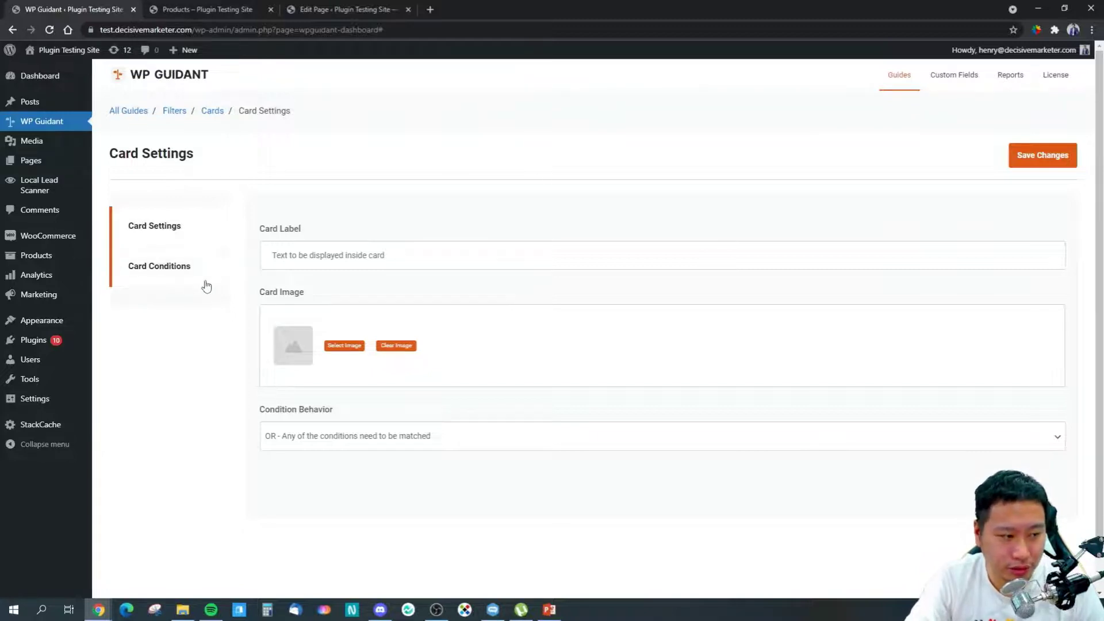
Step: From the Filters list, start a new filter named tes with the title test2
left_click(175, 111)
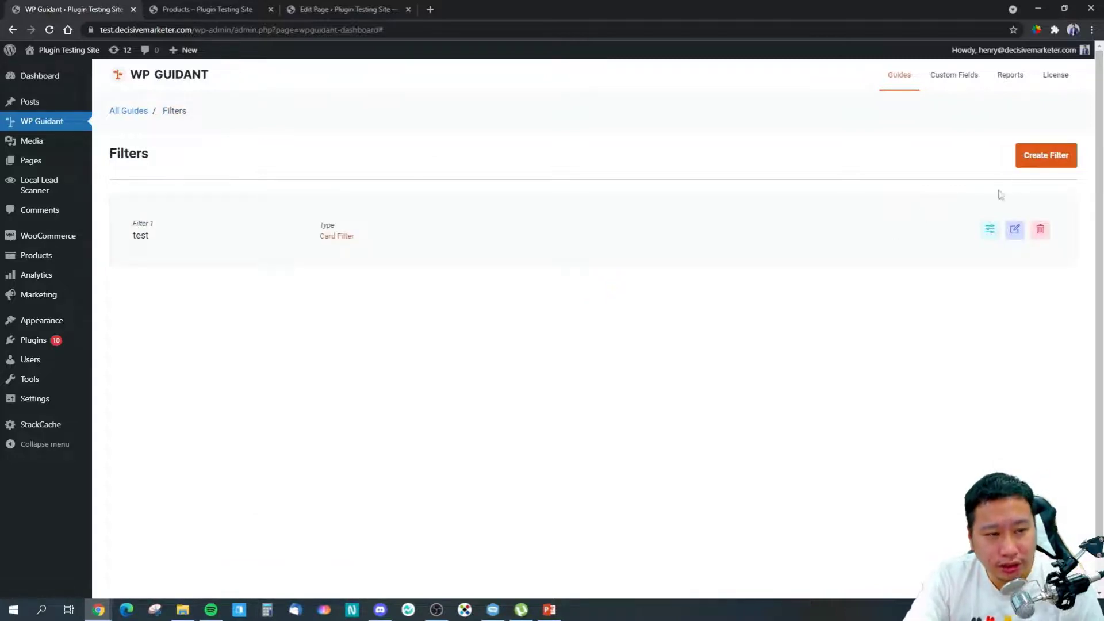
left_click(1040, 157)
left_click(220, 251)
type("tes")
left_click(268, 315)
type("test")
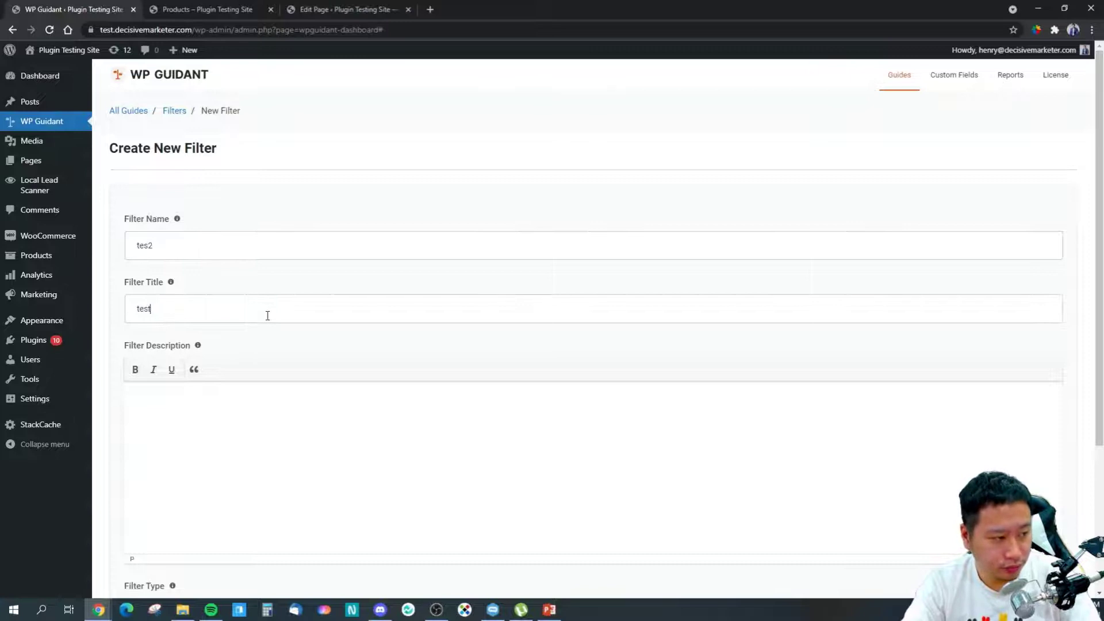
type("2")
Step: Set the filter type to Slider and create the tes2 filter
scroll(355, 399, "down", 3)
left_click(195, 409)
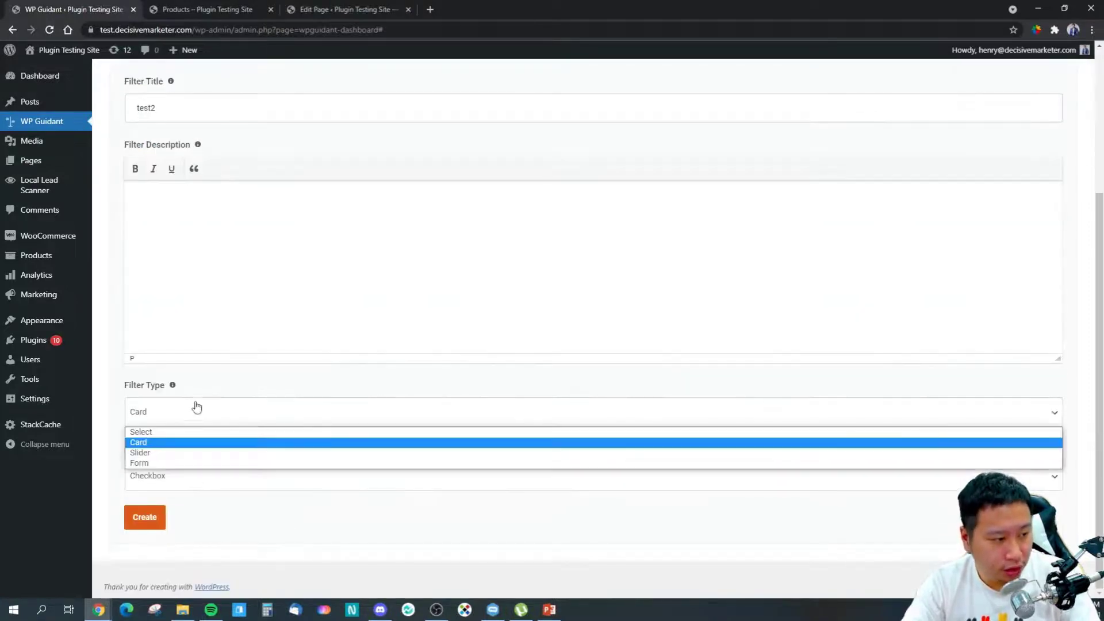
left_click(146, 454)
left_click(195, 472)
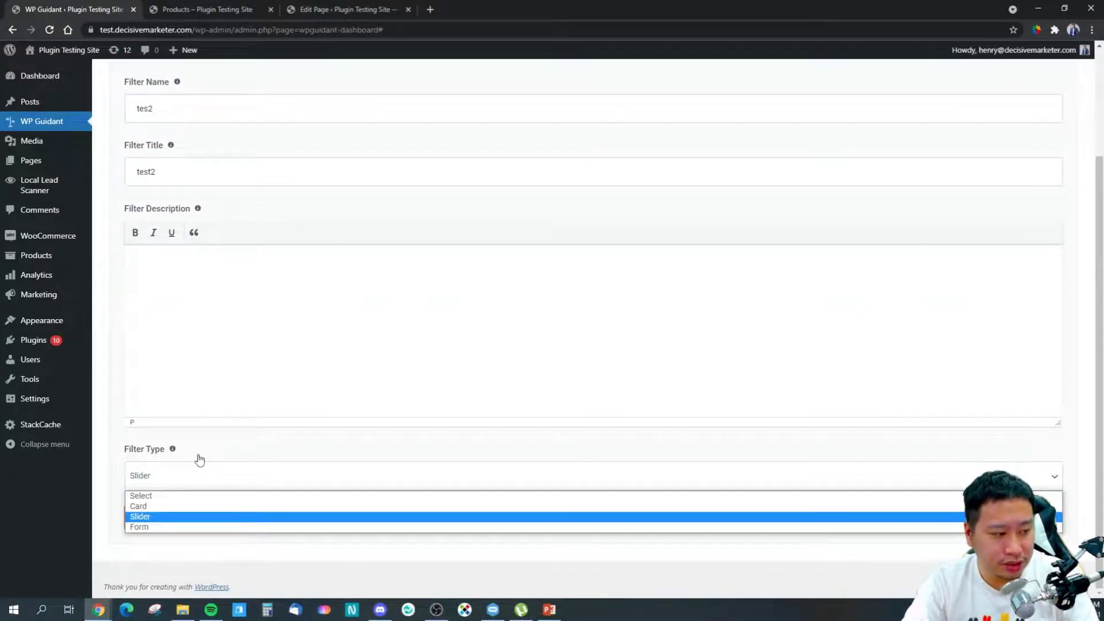
scroll(199, 458, "up", 2)
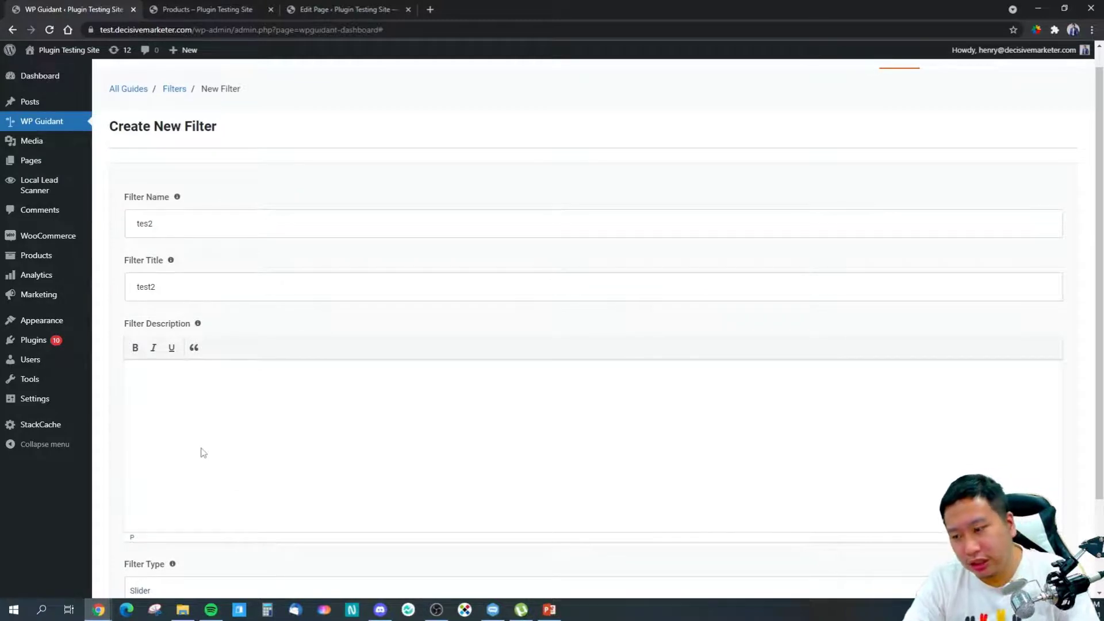
scroll(230, 425, "down", 2)
left_click(160, 512)
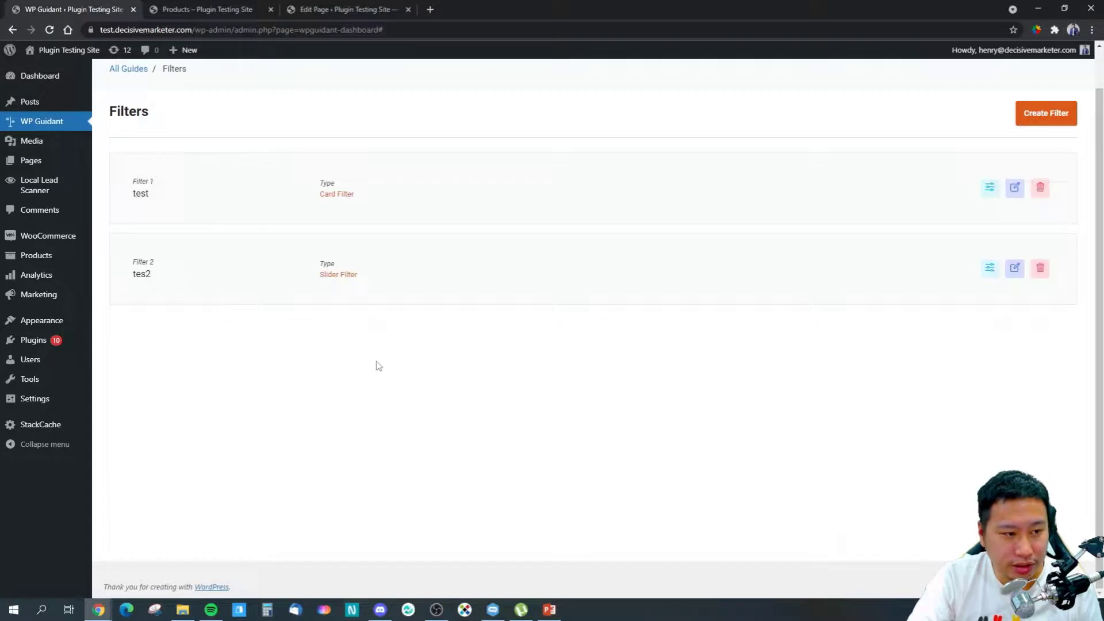
Step: Add a new slider to the tes2 filter, labelled test2
left_click(988, 268)
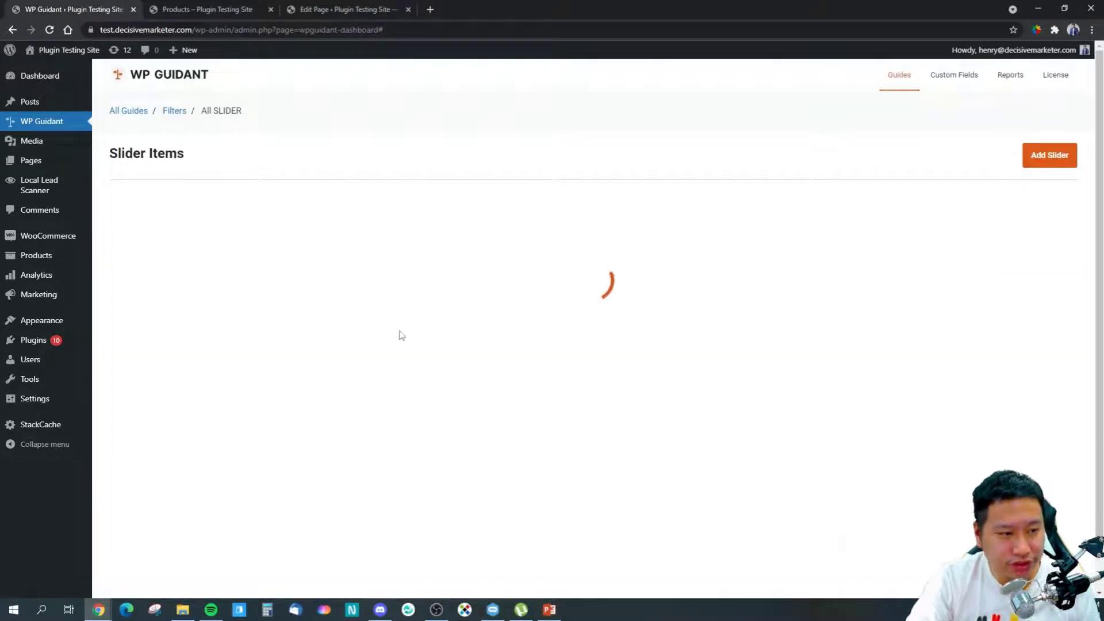
left_click(611, 282)
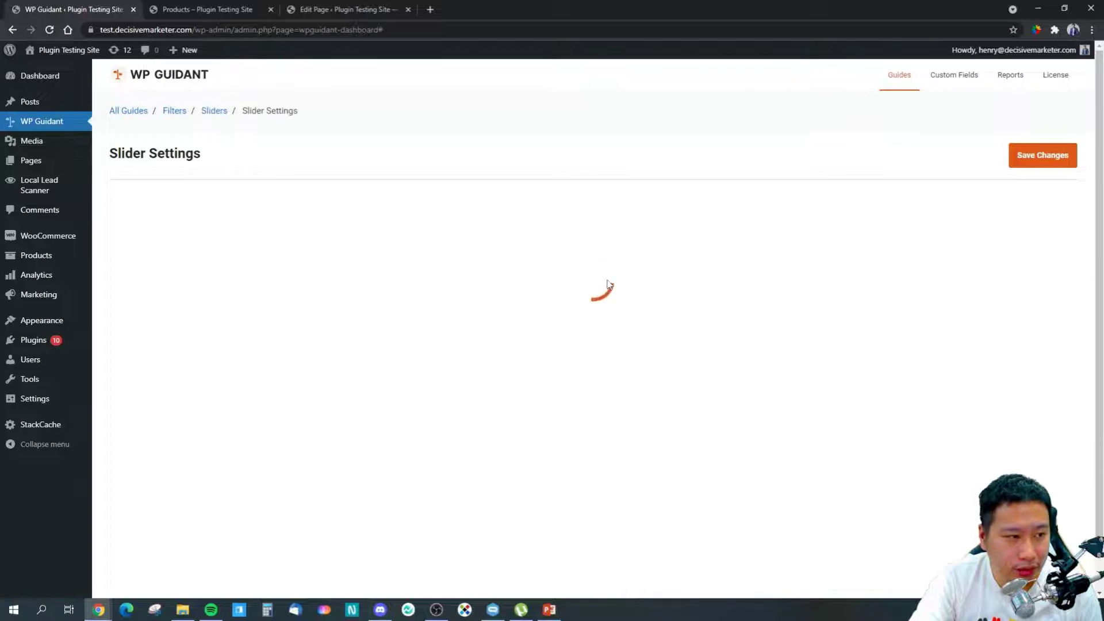
scroll(190, 466, "down", 3)
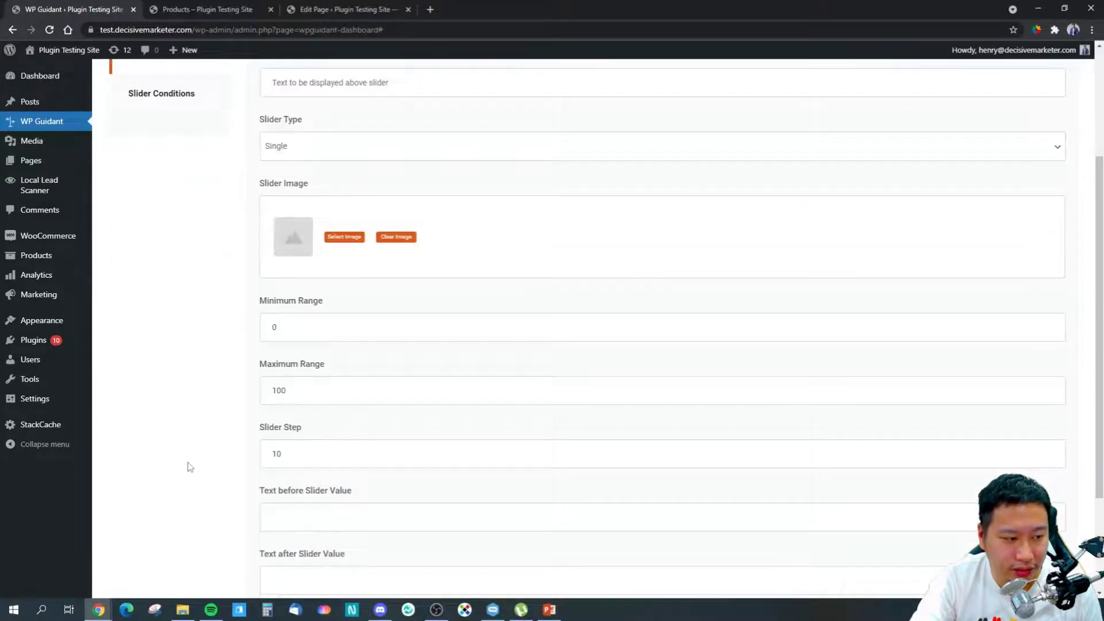
scroll(190, 467, "up", 3)
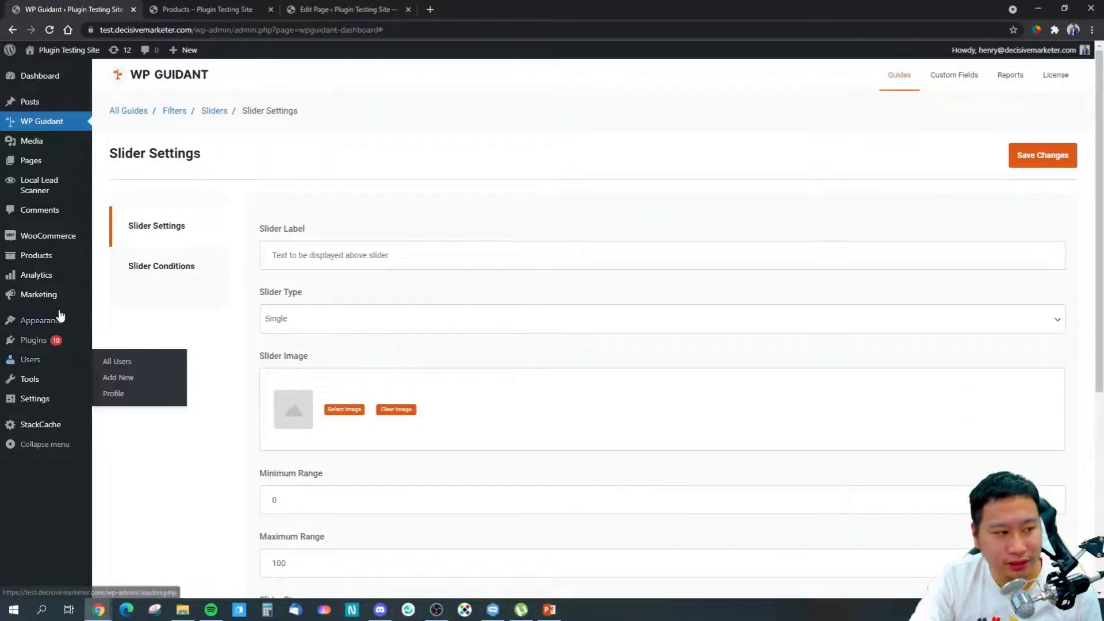
left_click(406, 258)
type("test2")
Step: Set the slider type to Range and select the Slider Step value to change it to 1
left_click(297, 330)
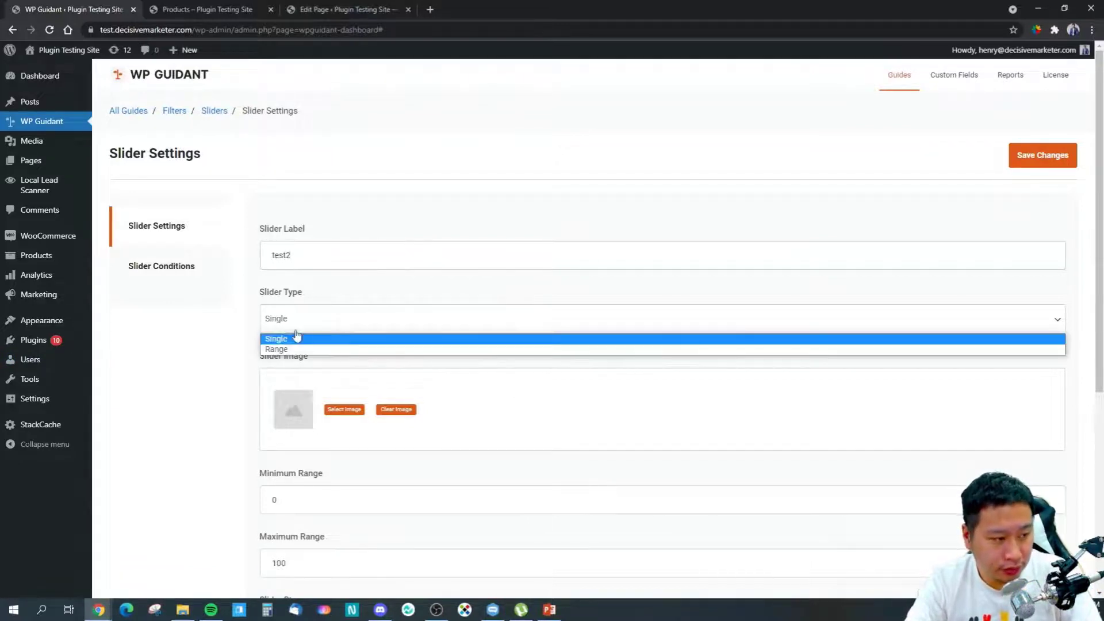
left_click(282, 339)
left_click(319, 325)
left_click(320, 350)
scroll(472, 505, "down", 3)
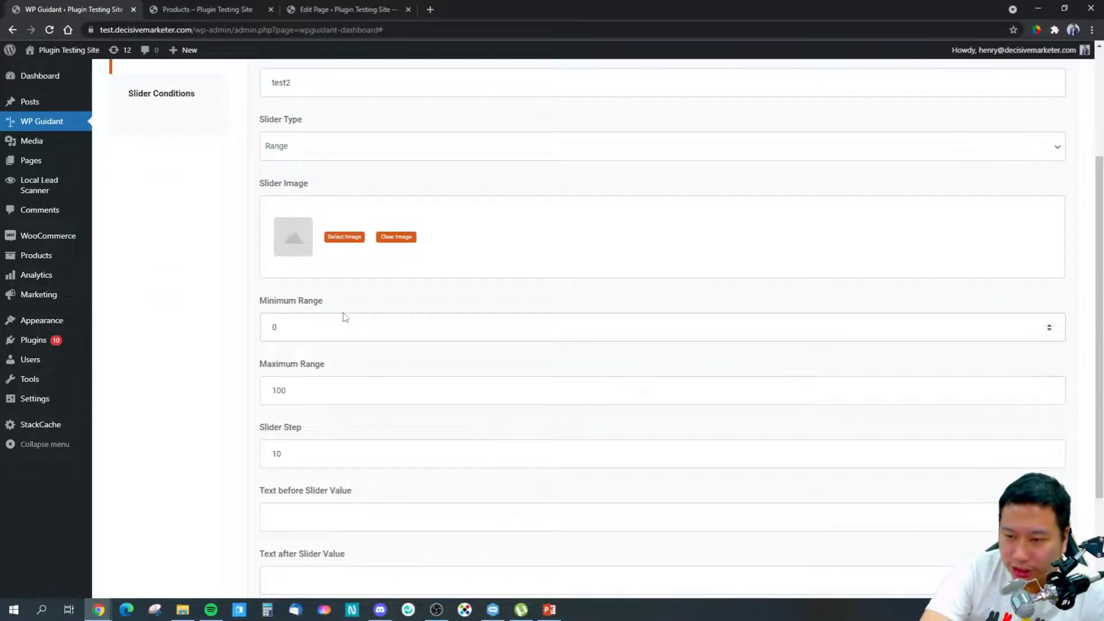
double_click(277, 454)
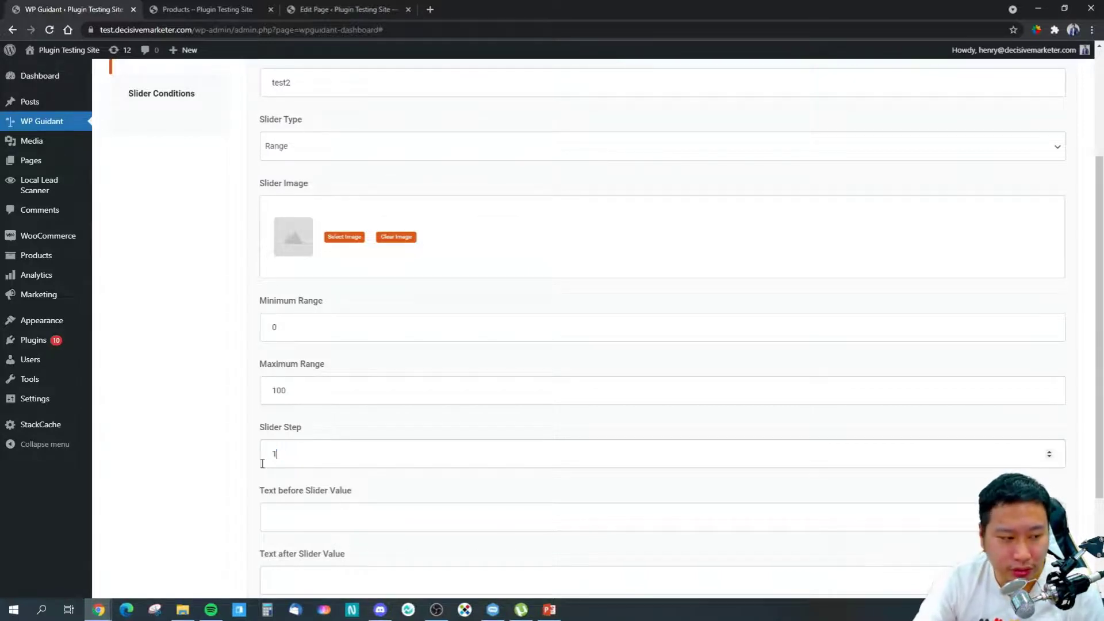
Step: On the shop page, pick Happy and T-shirt, then drag the maximum price down to 53
left_click(229, 9)
left_click(509, 352)
left_click(537, 415)
left_click(537, 358)
left_click(561, 424)
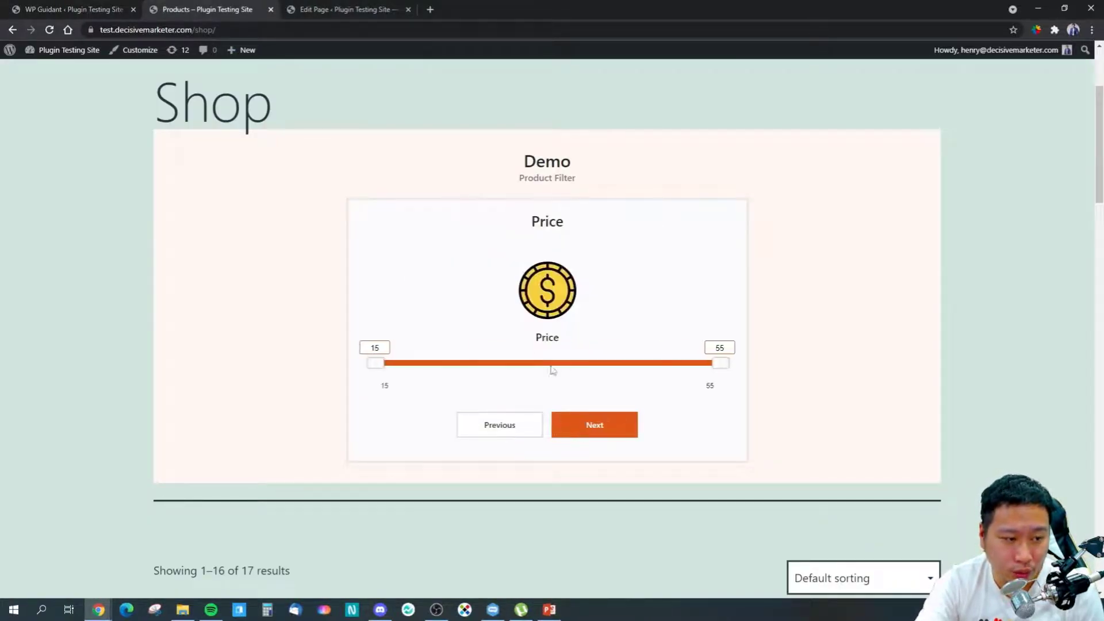
left_click_drag(715, 367, 795, 374)
Step: Compare the slider settings with the shop's price slider, then show the slider's conditions
key("ctrl+shift+Tab")
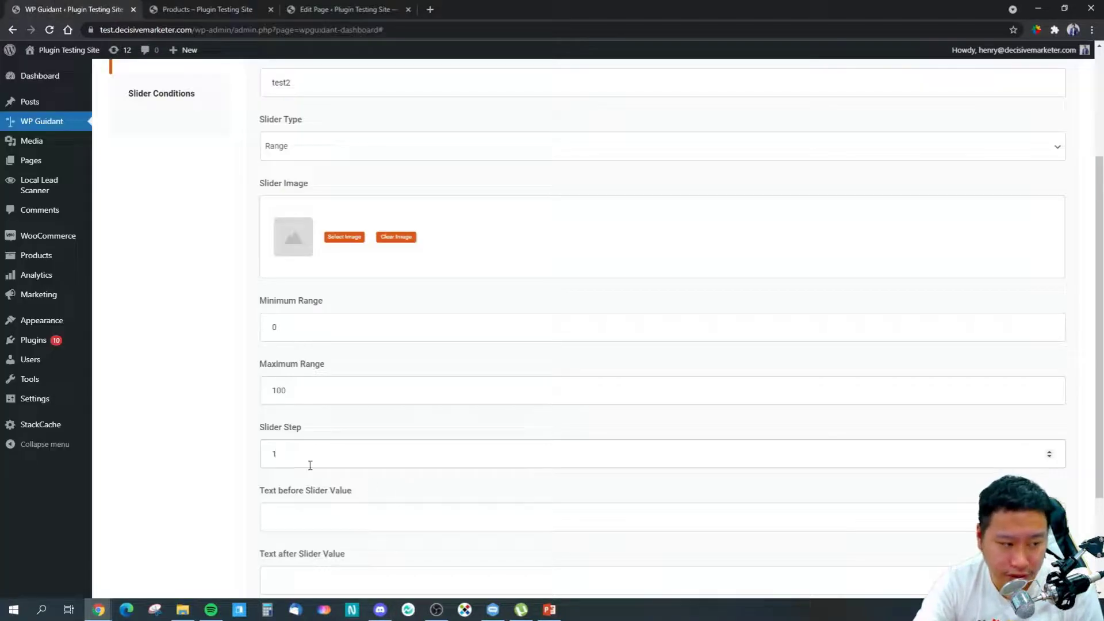
scroll(304, 463, "down", 2)
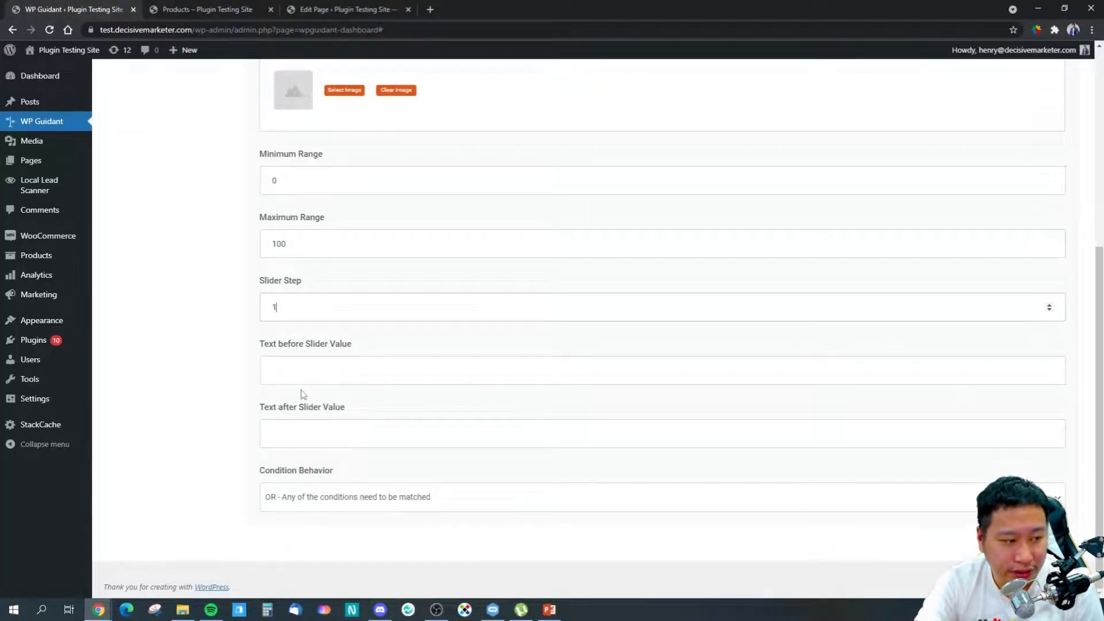
left_click(238, 7)
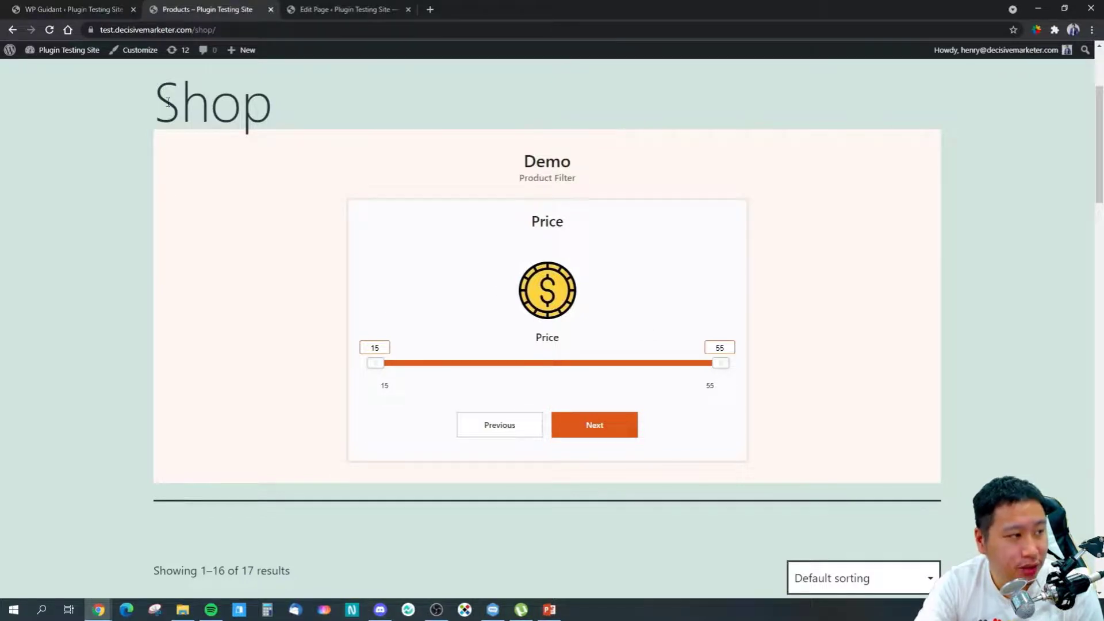
left_click(47, 7)
scroll(225, 393, "up", 10)
left_click(161, 265)
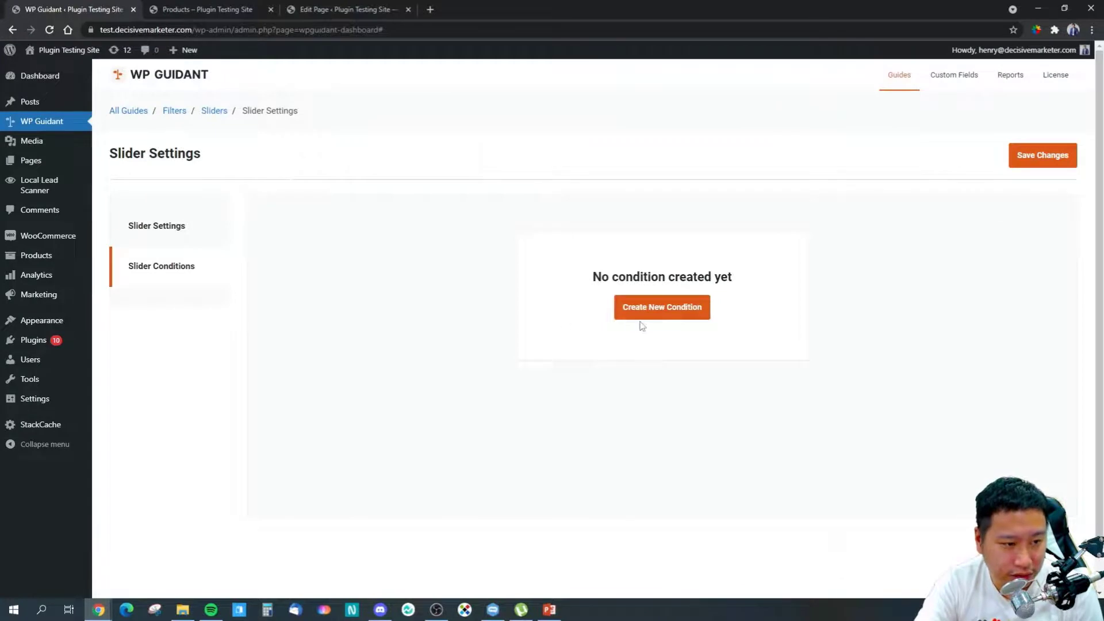
Step: Start a new slider condition based on [WooCommerce] Price
left_click(642, 314)
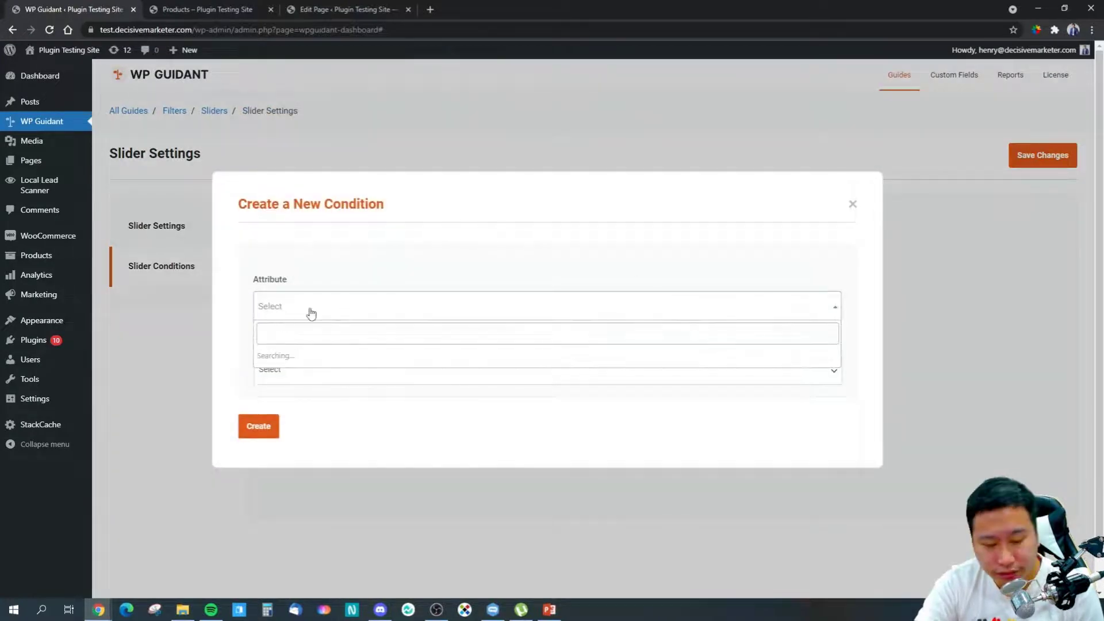
left_click(328, 313)
scroll(338, 391, "down", 6)
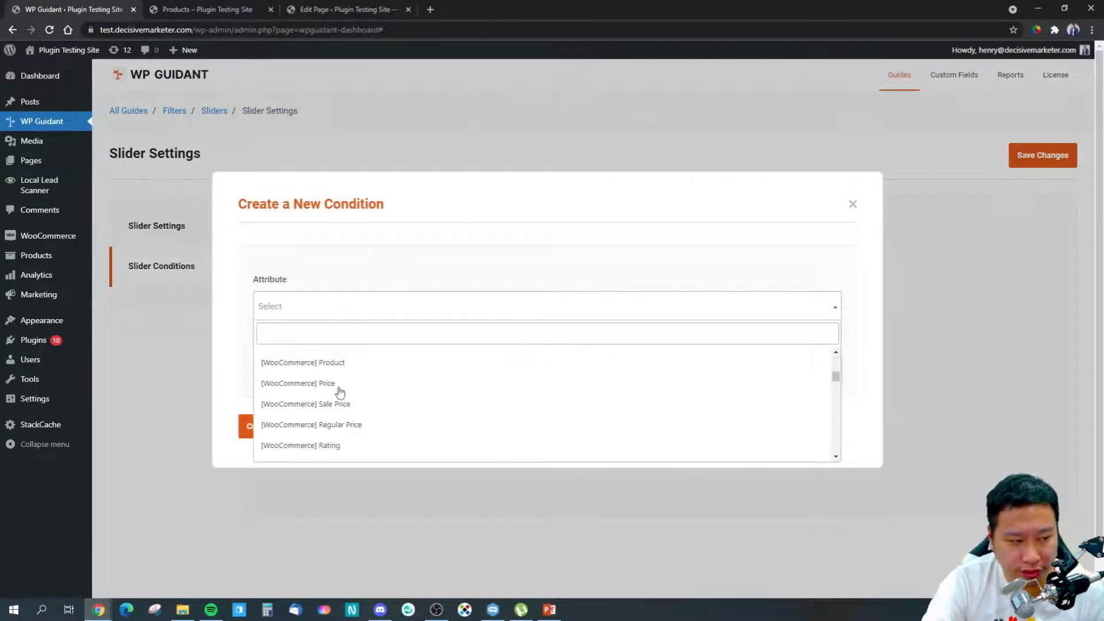
scroll(322, 391, "up", 1)
left_click(320, 382)
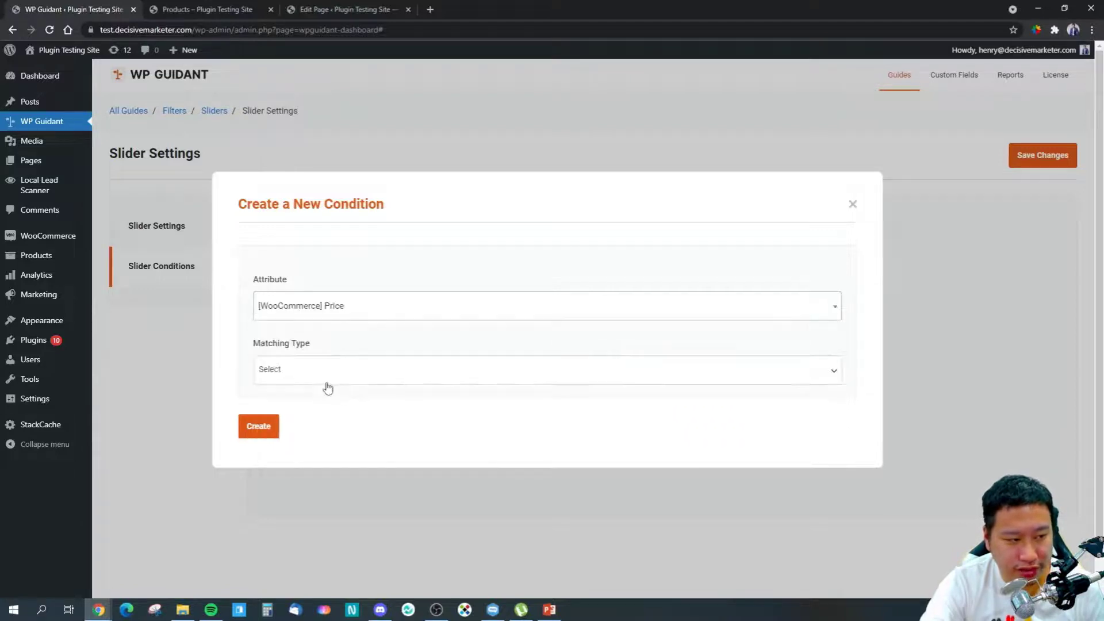
Step: Leave Matching Type unset, discard the condition dialog, and return to the Filters list
left_click(316, 375)
left_click(352, 460)
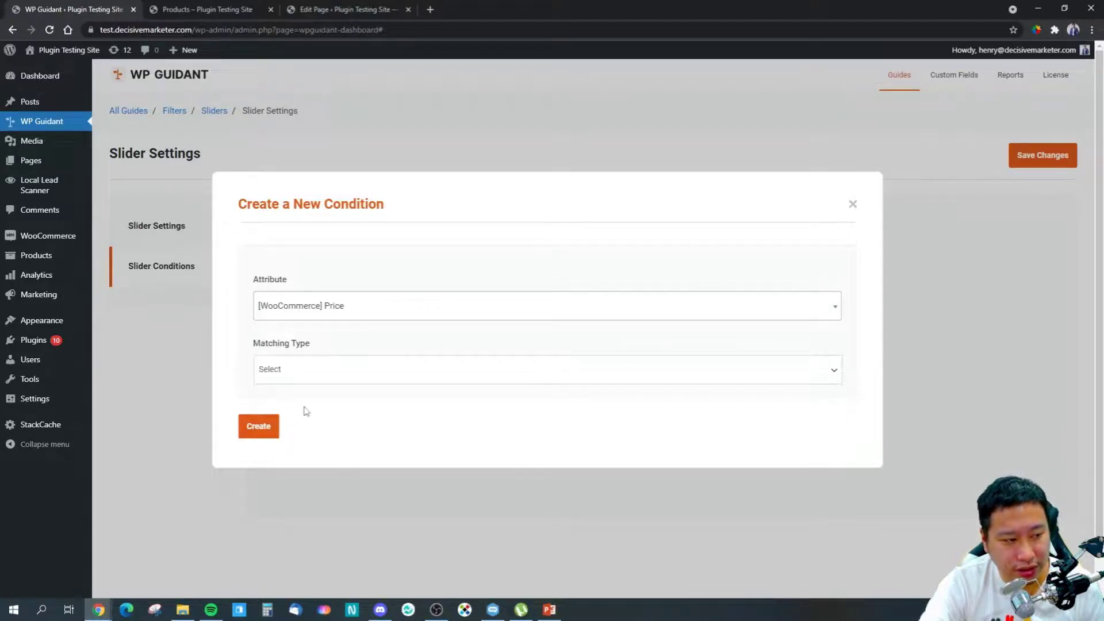
left_click(291, 368)
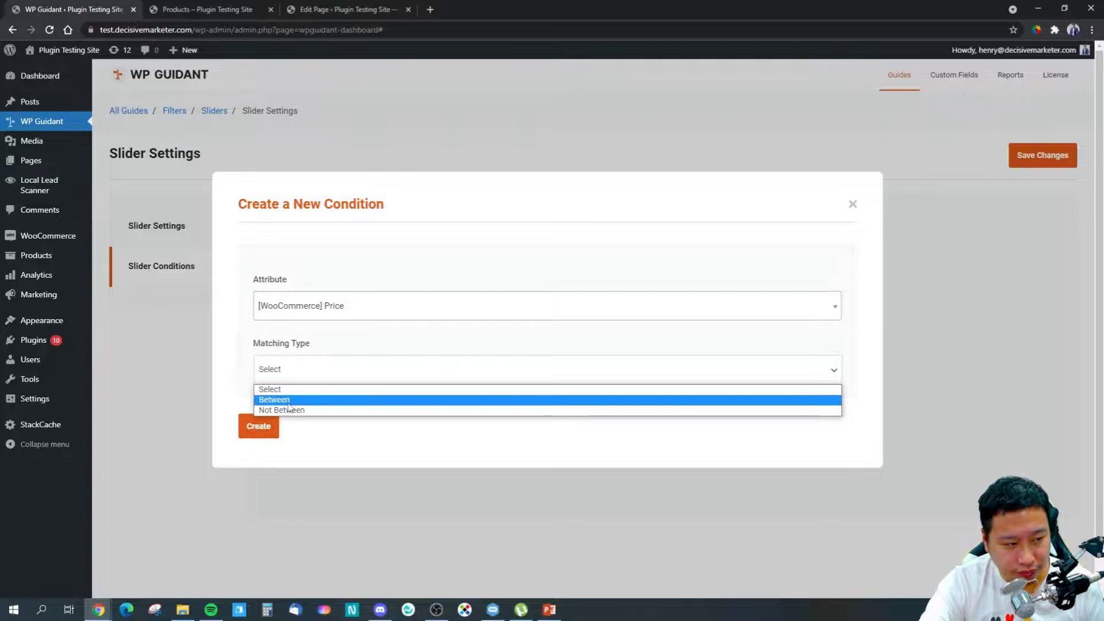
left_click(345, 448)
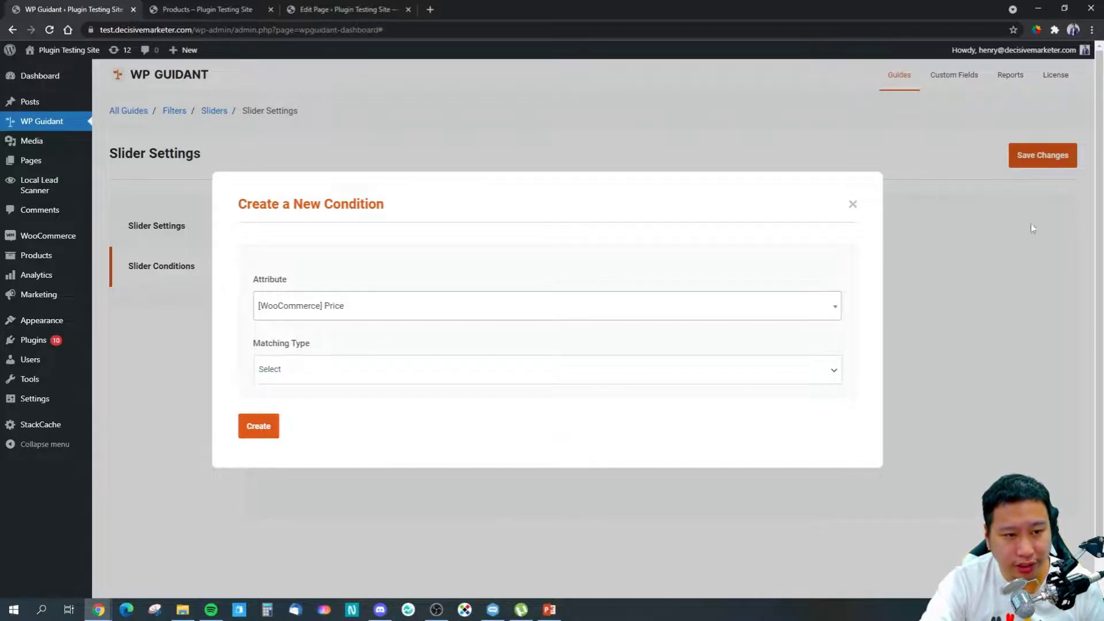
left_click(851, 204)
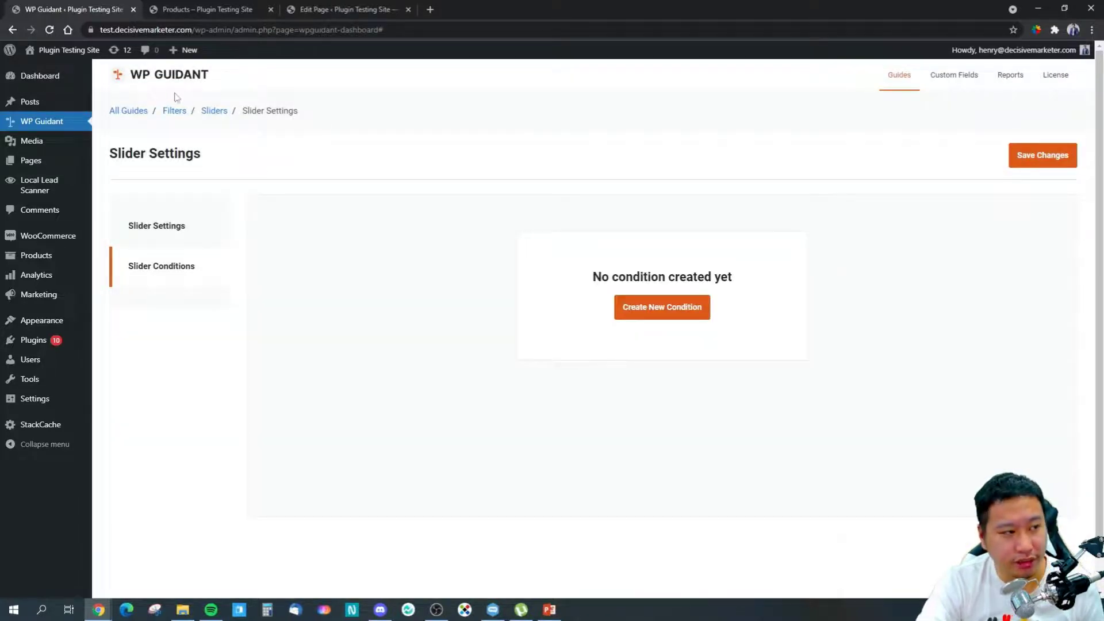
left_click(174, 111)
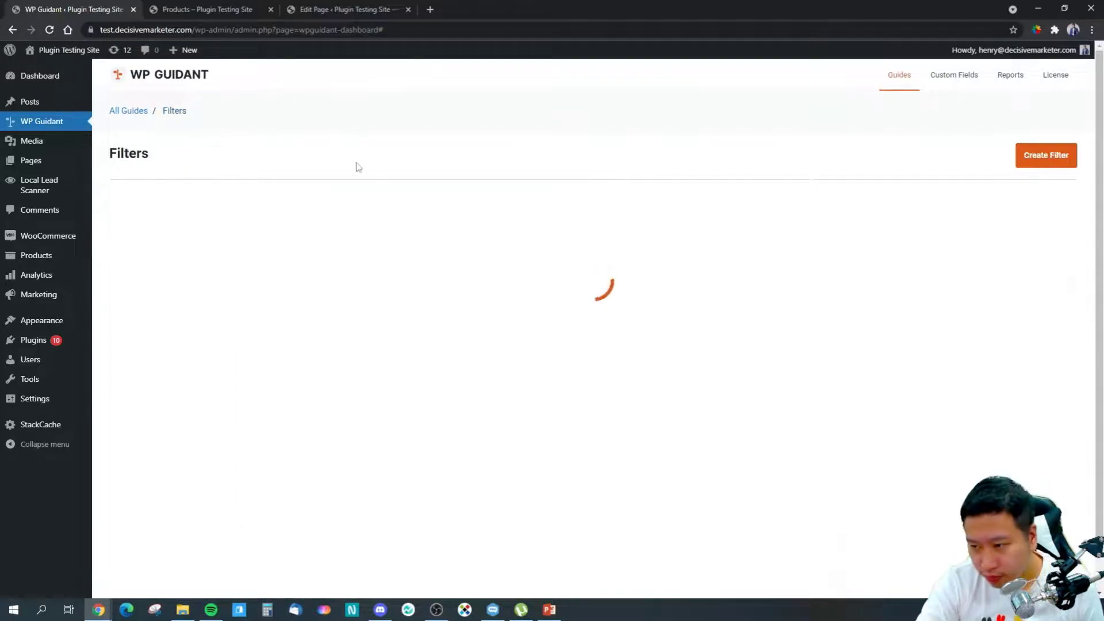
Step: Start a new filter and set its type to Form
left_click(1046, 156)
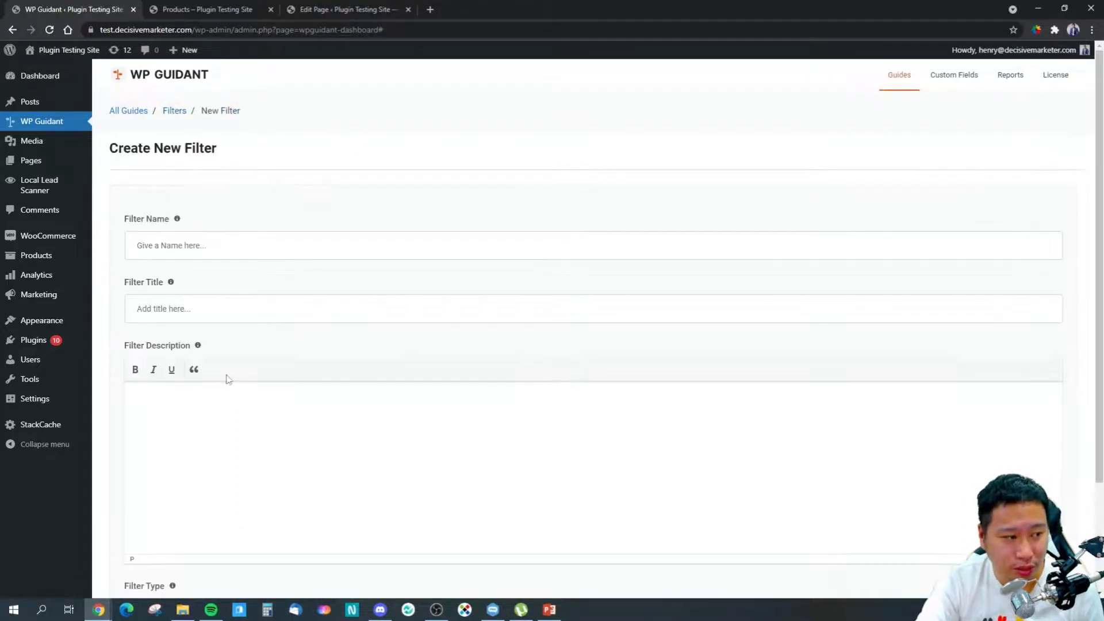
scroll(250, 366, "down", 2)
scroll(250, 366, "down", 1)
left_click(182, 485)
left_click(173, 515)
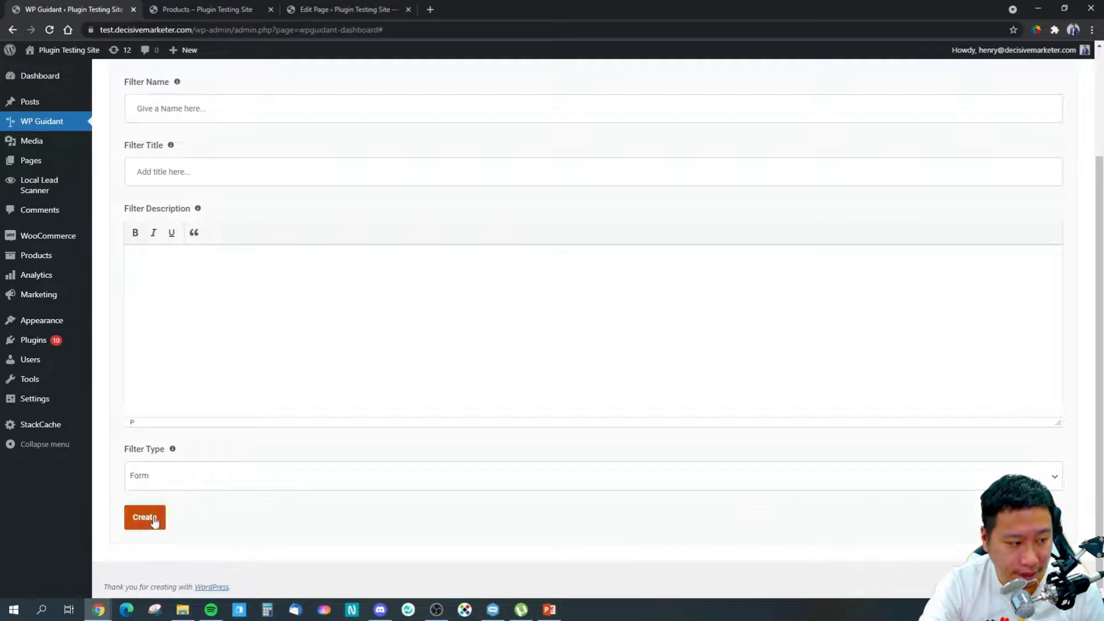
scroll(161, 246, "up", 2)
Step: Name the filter test3, create it, and open its Form Elements page
type("test3")
left_click(253, 317)
type("te")
scroll(250, 316, "down", 2)
left_click(147, 516)
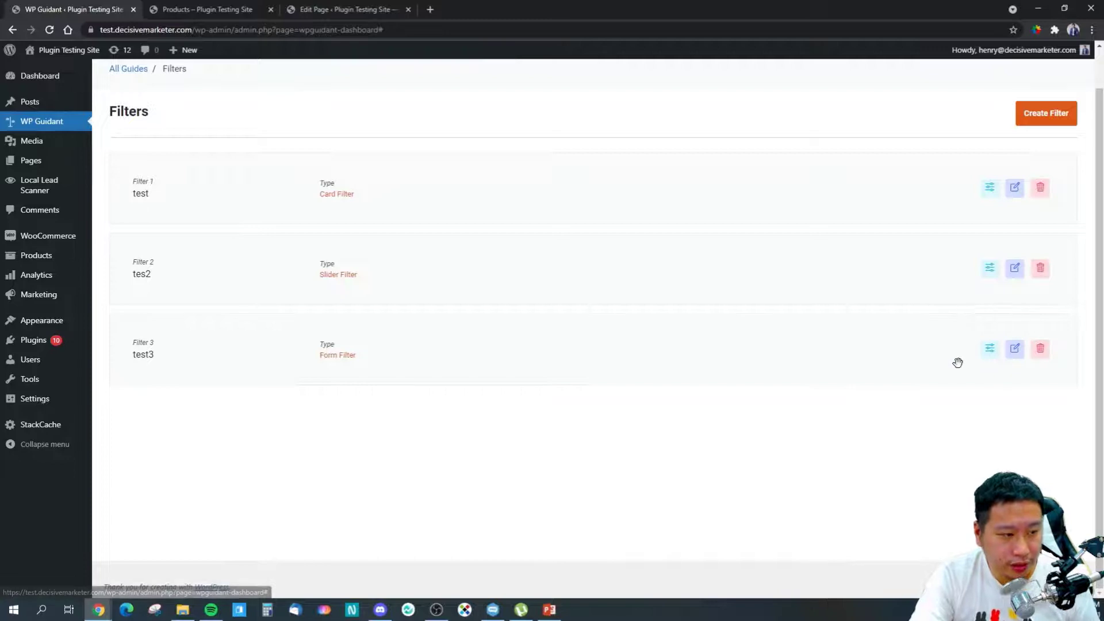
left_click(988, 352)
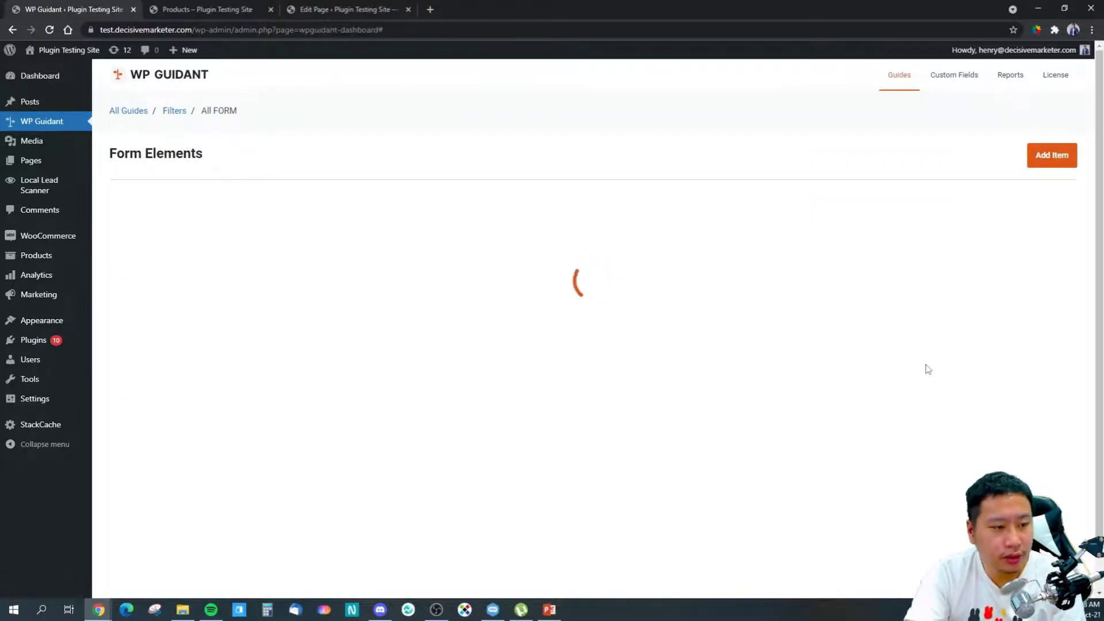
Step: Add a new form element labelled test3 and look through the element types
left_click(585, 288)
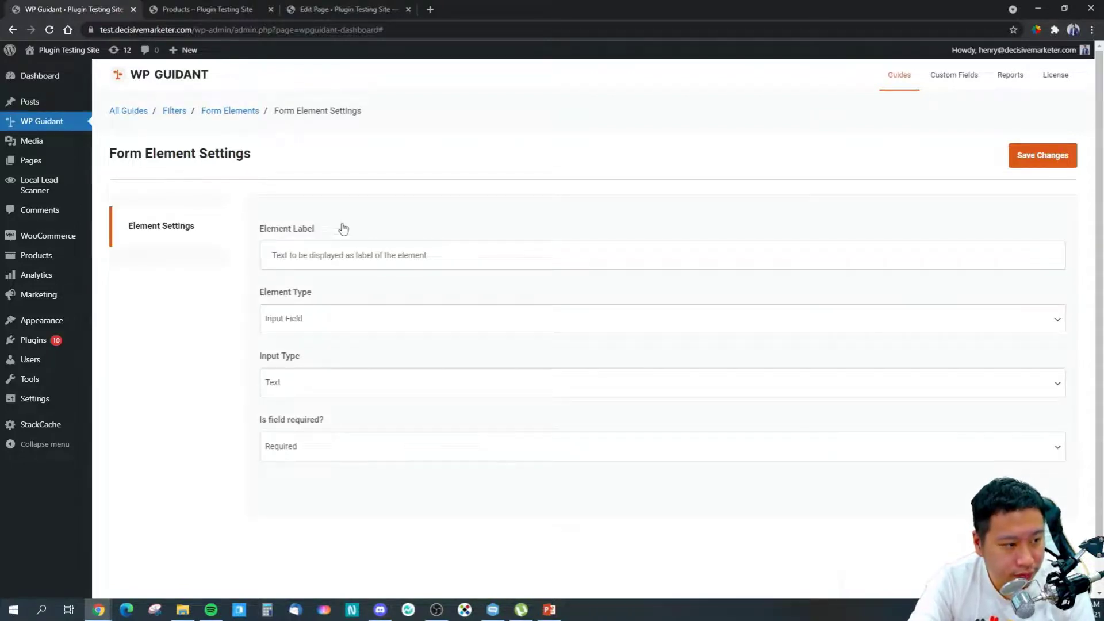
type("test3")
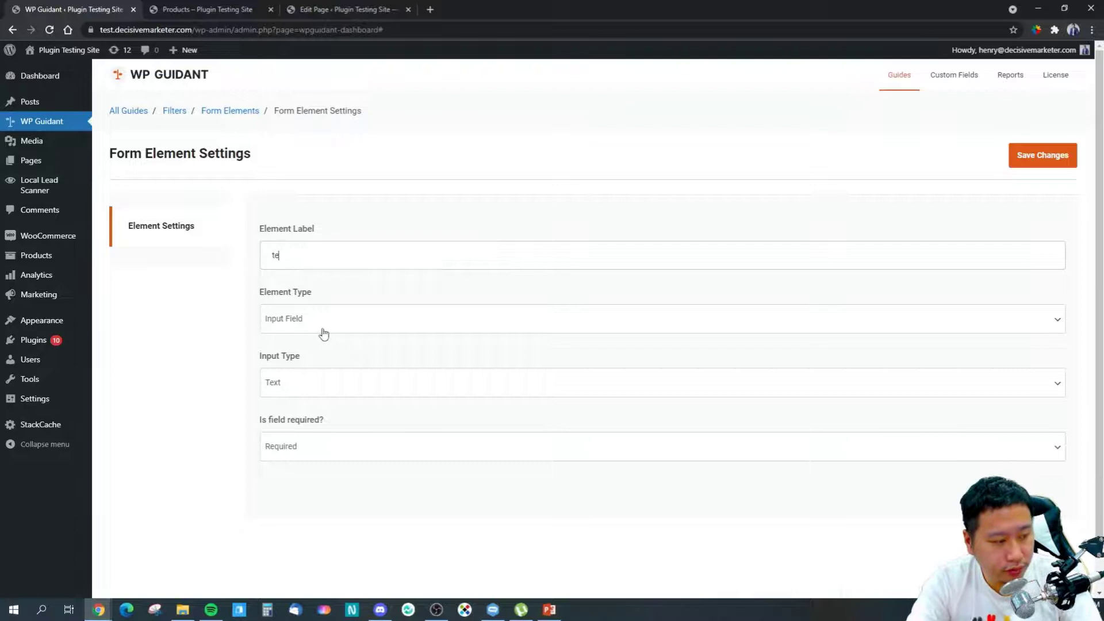
left_click(310, 327)
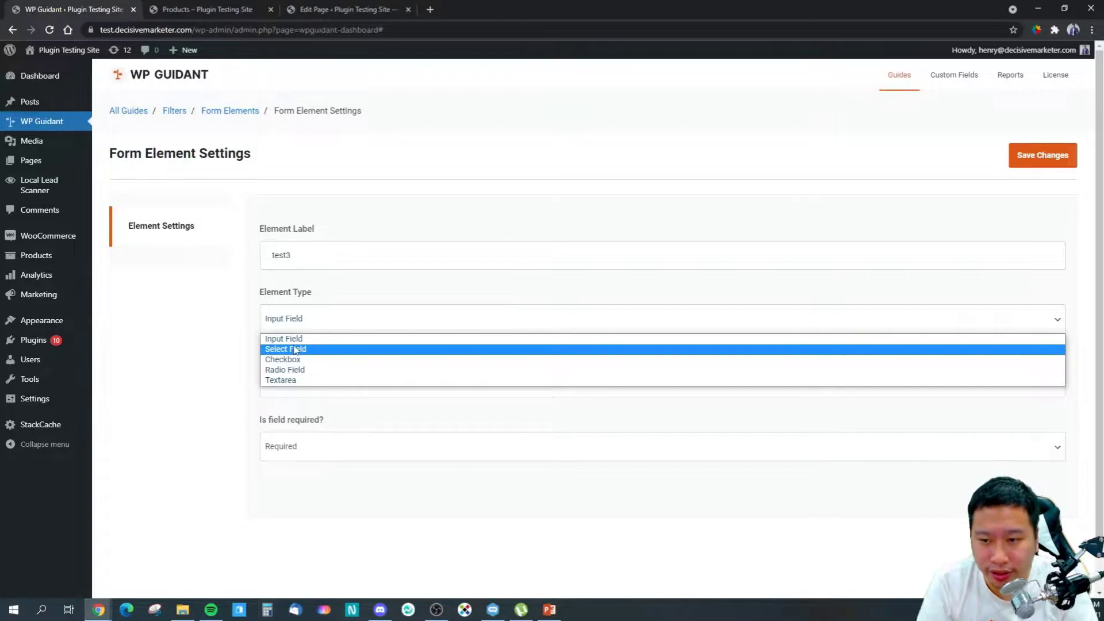
left_click(281, 340)
left_click(314, 327)
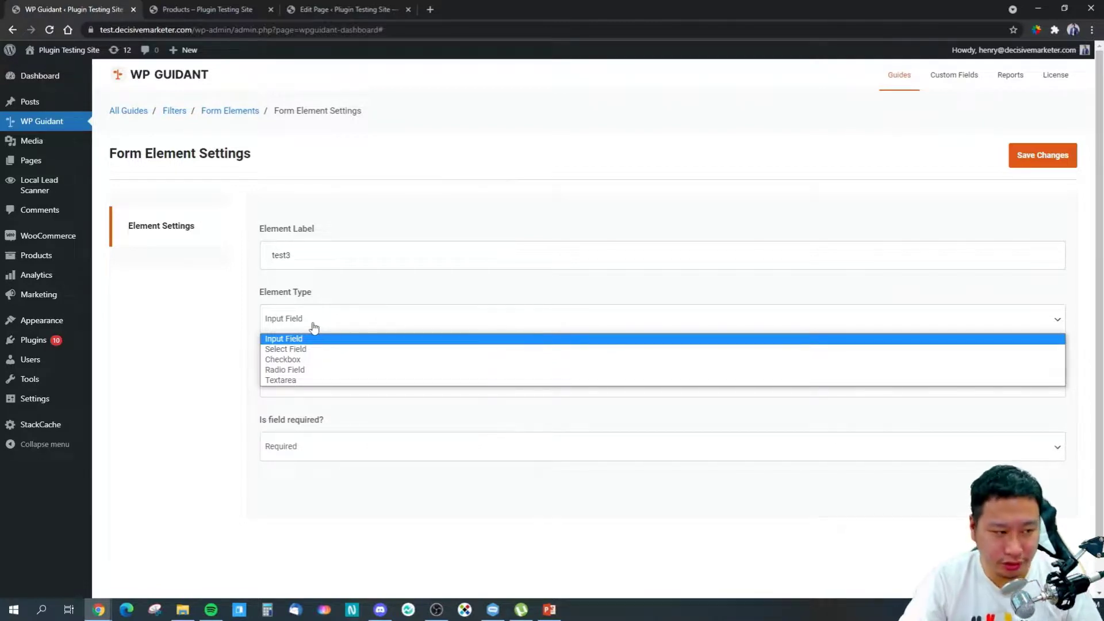
left_click(291, 349)
left_click(305, 315)
left_click(424, 434)
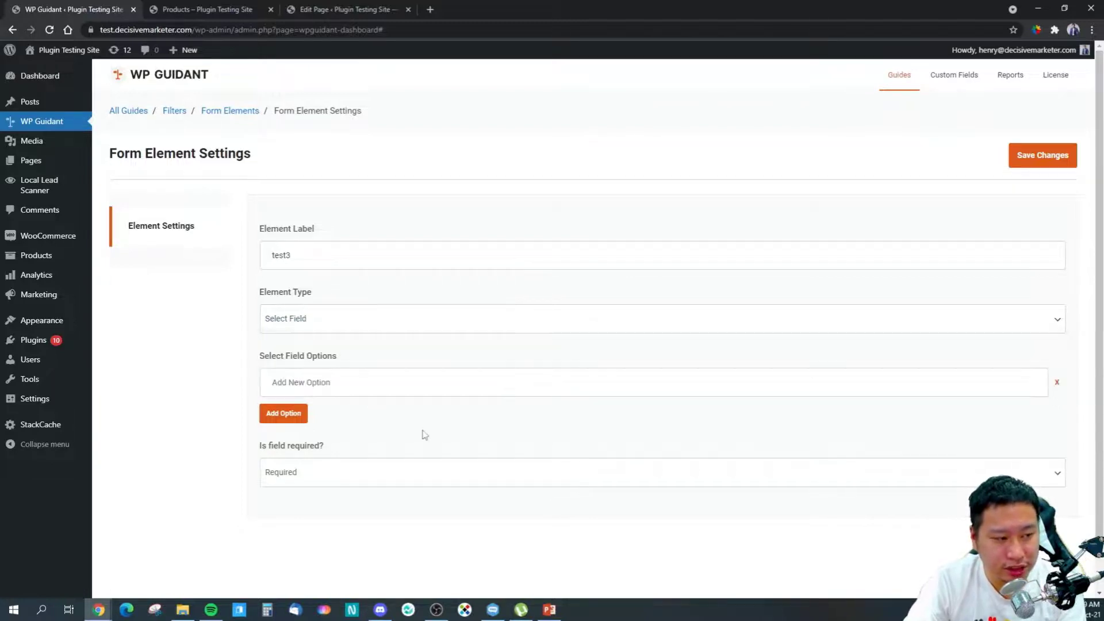
Step: Try Checkbox and Radio Field as the element type, settling on Textarea
left_click(330, 332)
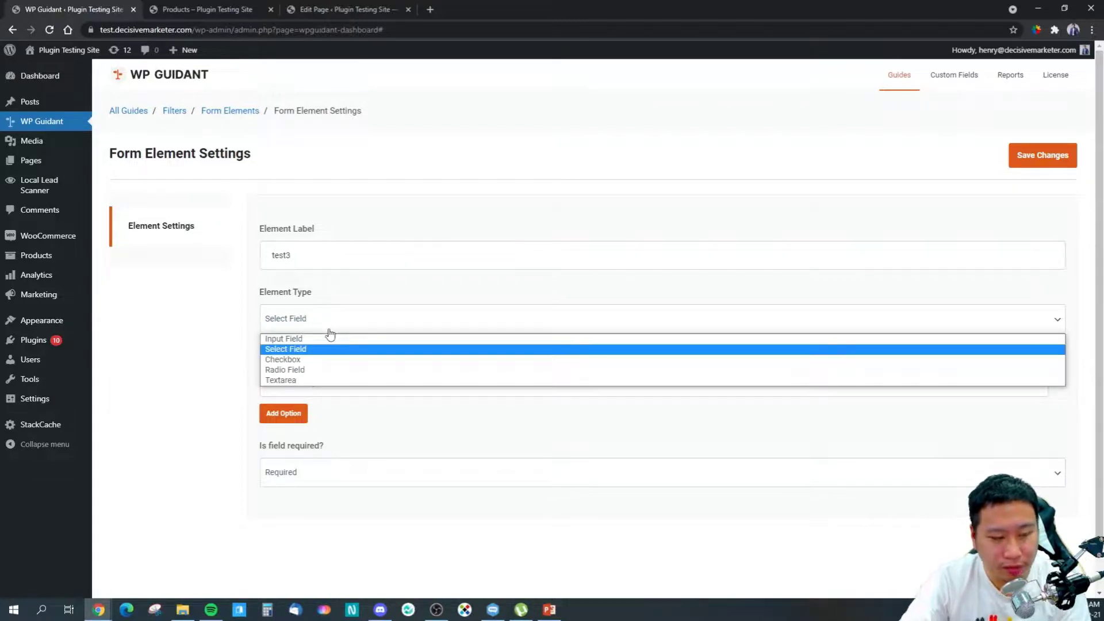
left_click(299, 360)
left_click(322, 325)
left_click(294, 369)
left_click(305, 319)
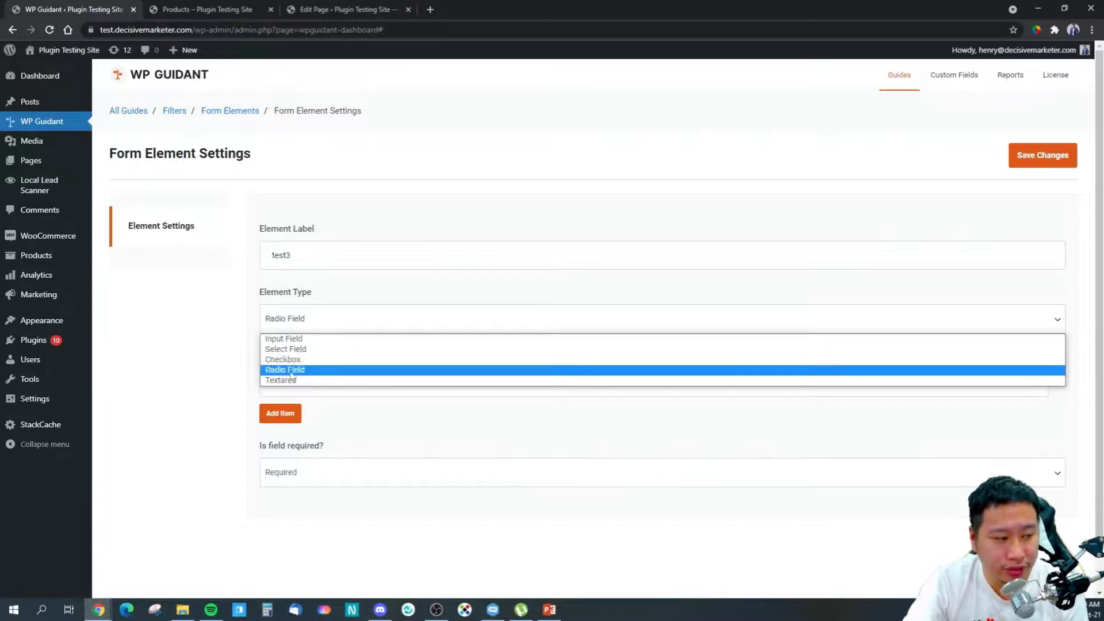
left_click(292, 380)
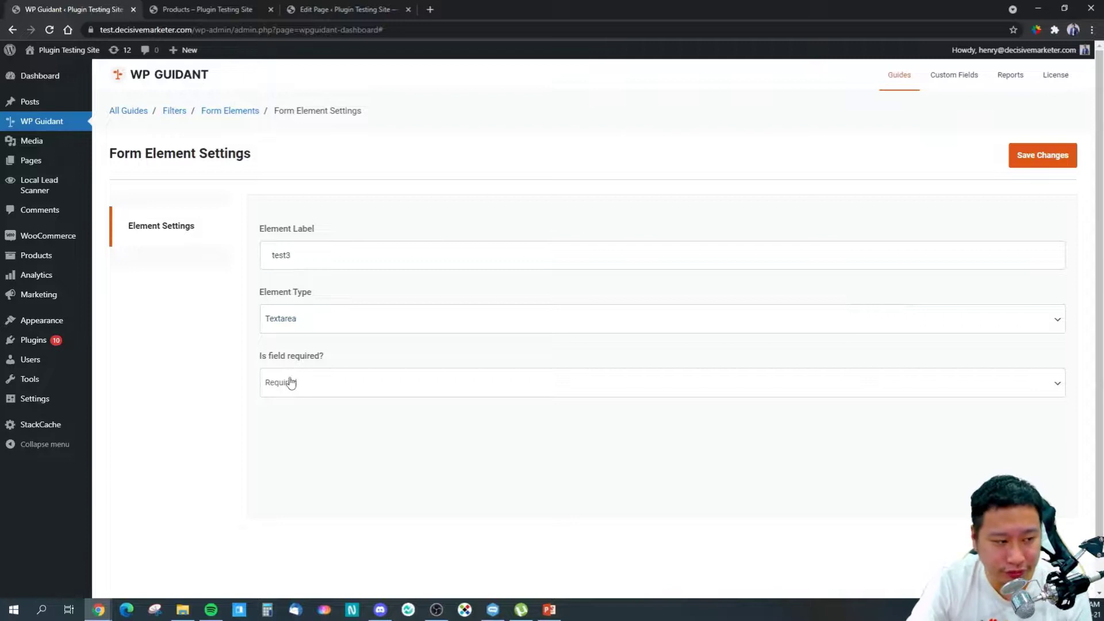
Step: Keep the field Required, save the element, and go back to the Filters list
left_click(343, 381)
left_click(327, 473)
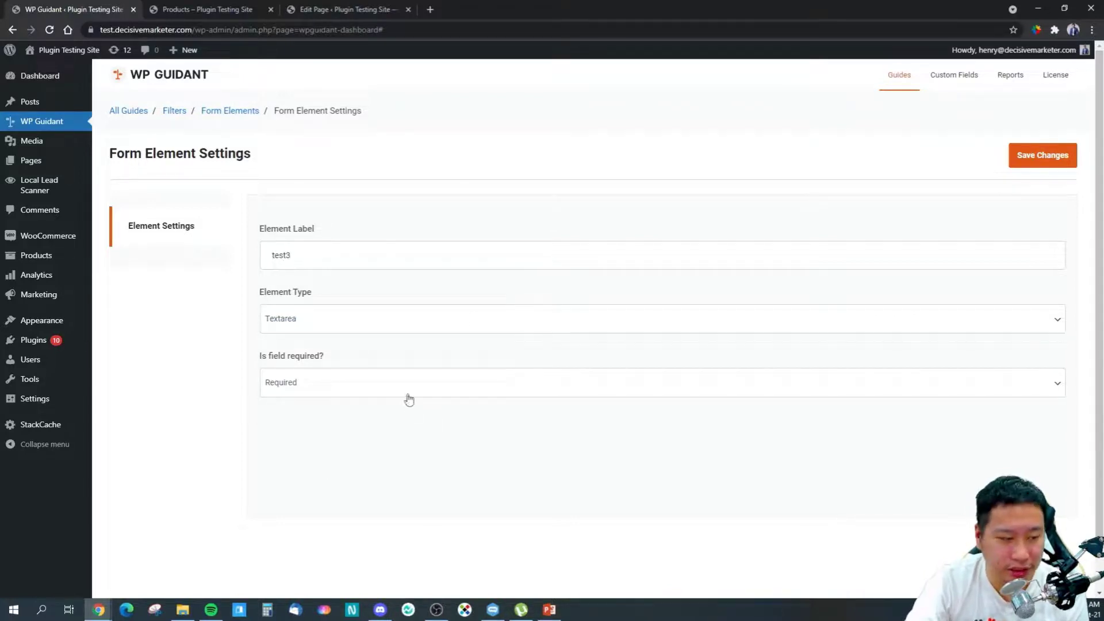
left_click(1045, 153)
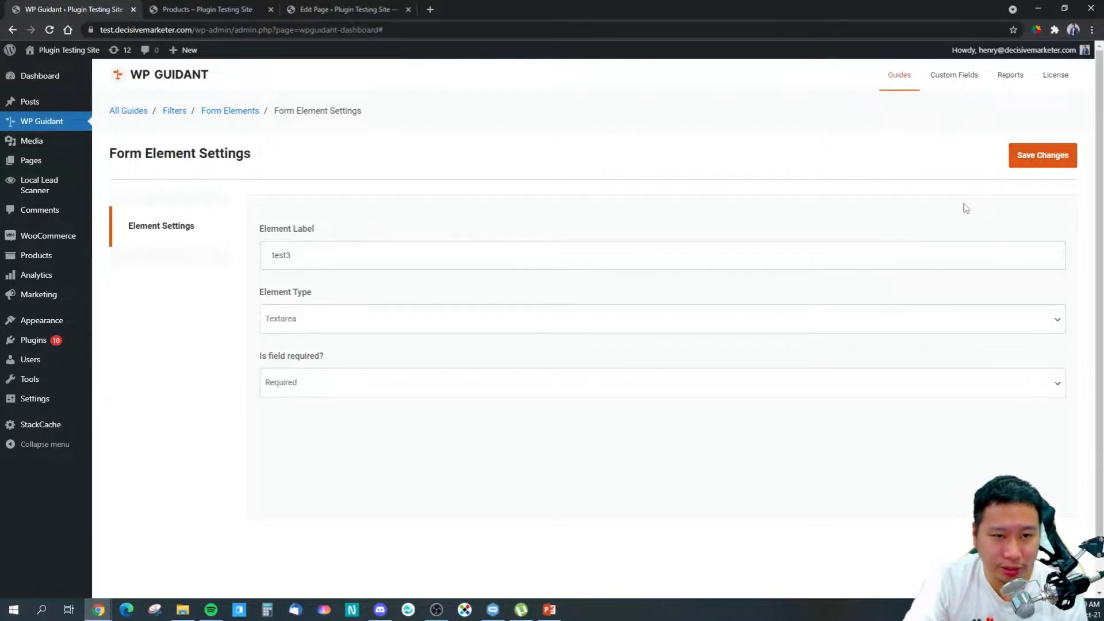
left_click(174, 110)
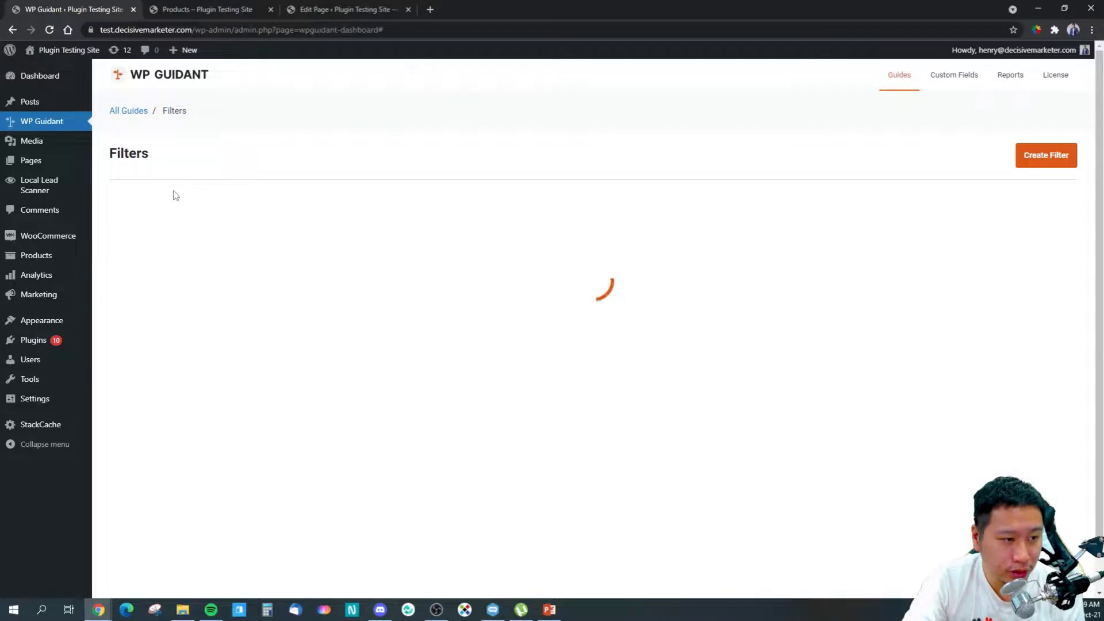
Step: Copy the test guide's shortcode from All Guides and return to the live shop page
left_click(128, 114)
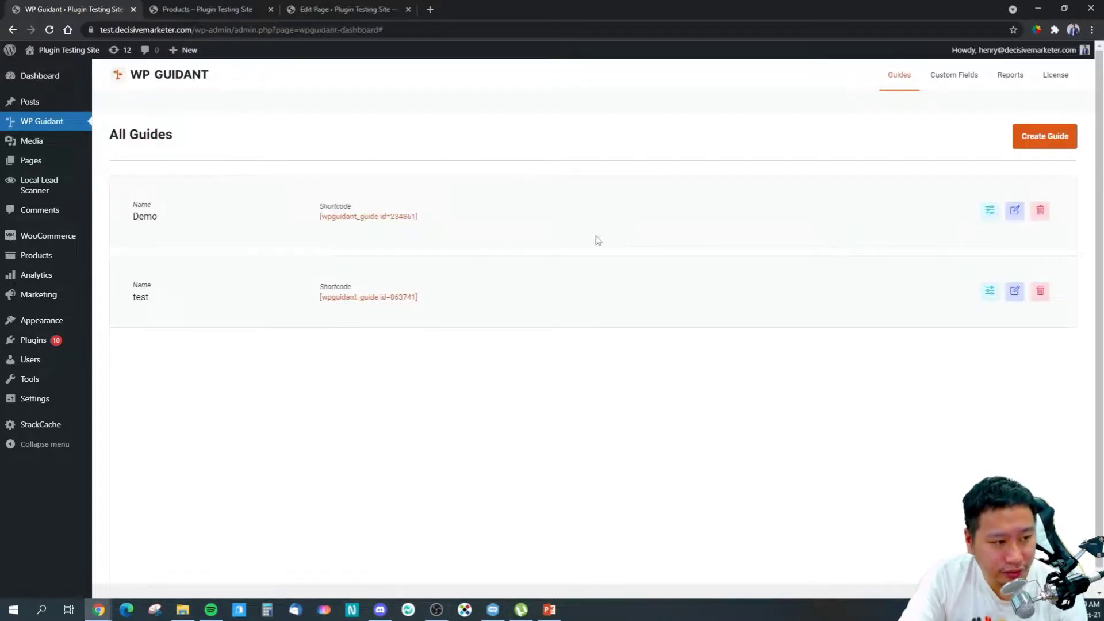
left_click_drag(420, 297, 312, 298)
right_click(333, 297)
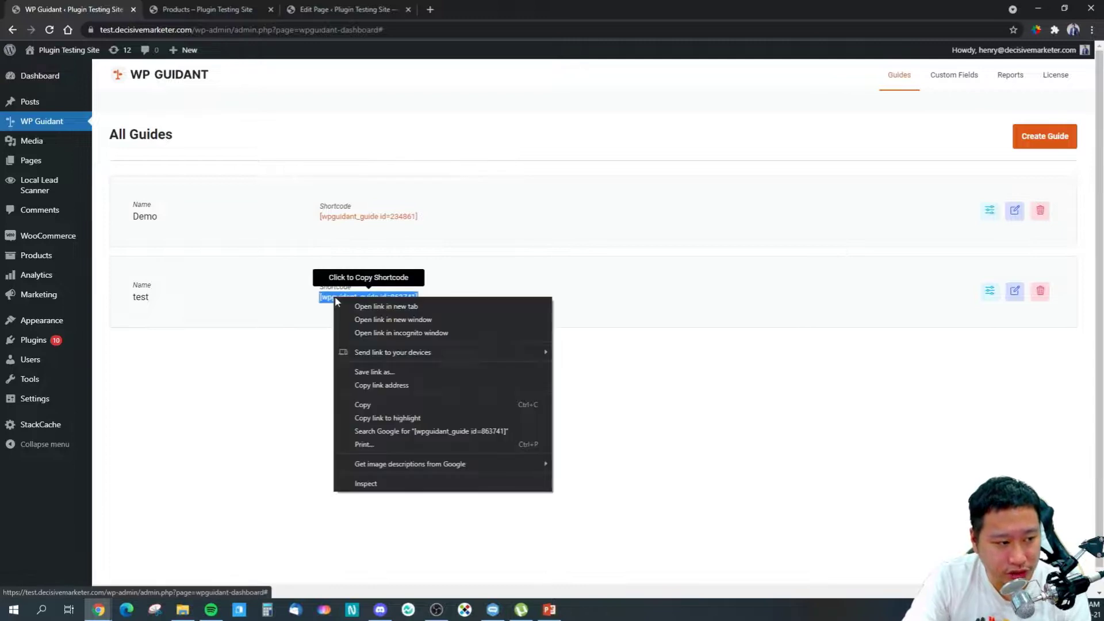
left_click(345, 405)
left_click(324, 397)
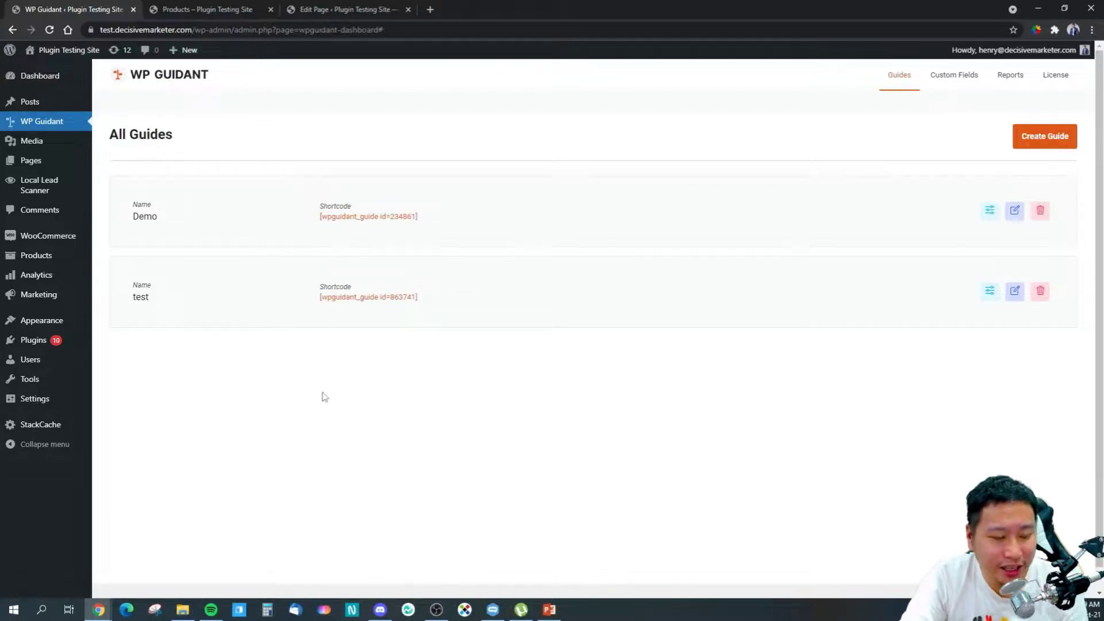
left_click(298, 7)
left_click(222, 7)
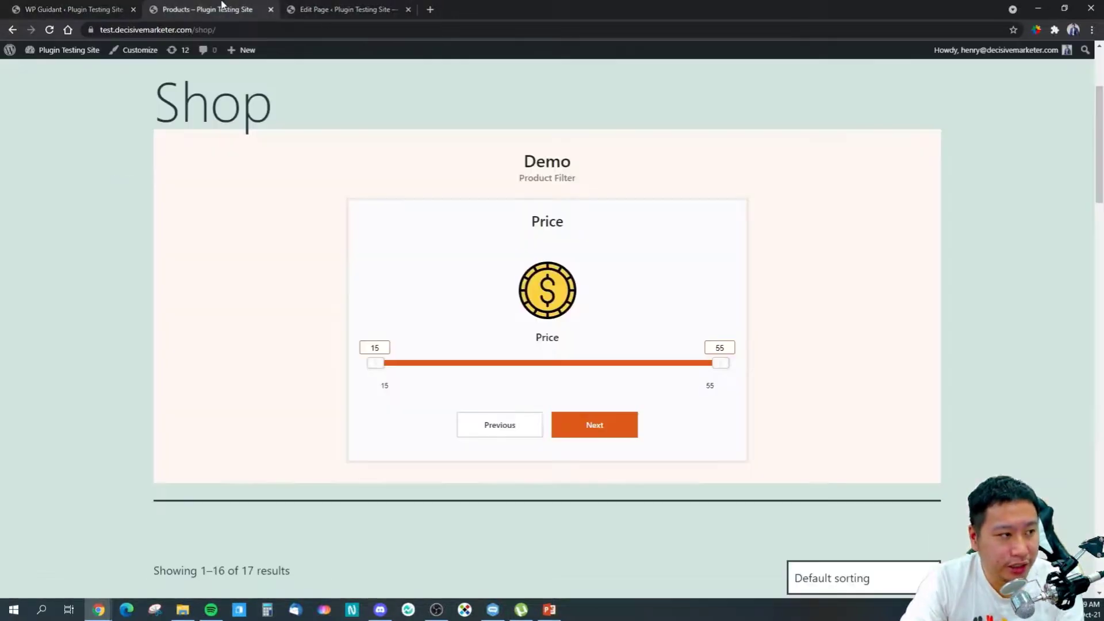
left_click(345, 8)
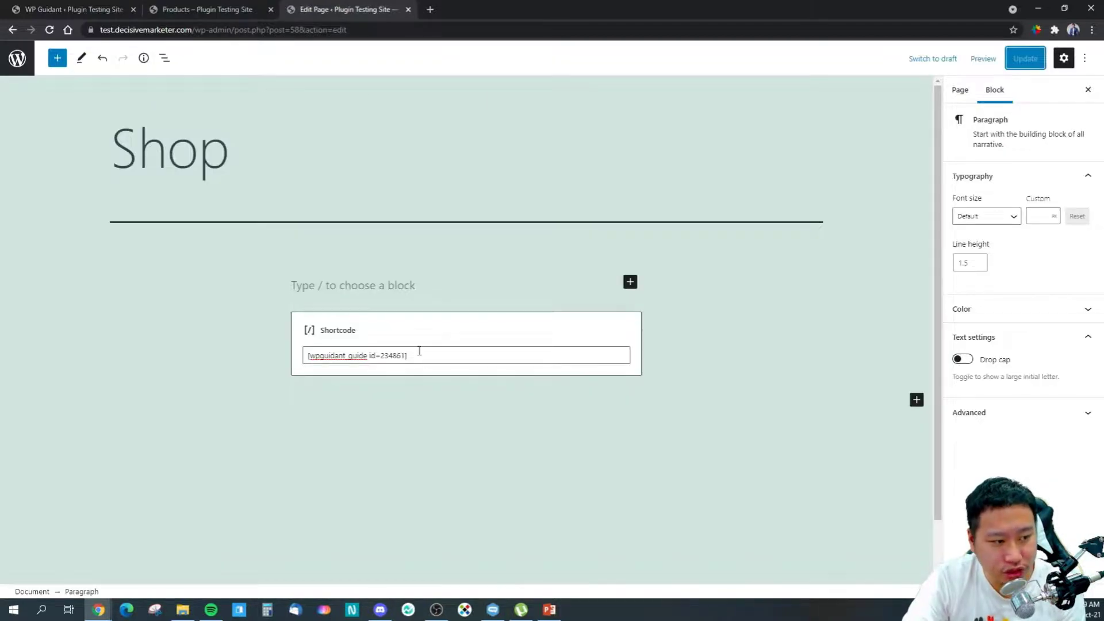
left_click_drag(419, 351, 307, 353)
key("ctrl+shift+Tab")
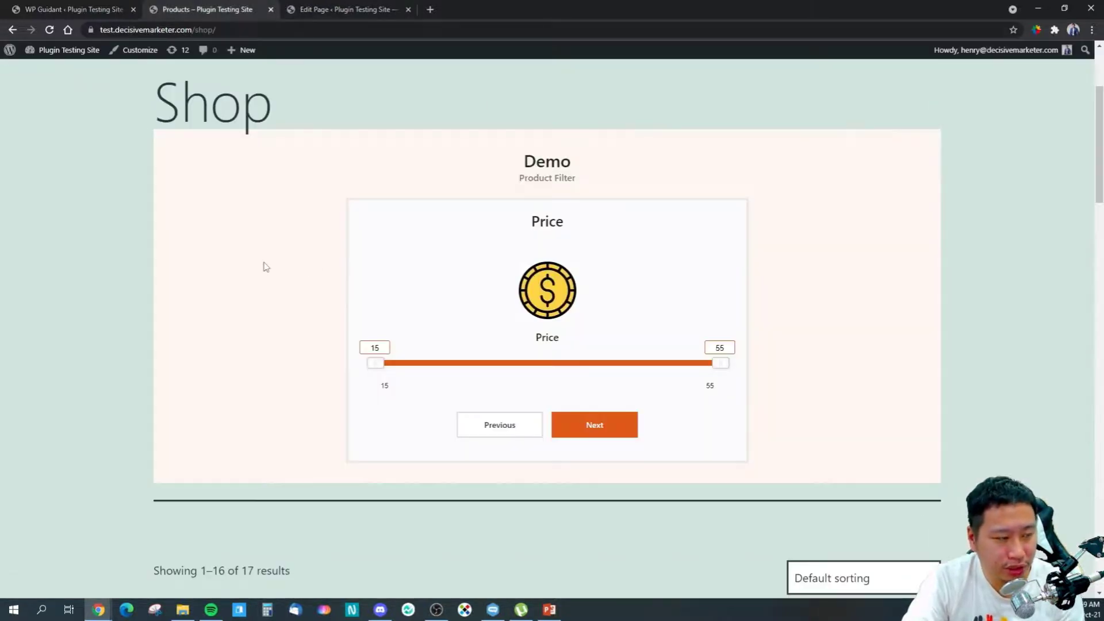
scroll(351, 208, "down", 2)
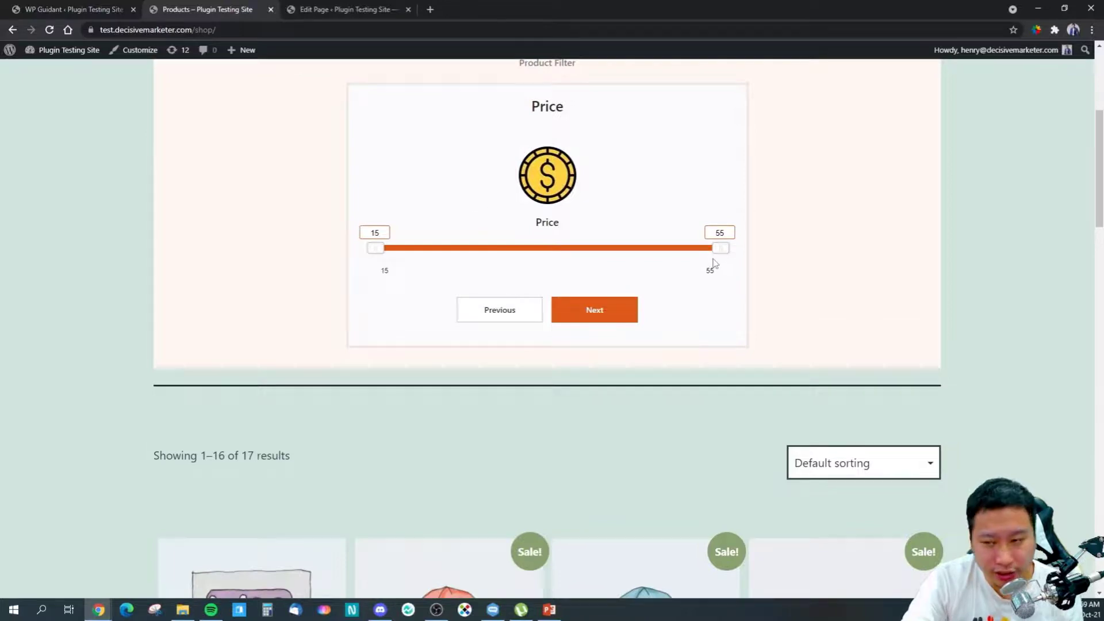
scroll(710, 264, "up", 5)
left_click(113, 6)
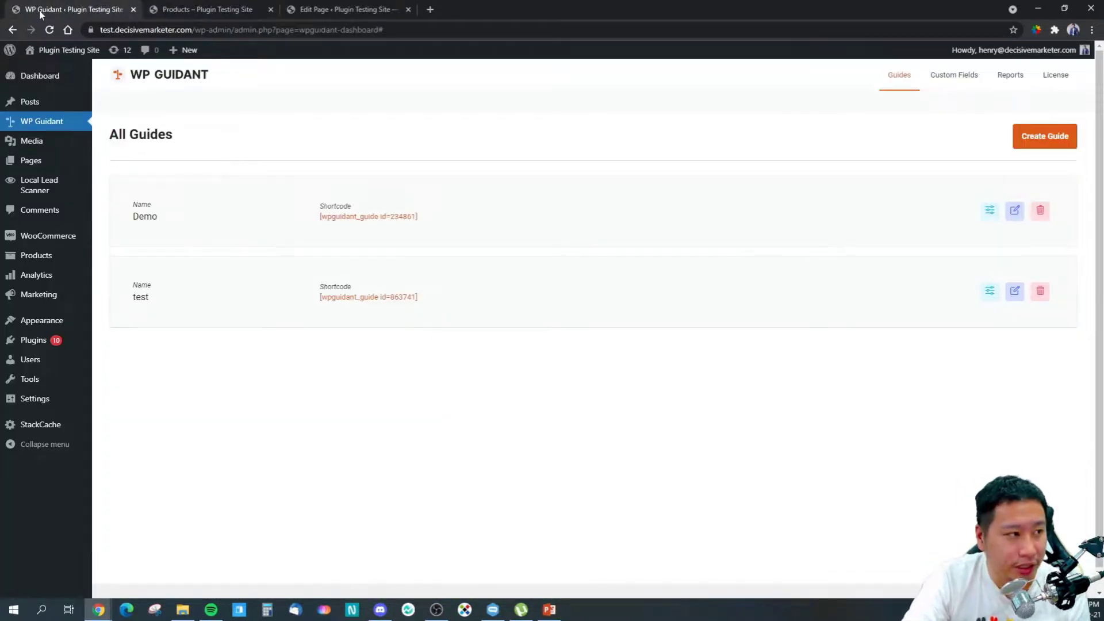
left_click(158, 6)
scroll(468, 335, "down", 4)
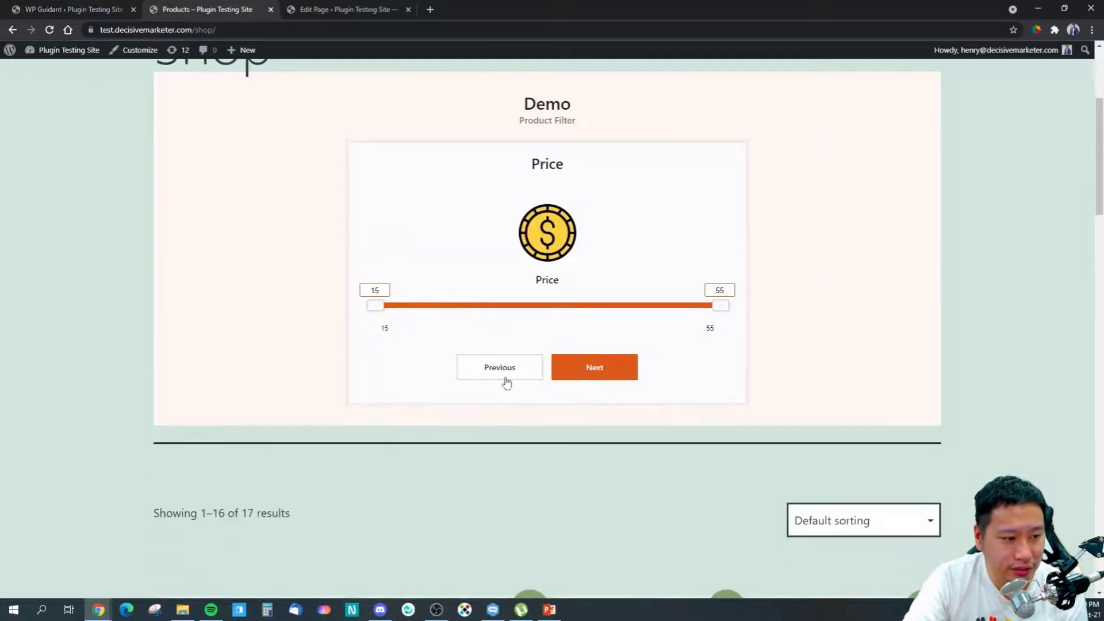
Step: Redo the quiz with Casual mood, adding Accessories and Hoodie to the wear choices
left_click(505, 382)
left_click(490, 371)
left_click(588, 285)
left_click(548, 372)
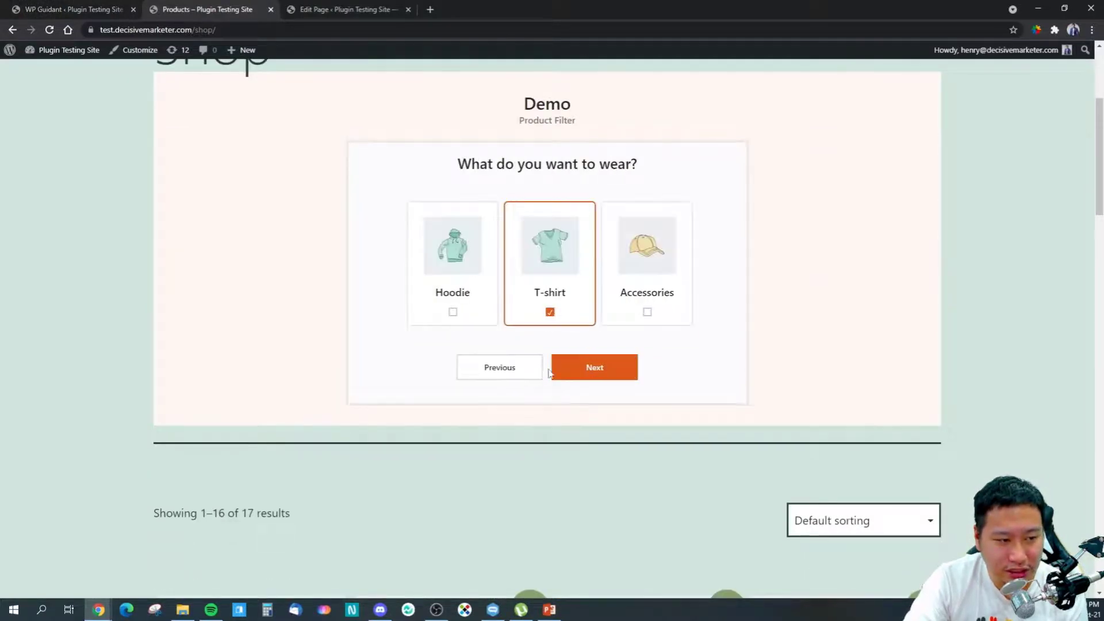
left_click(644, 310)
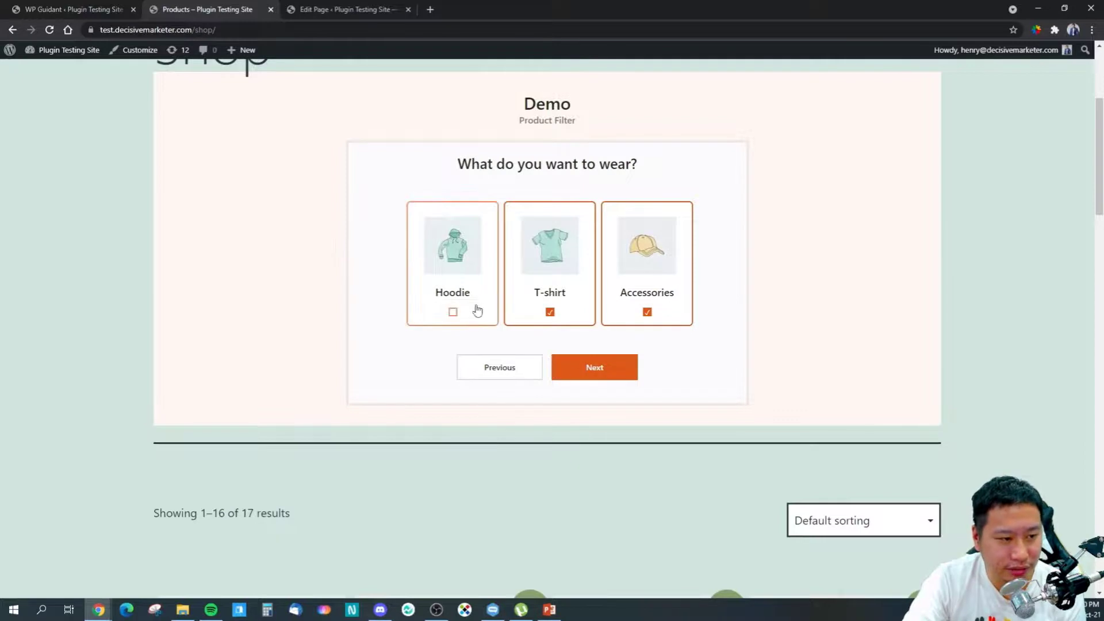
left_click(511, 367)
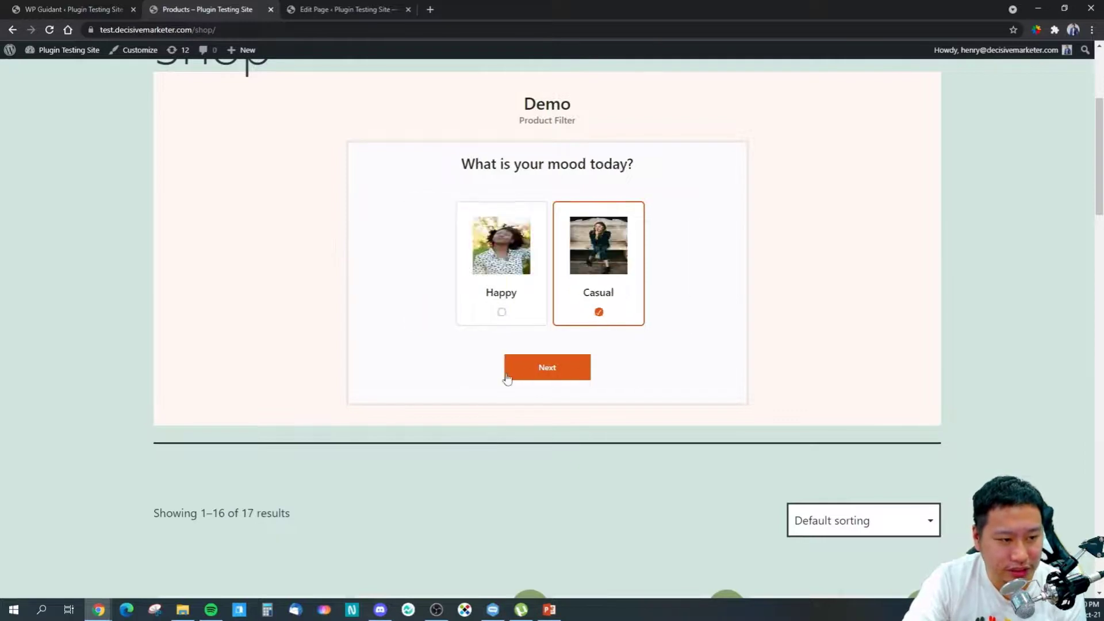
left_click(557, 376)
left_click(486, 316)
left_click(595, 370)
Step: Pass the price step, submit an email address, and review results showing Polo at $20
left_click(604, 378)
left_click(469, 249)
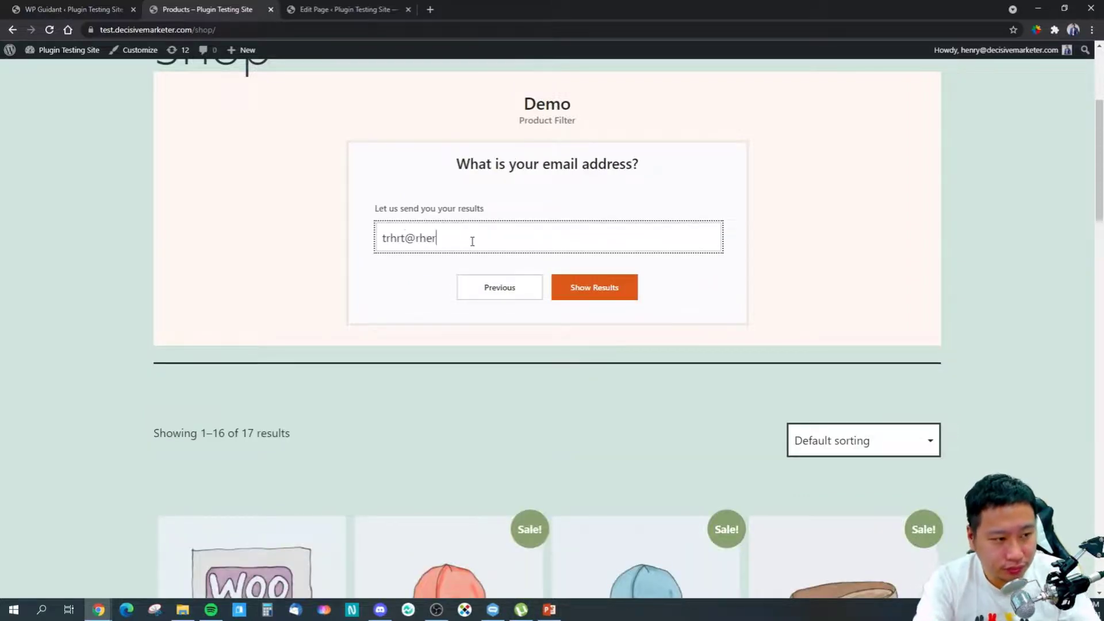
left_click(584, 291)
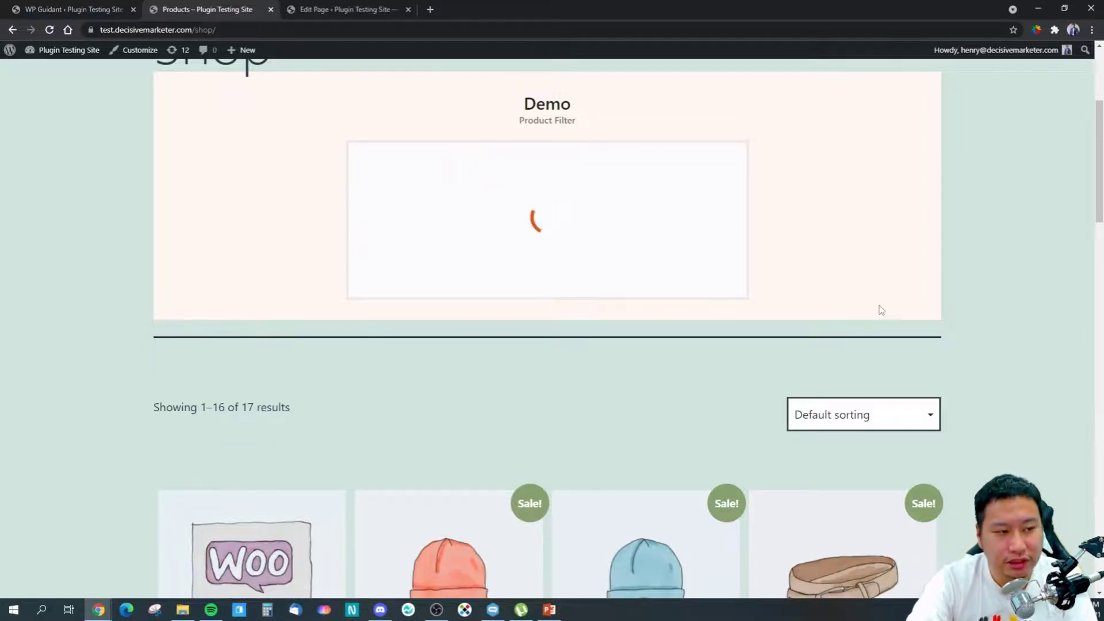
scroll(812, 374, "down", 6)
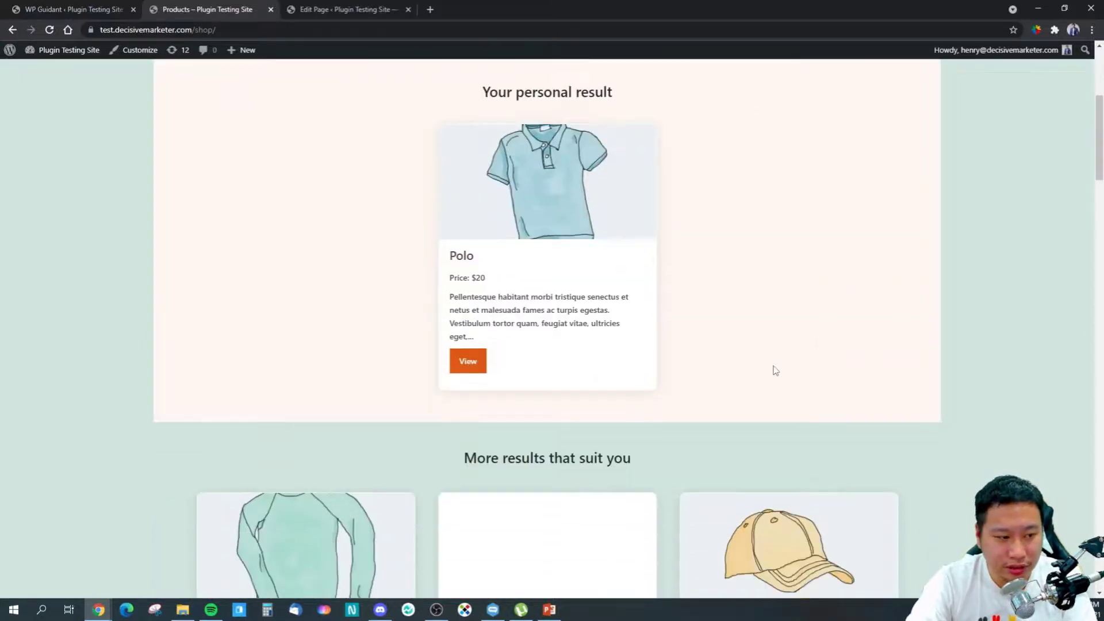
scroll(493, 517, "down", 11)
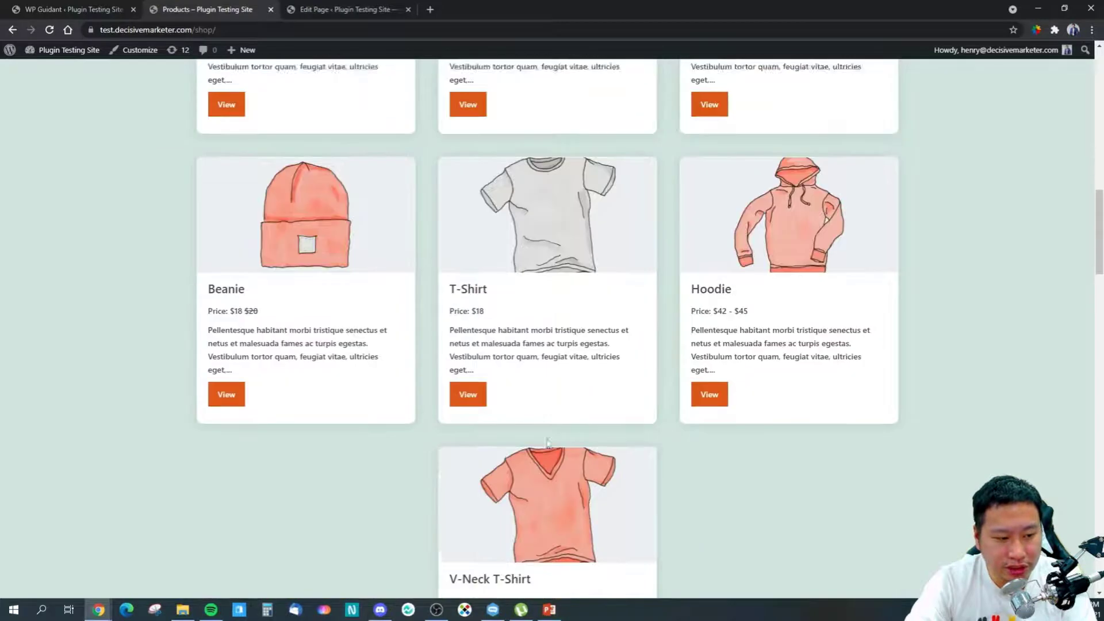
scroll(539, 336, "up", 15)
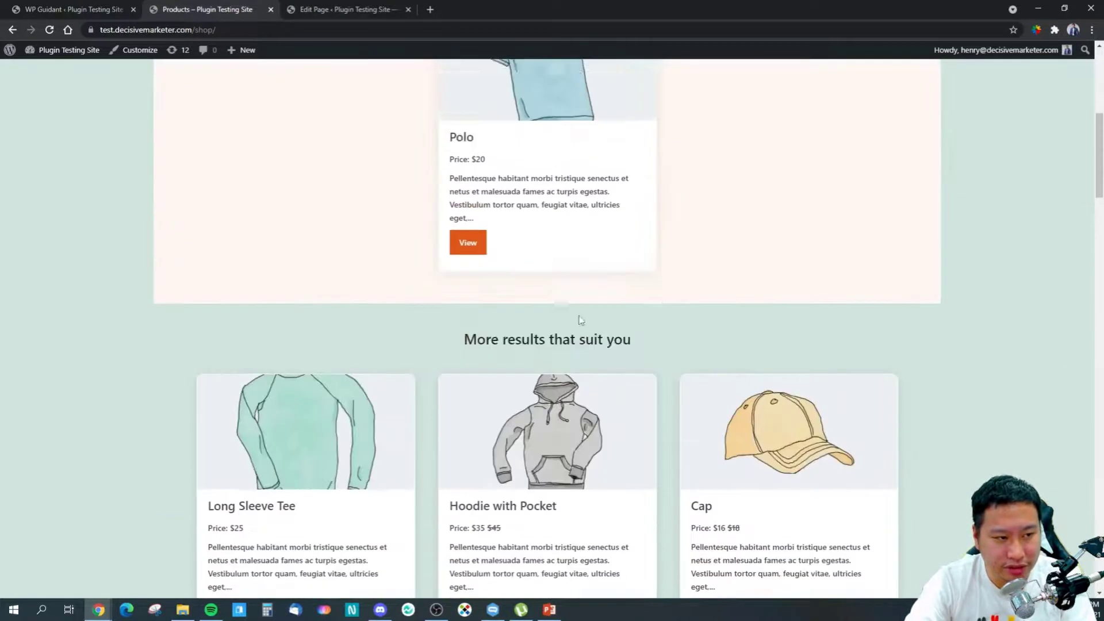
scroll(607, 383, "down", 4)
scroll(632, 391, "down", 8)
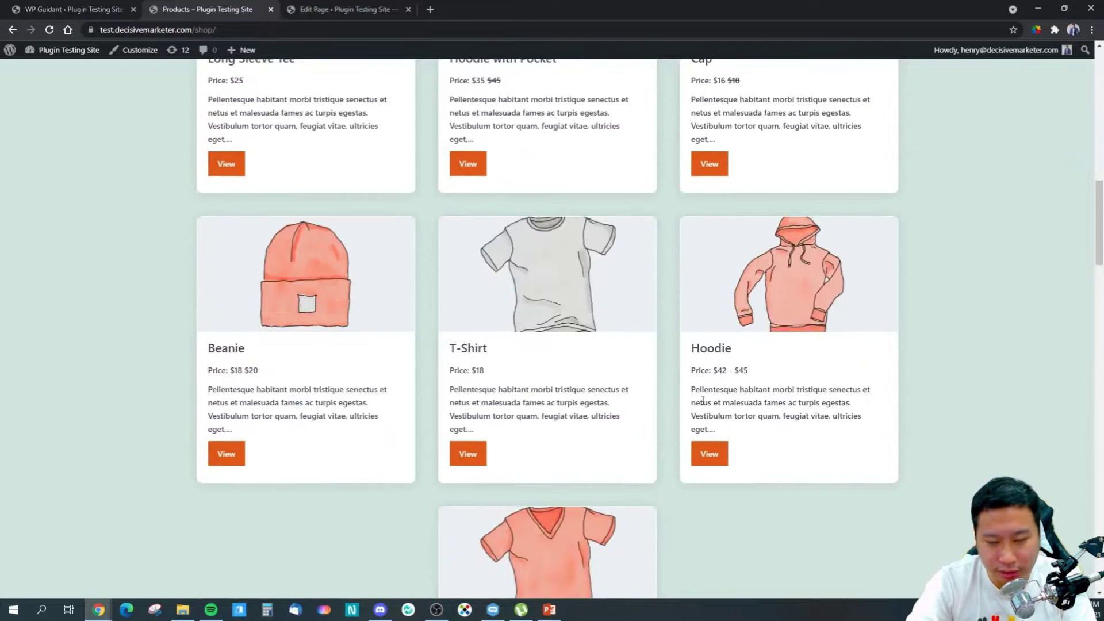
scroll(707, 396, "up", 10)
scroll(747, 333, "up", 3)
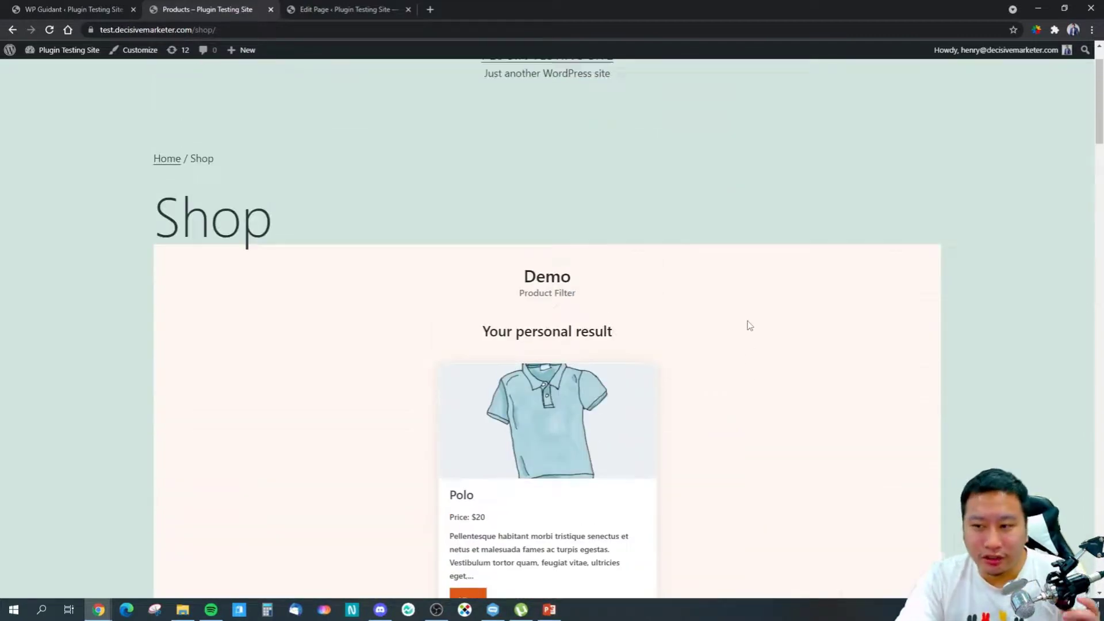